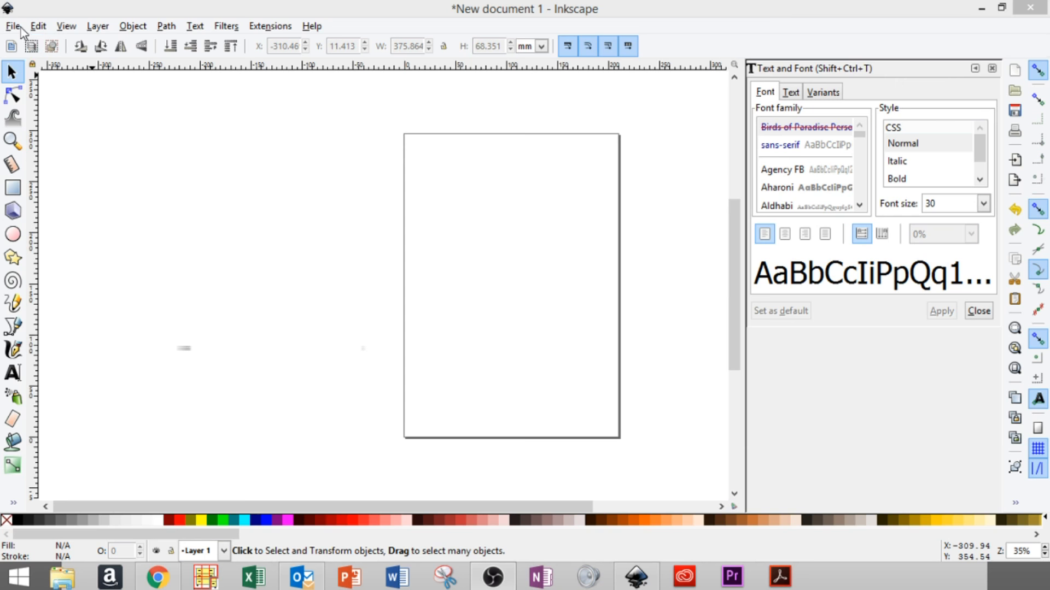
left_click(14, 27)
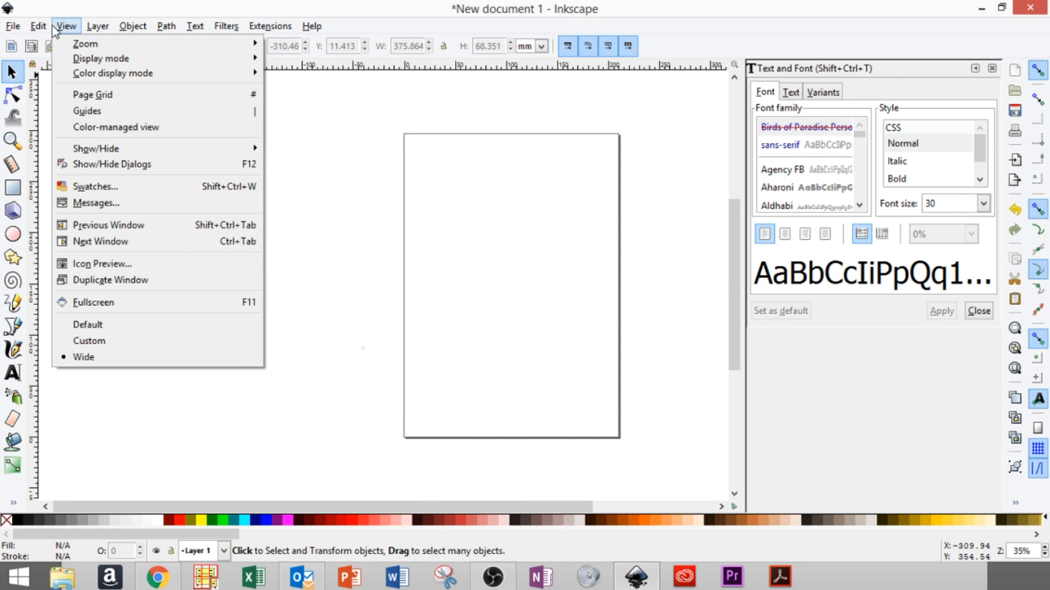
left_click(382, 143)
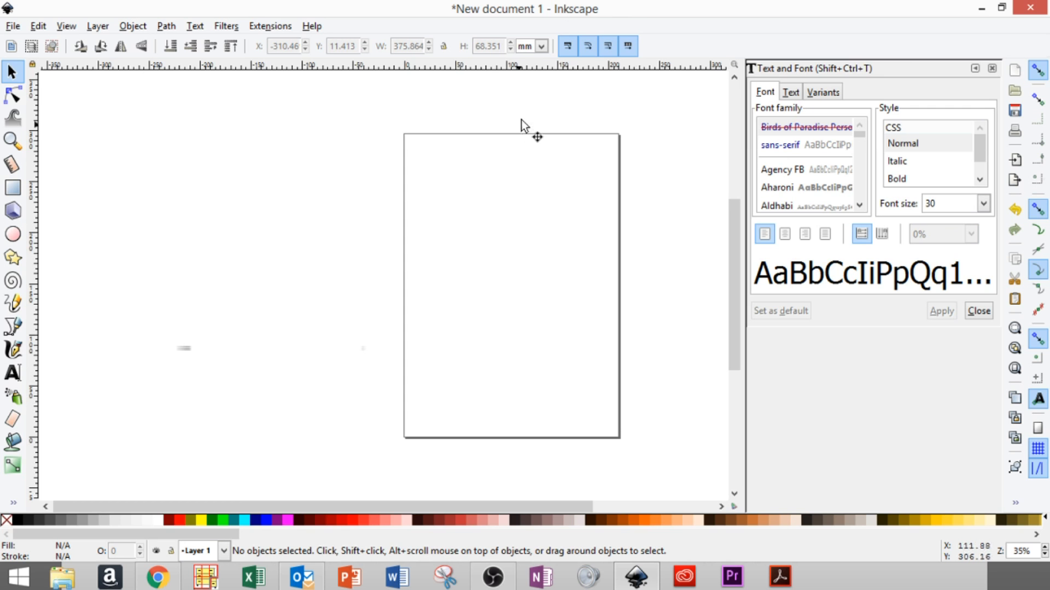
left_click(15, 376)
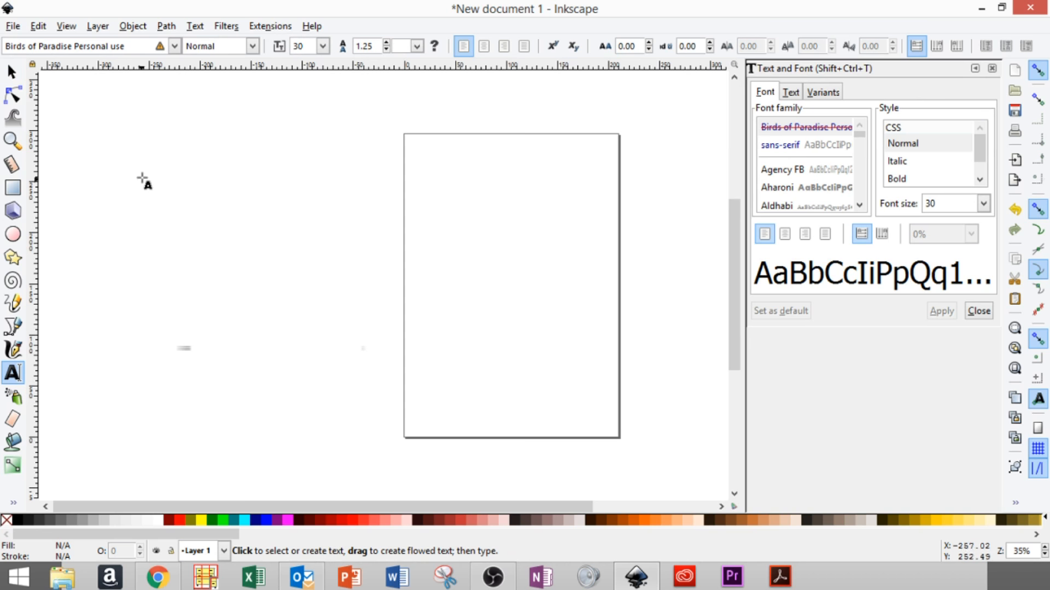
left_click_drag(78, 135, 374, 222)
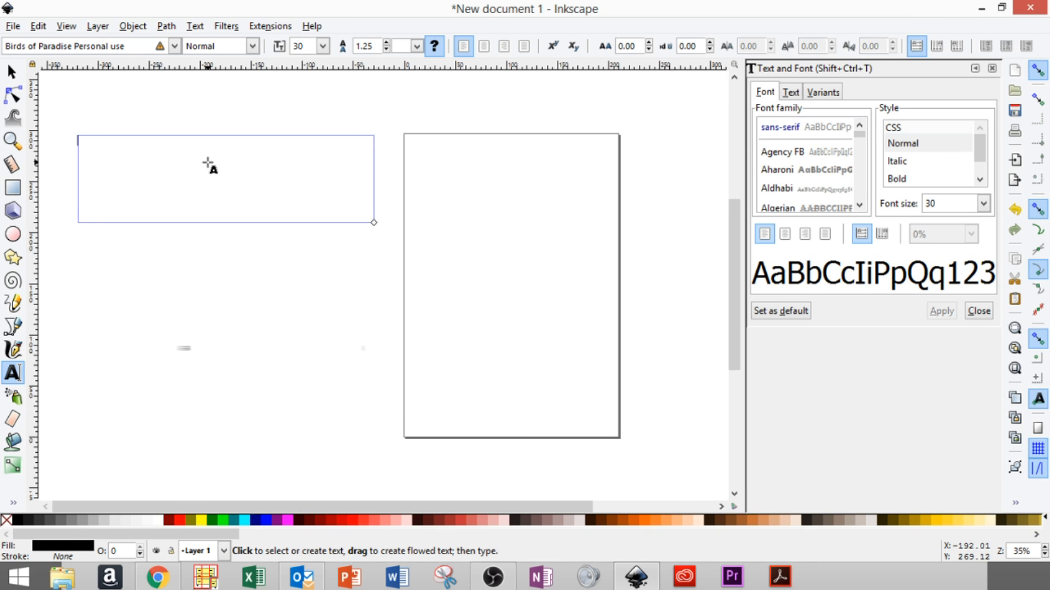
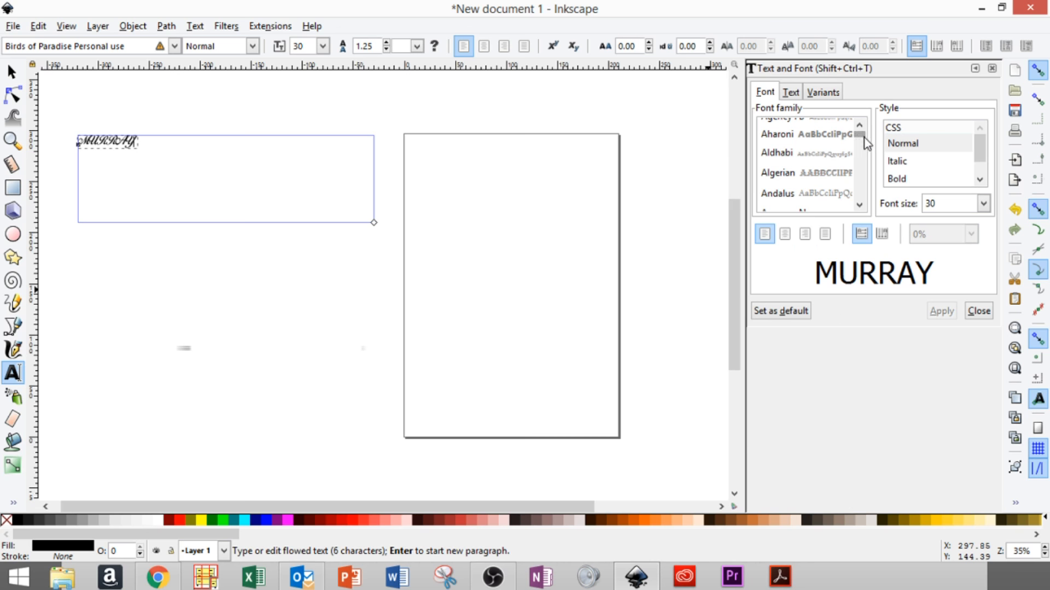
left_click(860, 205)
scroll(861, 195, "down", 15)
left_click_drag(862, 146, 863, 195)
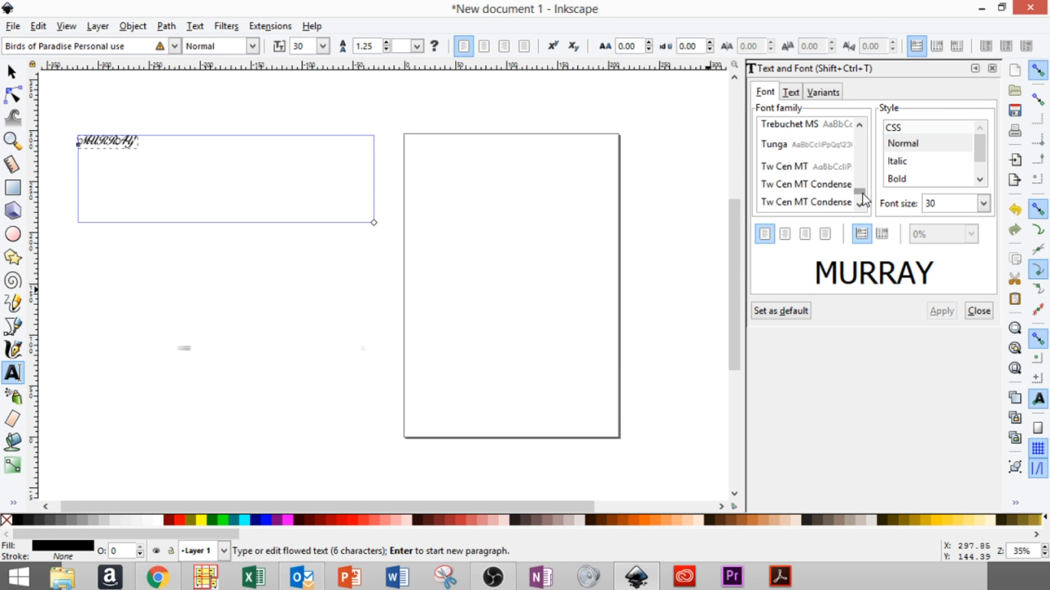
scroll(861, 127, "up", 3)
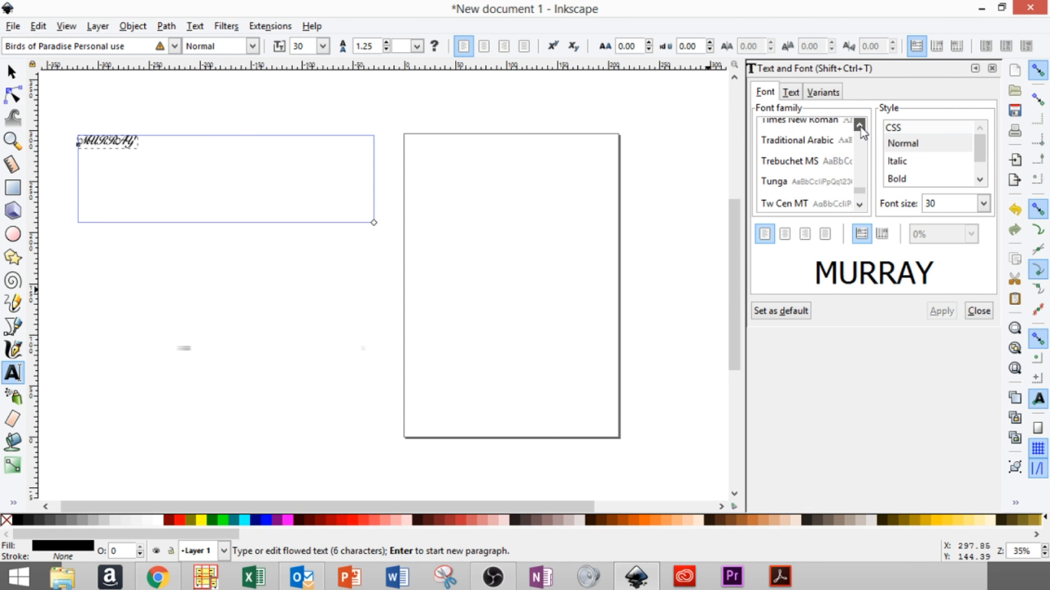
left_click(825, 147)
left_click(942, 310)
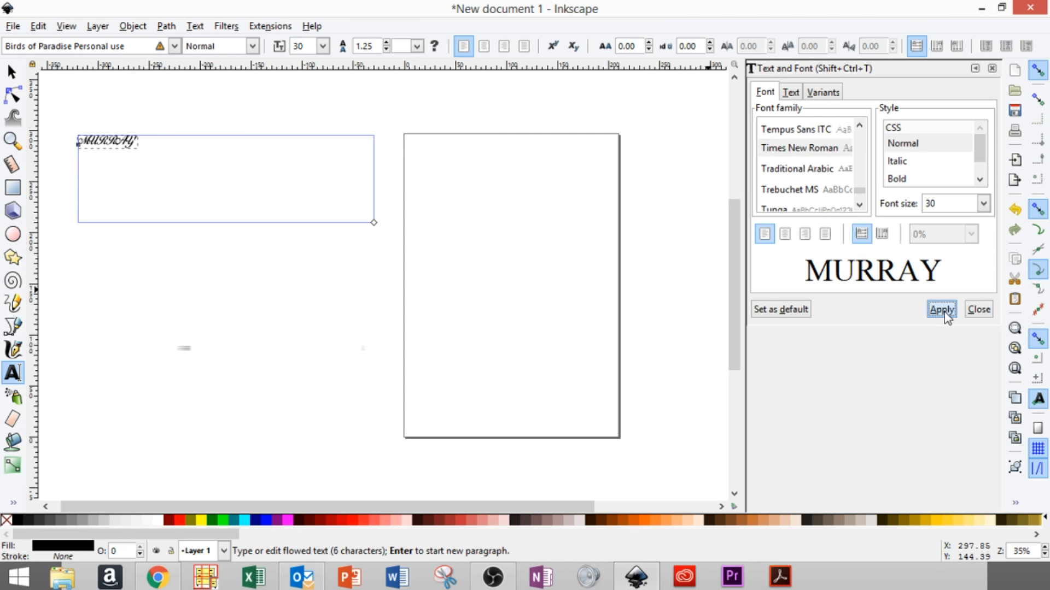
left_click(71, 100)
left_click(10, 72)
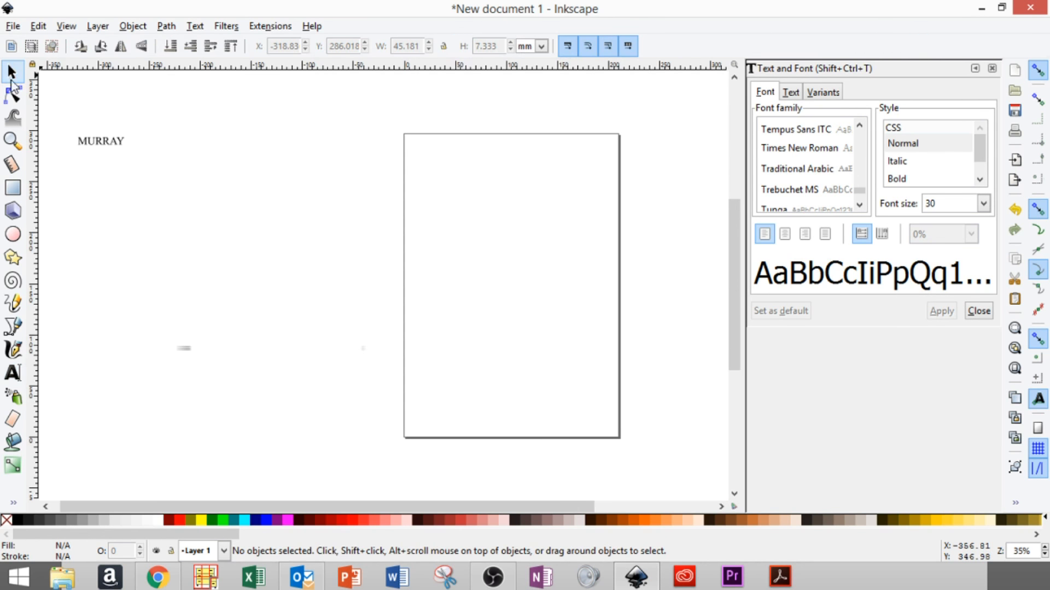
left_click(116, 145)
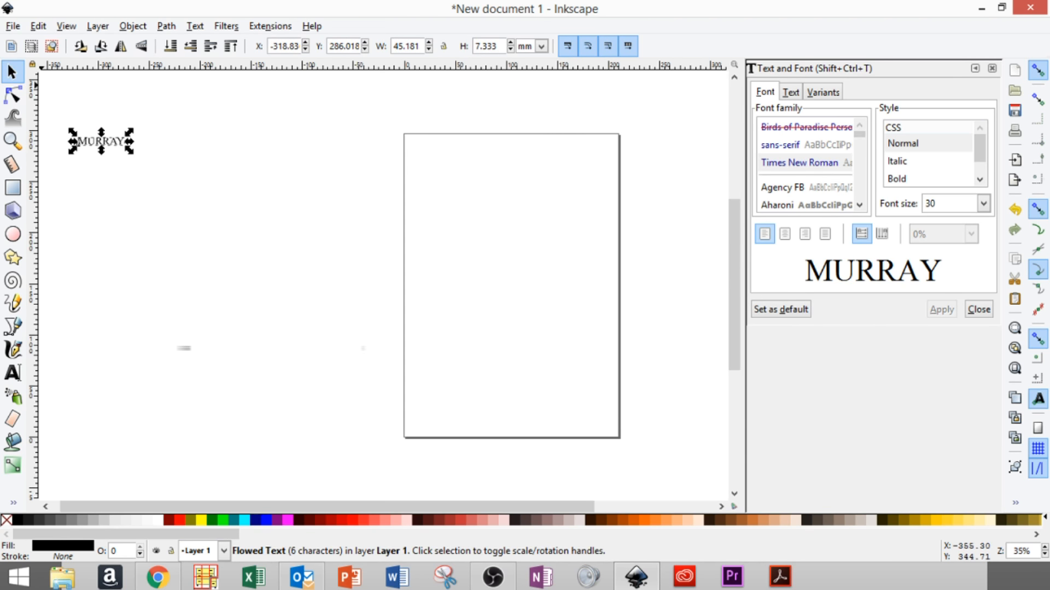
left_click_drag(132, 156, 497, 251)
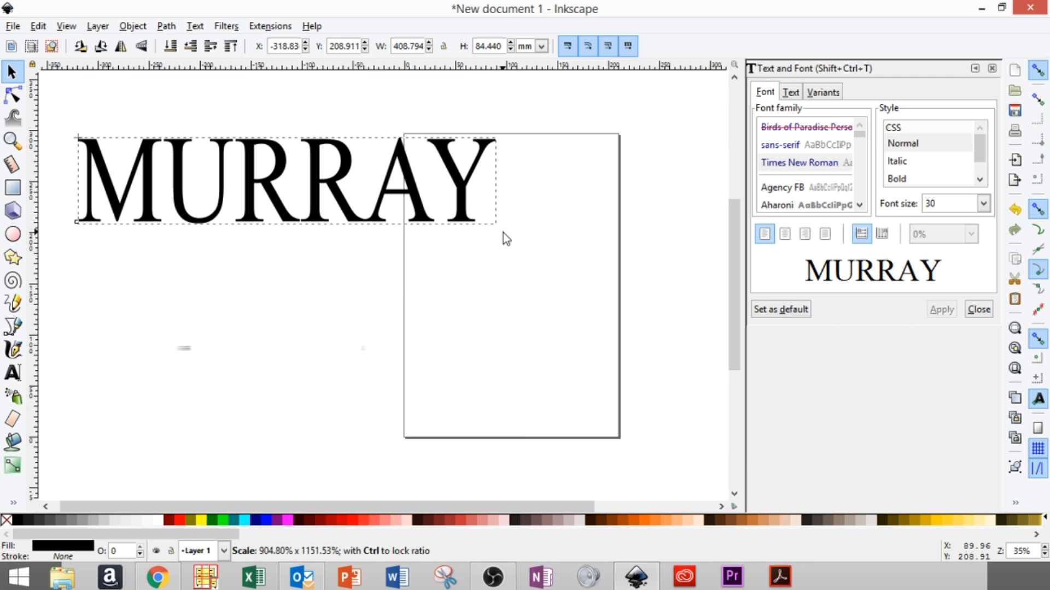
left_click_drag(503, 233, 506, 232)
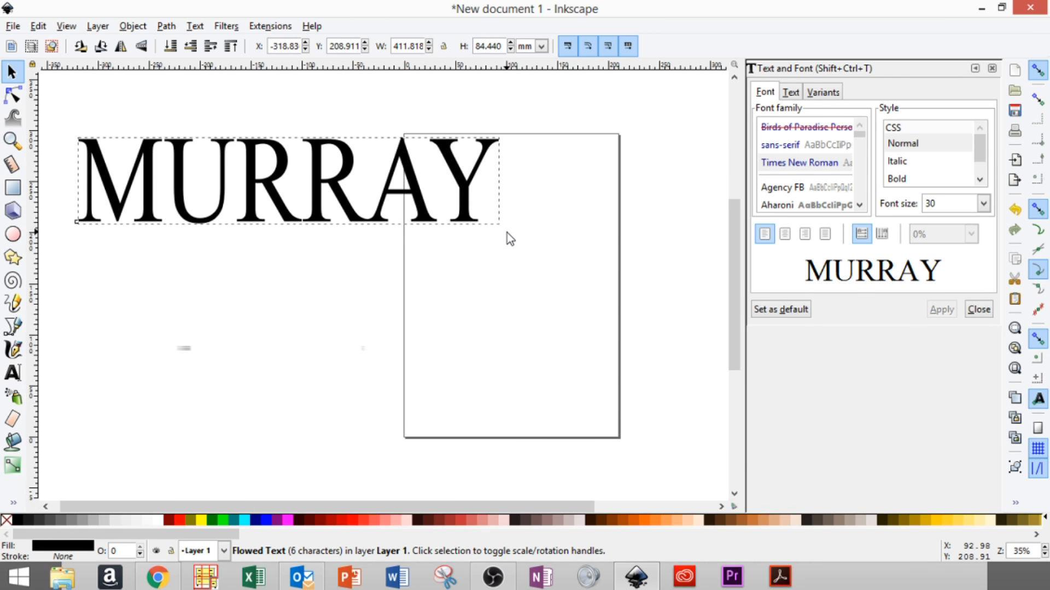
left_click(192, 308)
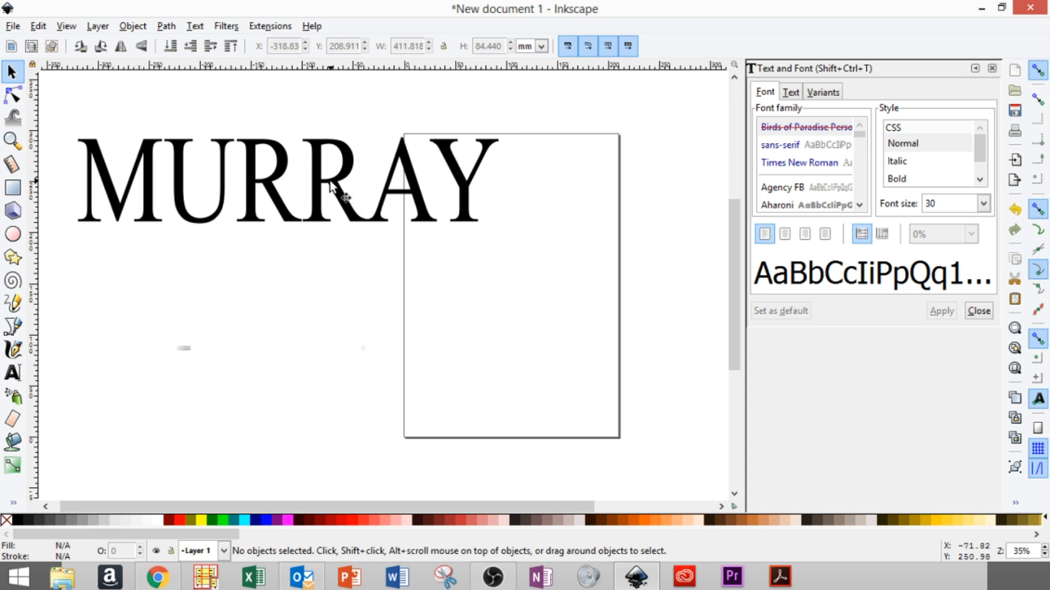
left_click(344, 193)
left_click(541, 47)
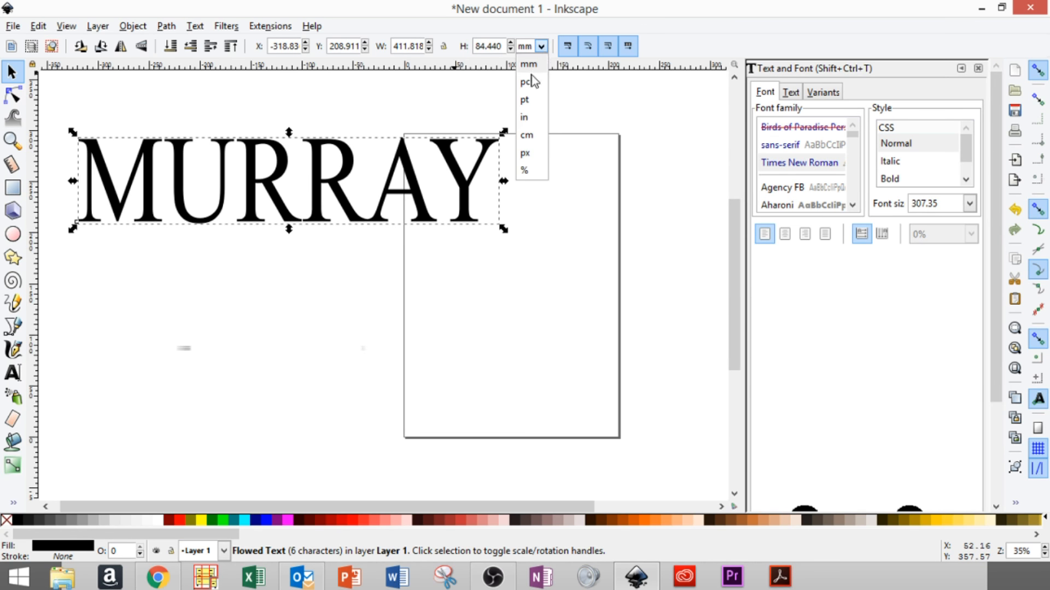
left_click(530, 118)
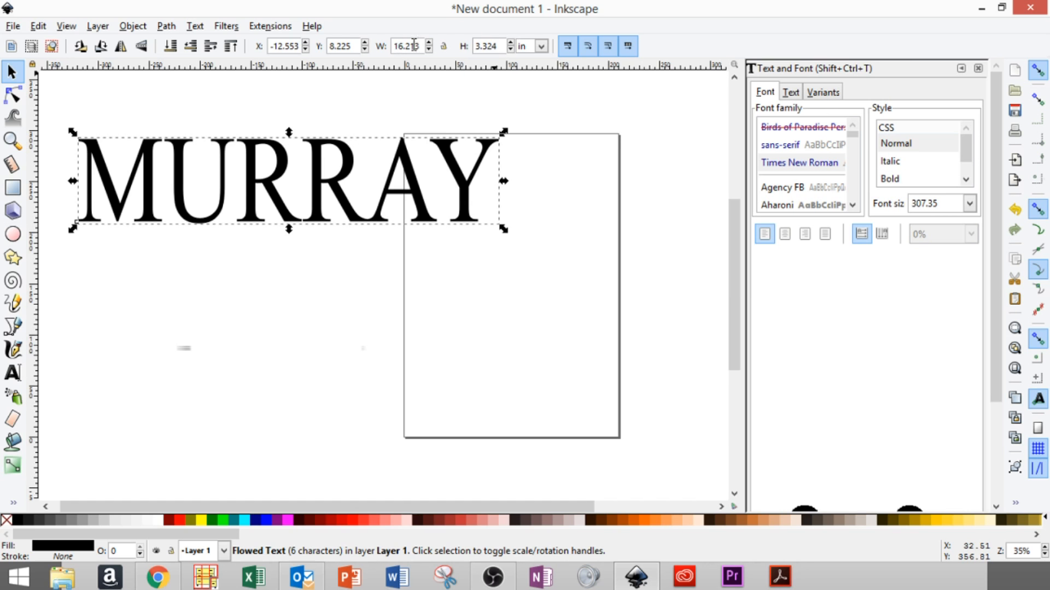
left_click_drag(418, 46, 383, 47)
type("16")
key("Tab")
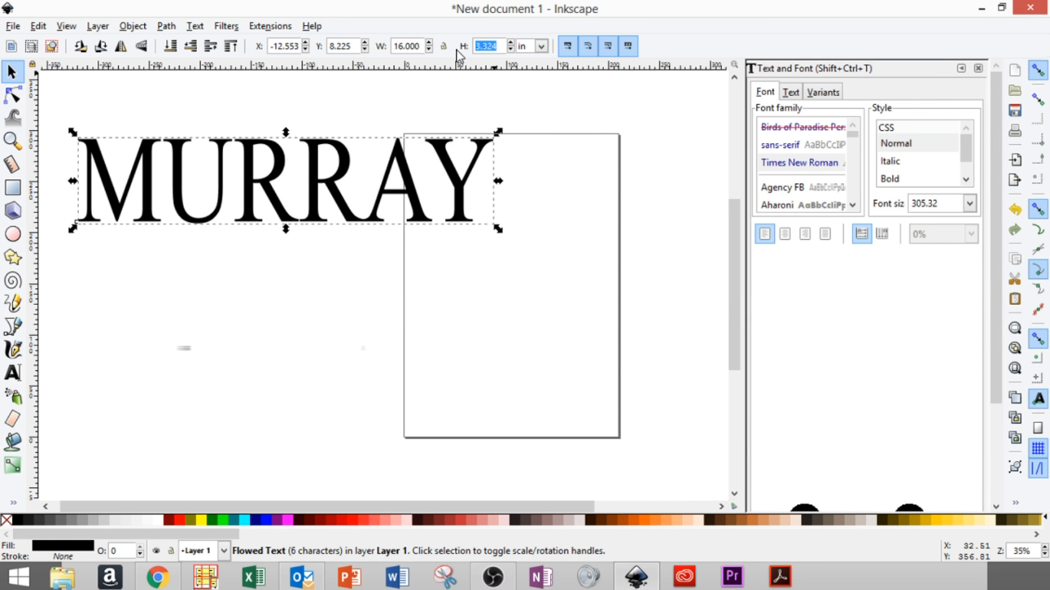
type("4")
key("Return")
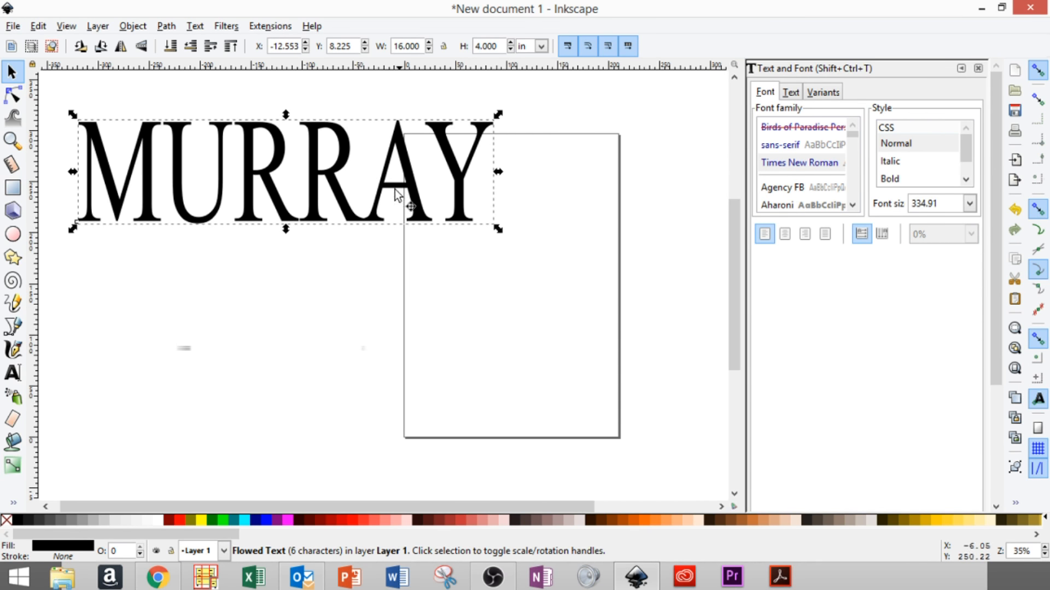
left_click(234, 302)
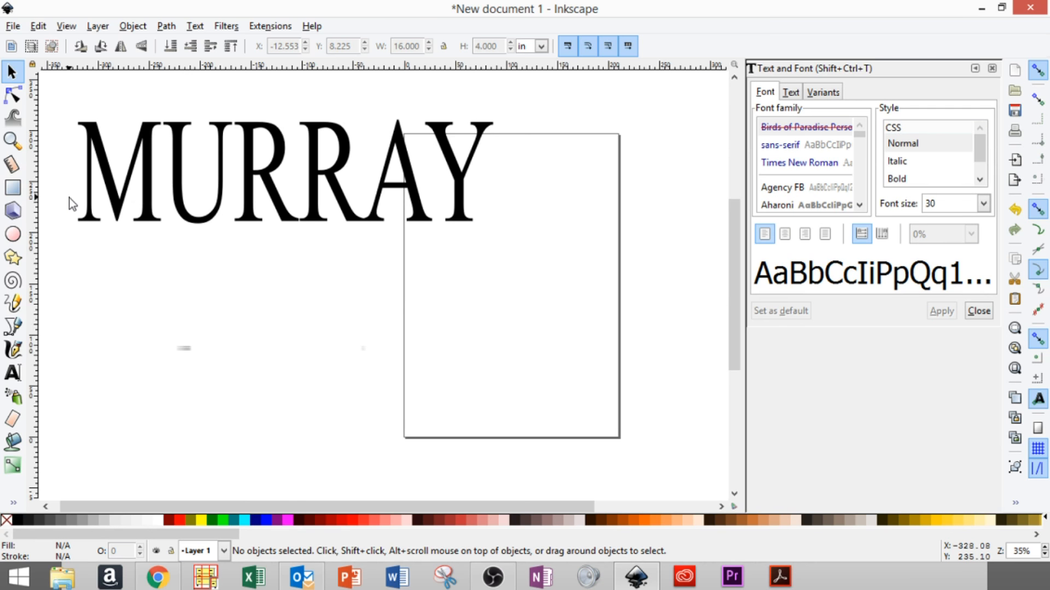
left_click(12, 373)
left_click_drag(90, 276, 392, 319)
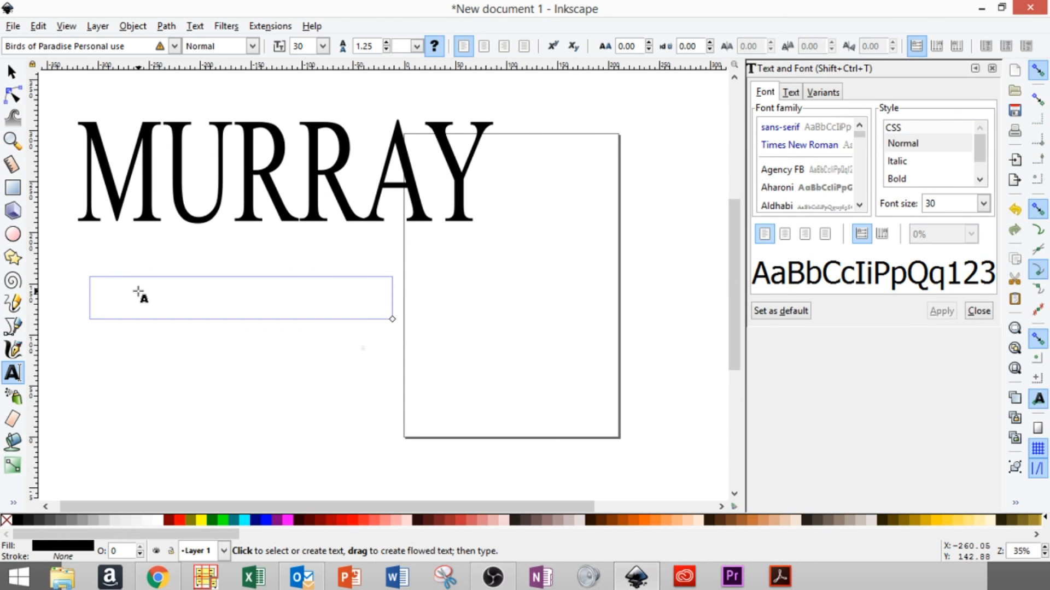
type("jULI")
key("BackSpace")
key("BackSpace")
key("BackSpace")
key("BackSpace")
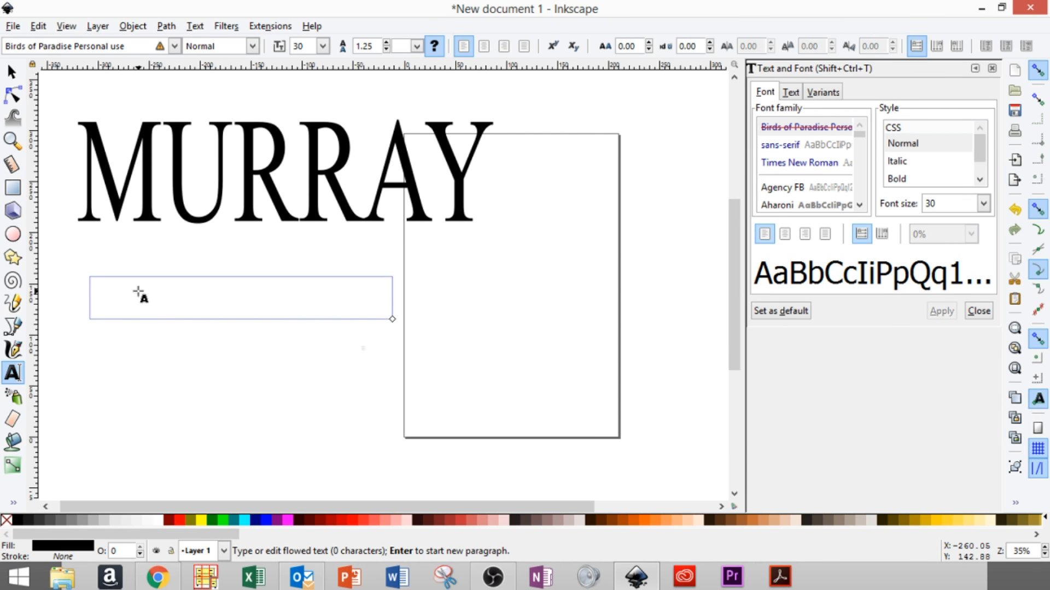
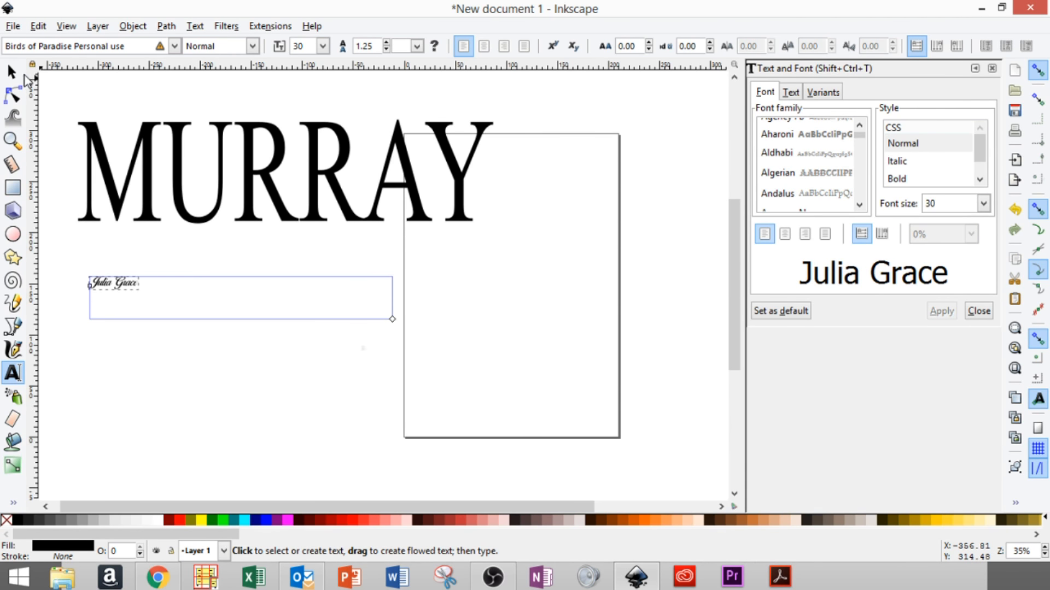
left_click(13, 73)
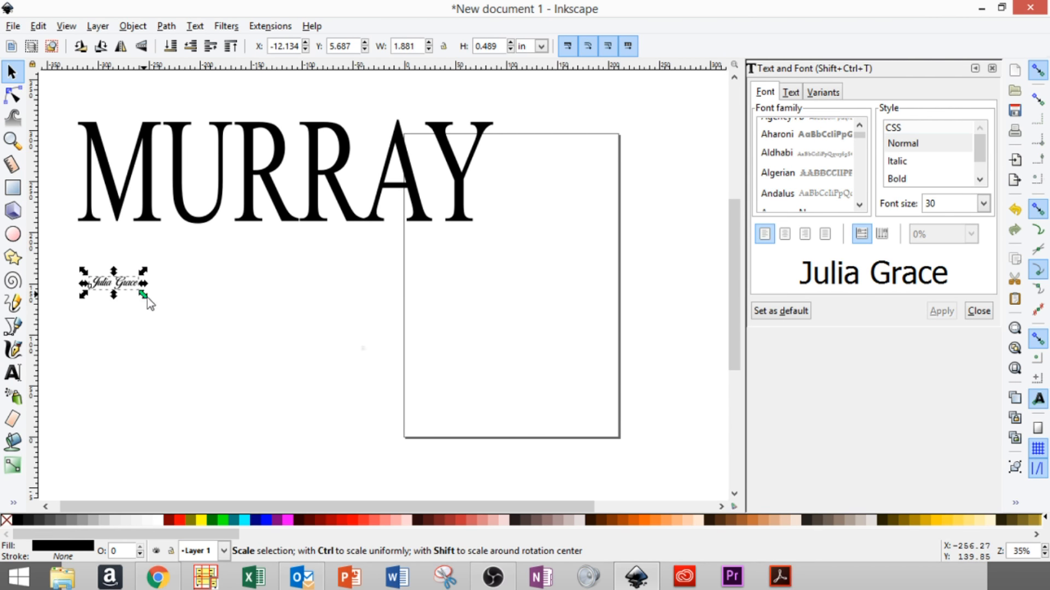
left_click_drag(145, 295, 410, 351)
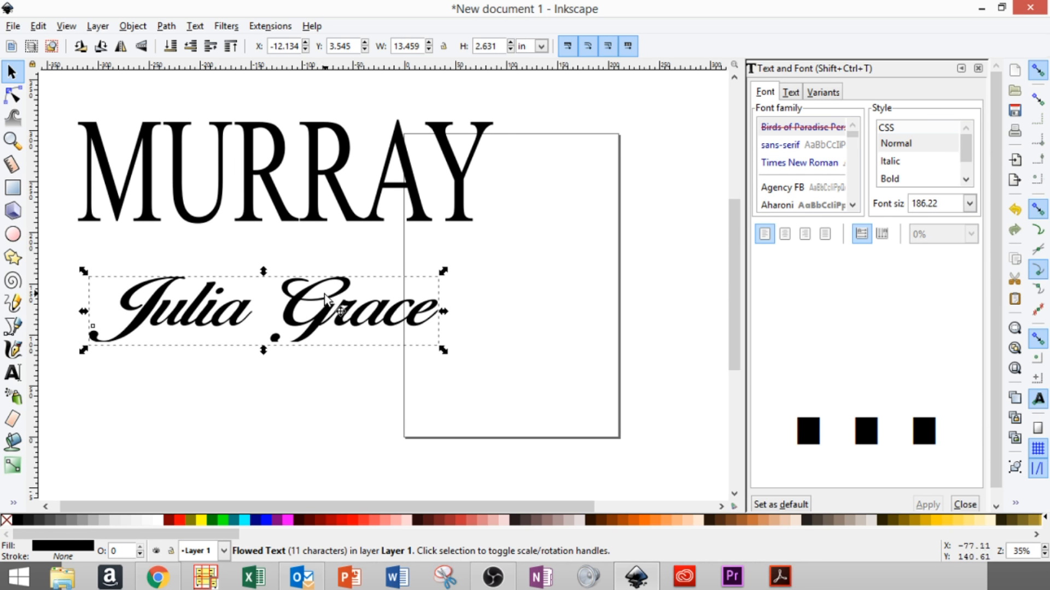
key("ctrl+shift+f")
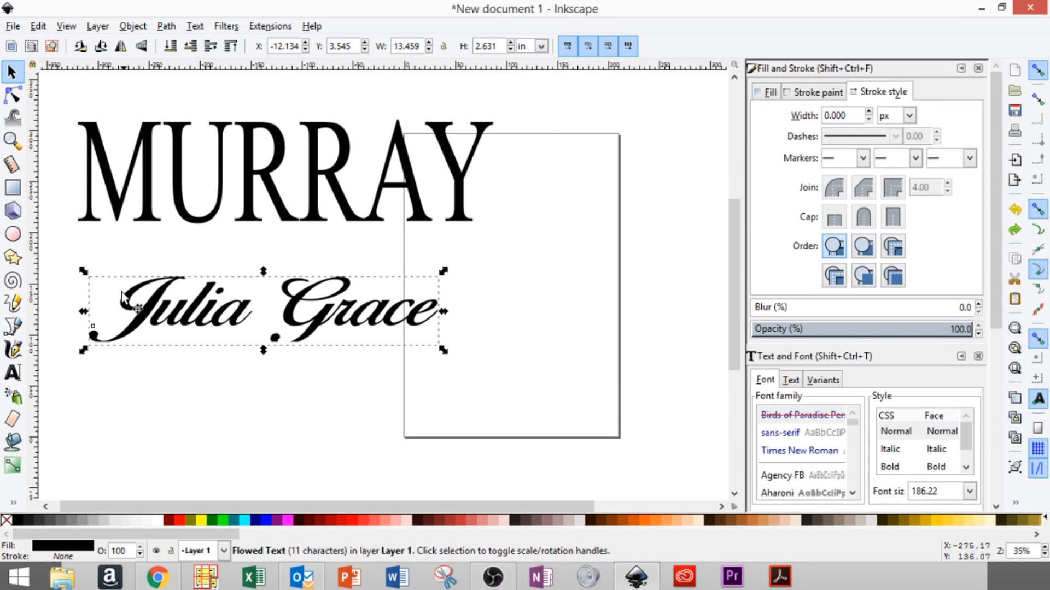
left_click(149, 316)
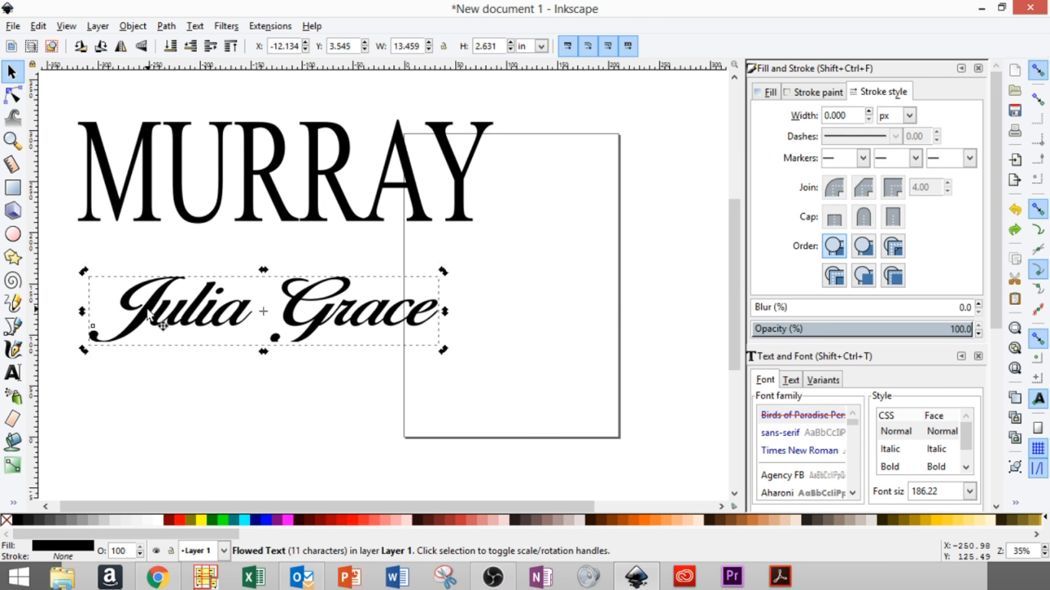
left_click(178, 519)
left_click(179, 519, "shift")
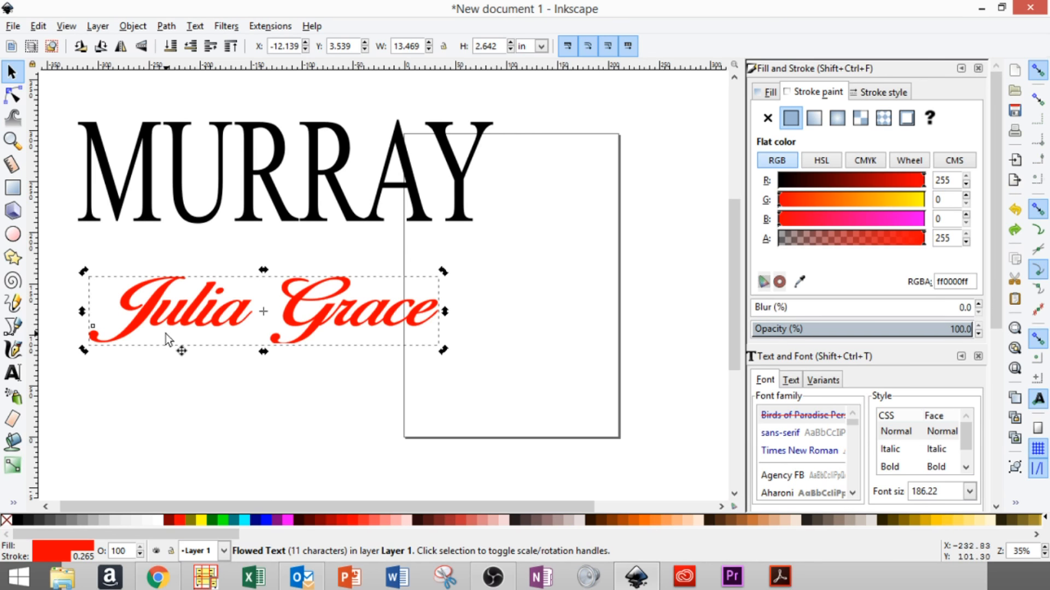
left_click(790, 119)
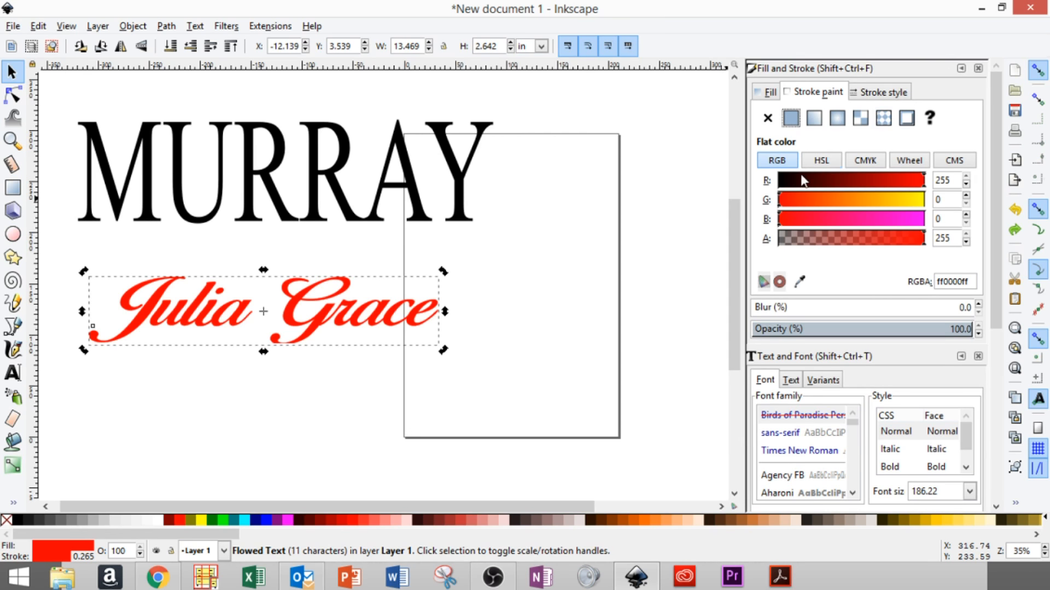
left_click(782, 184)
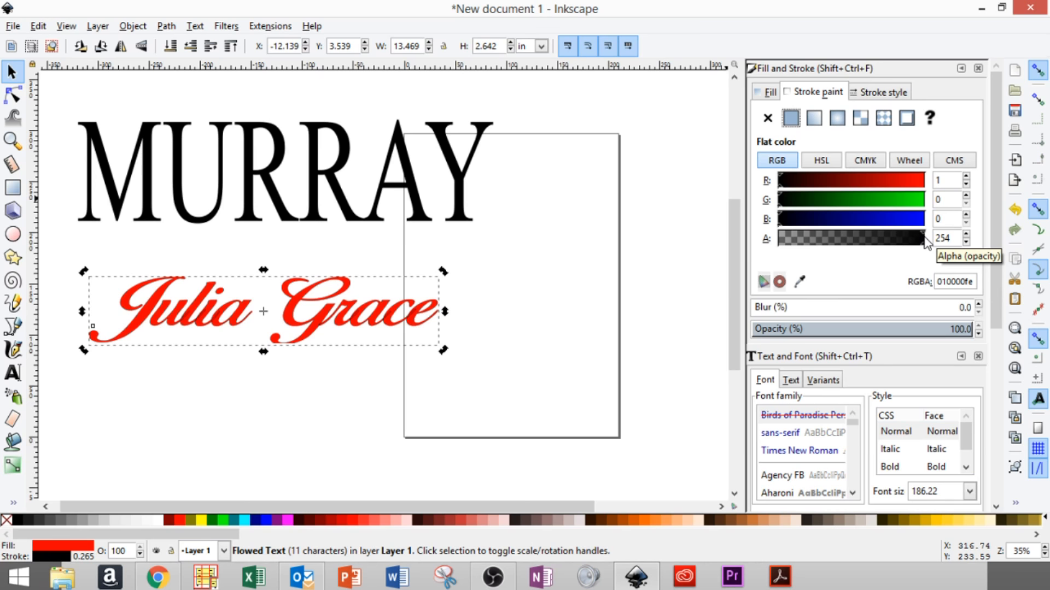
left_click(886, 95)
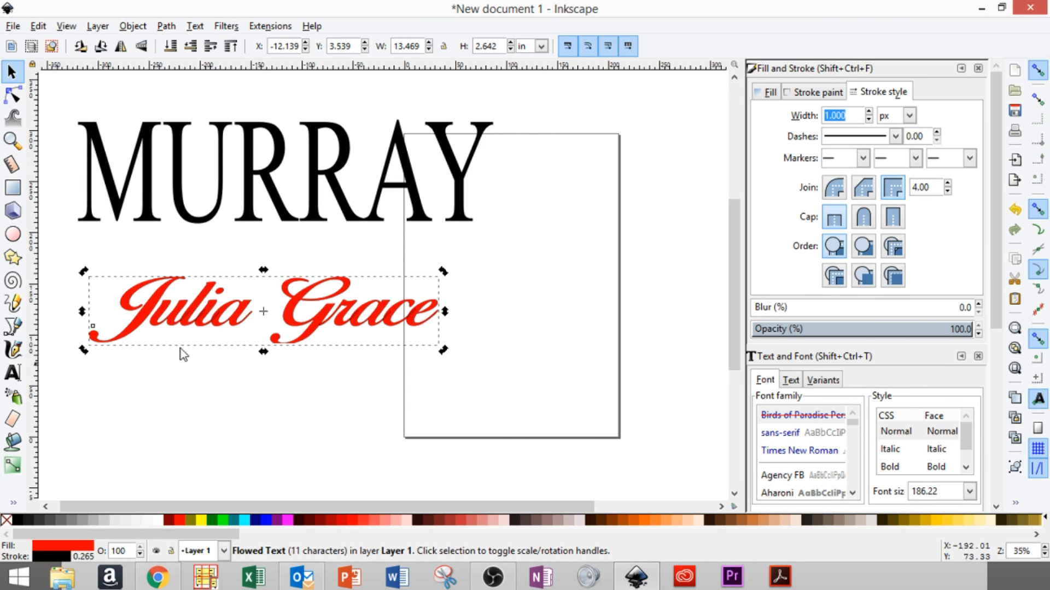
left_click(123, 394)
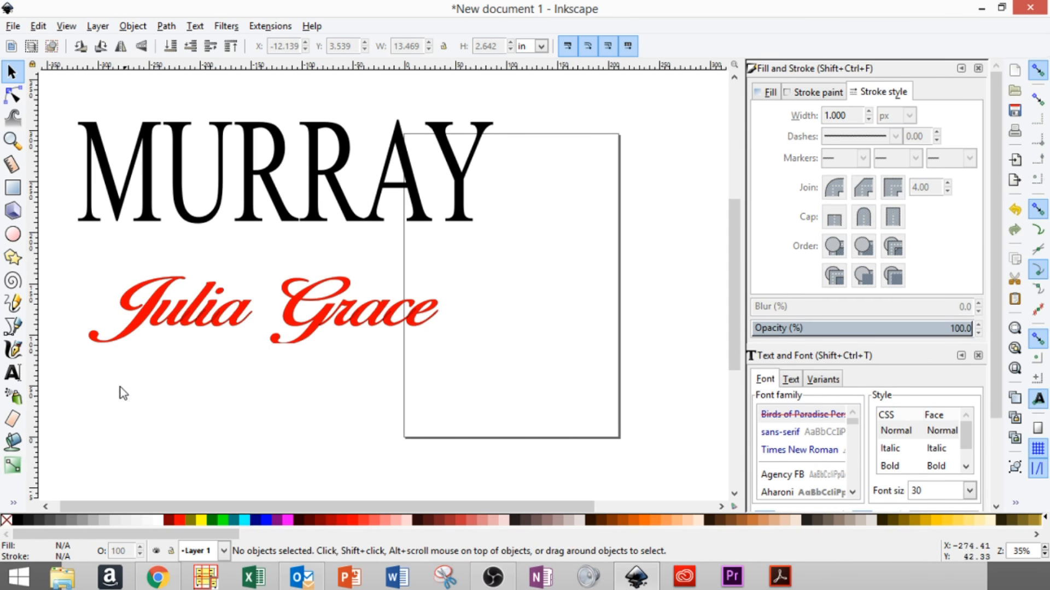
- Zoom in to inspect the script lettering, then zoom back out twice
scroll(183, 344, "up", 2)
scroll(131, 315, "down", 1)
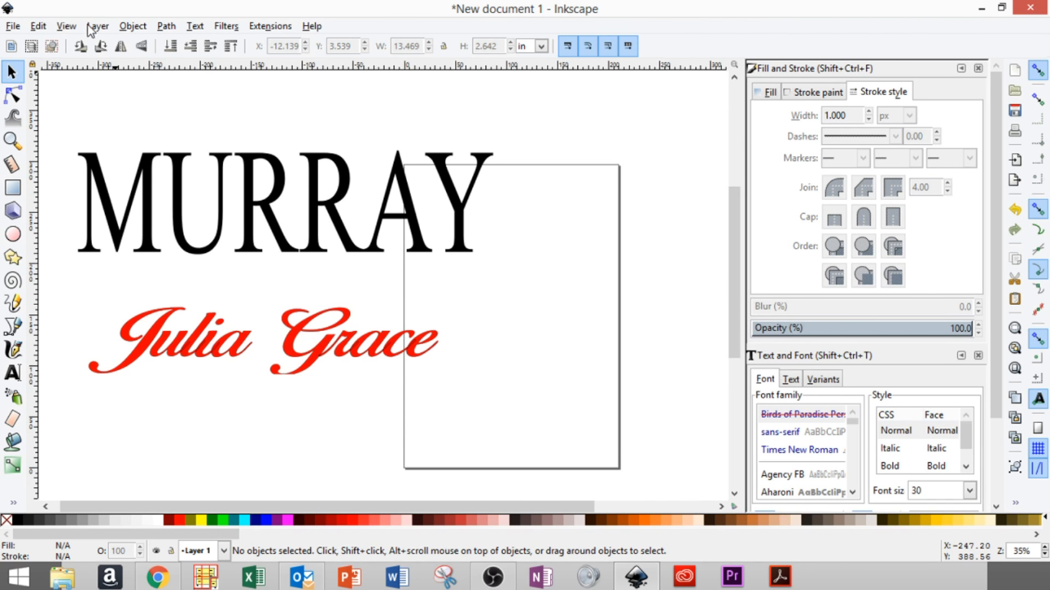
scroll(108, 272, "up", 1)
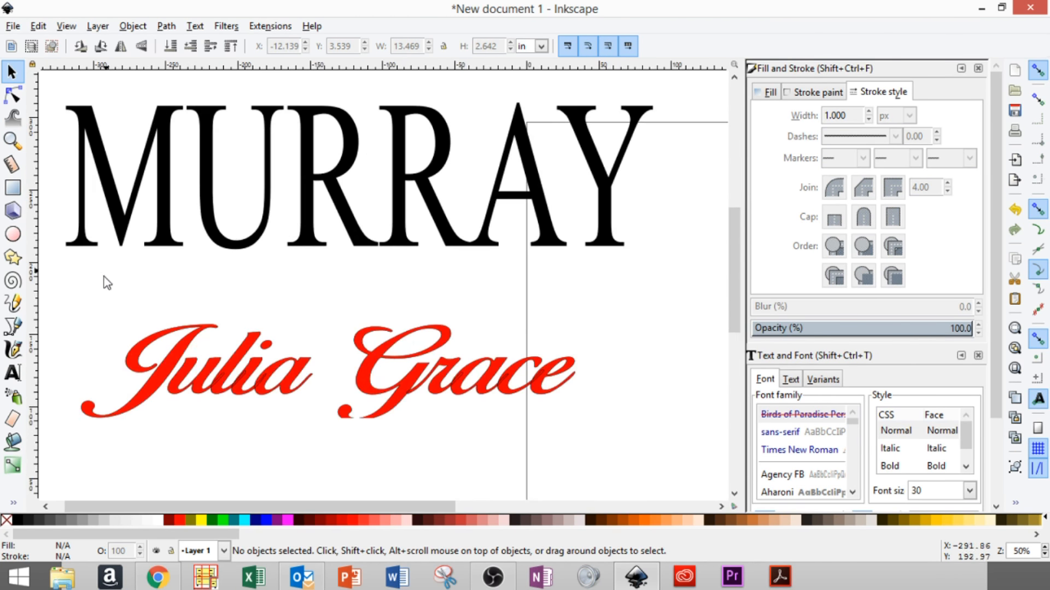
scroll(110, 296, "up", 1)
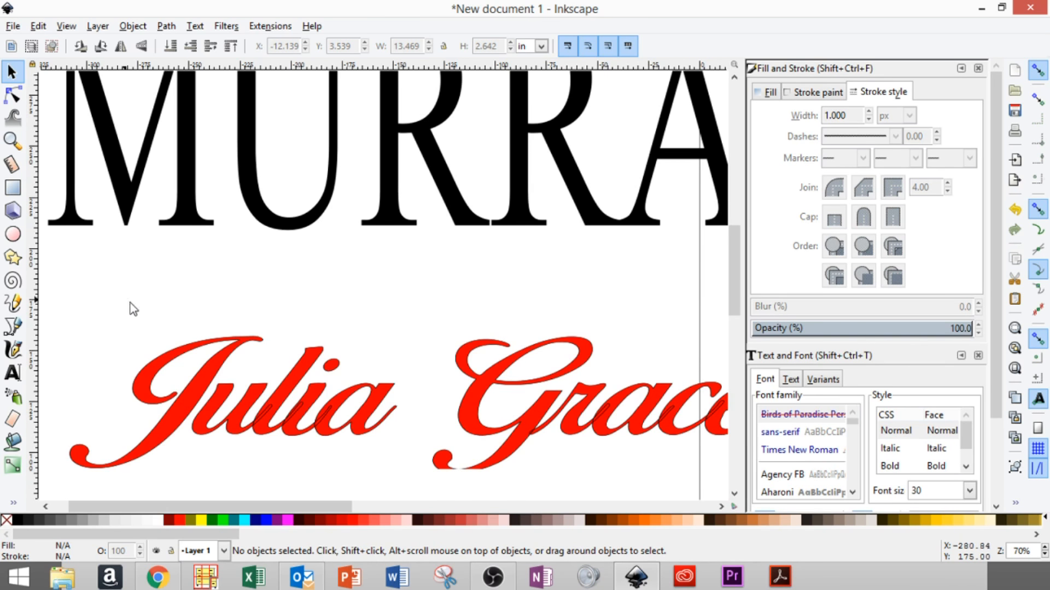
scroll(149, 312, "up", 1)
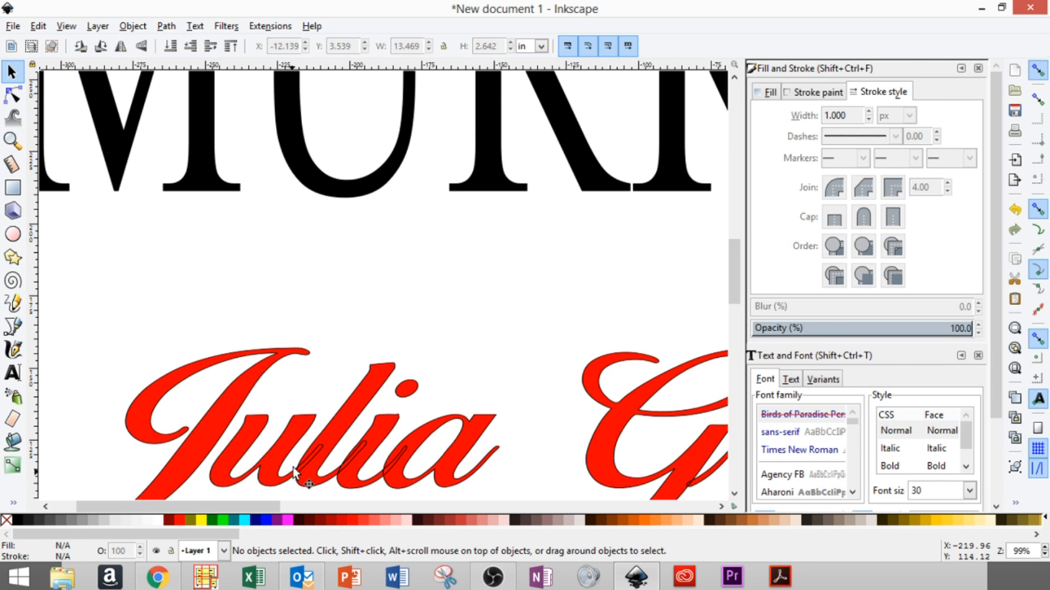
scroll(421, 394, "down", 5)
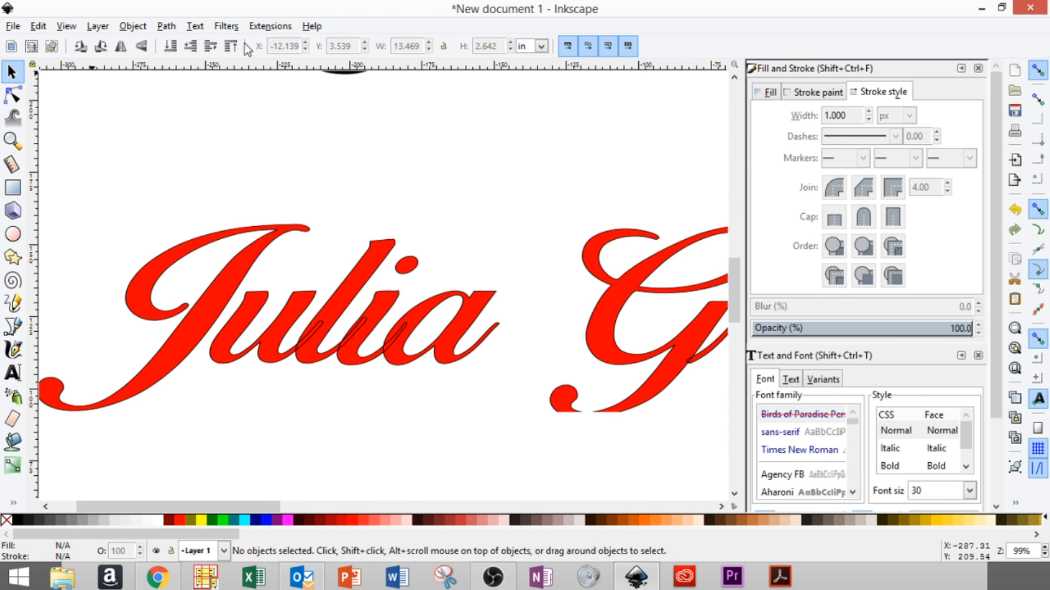
left_click(65, 26)
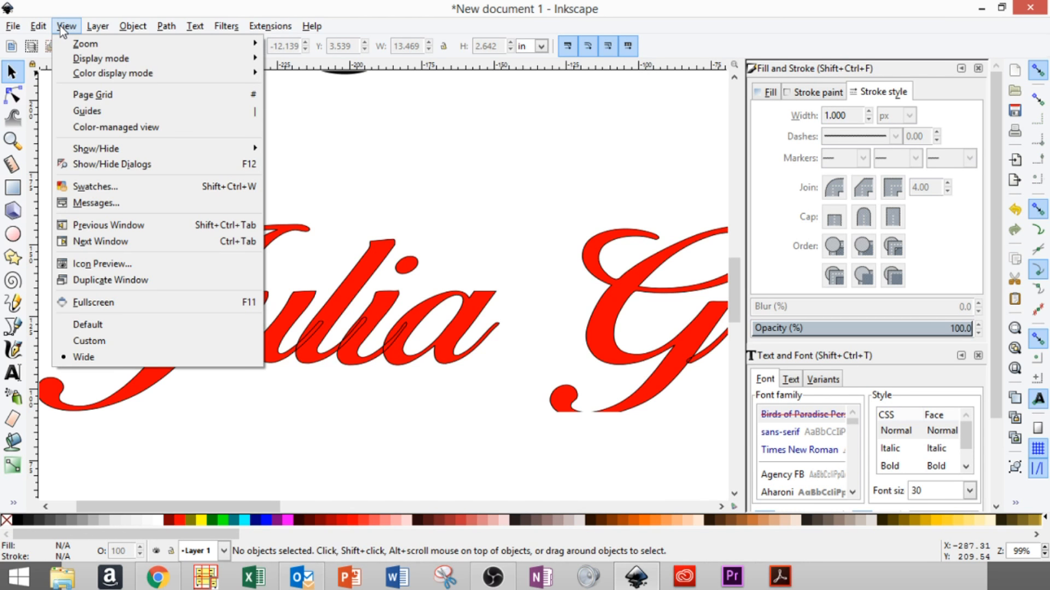
mouse_move(79, 40)
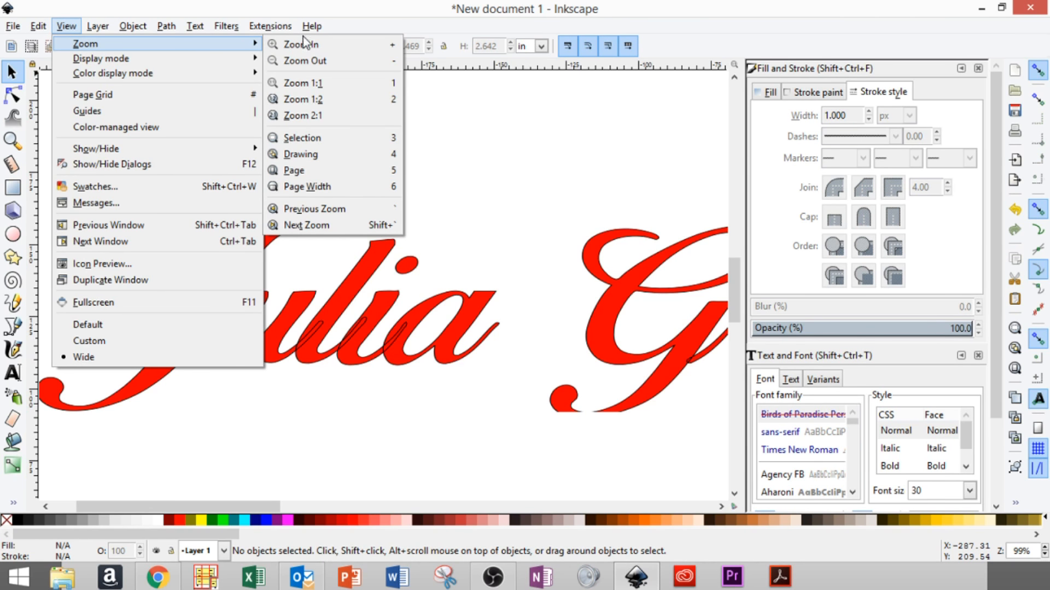
left_click(319, 61)
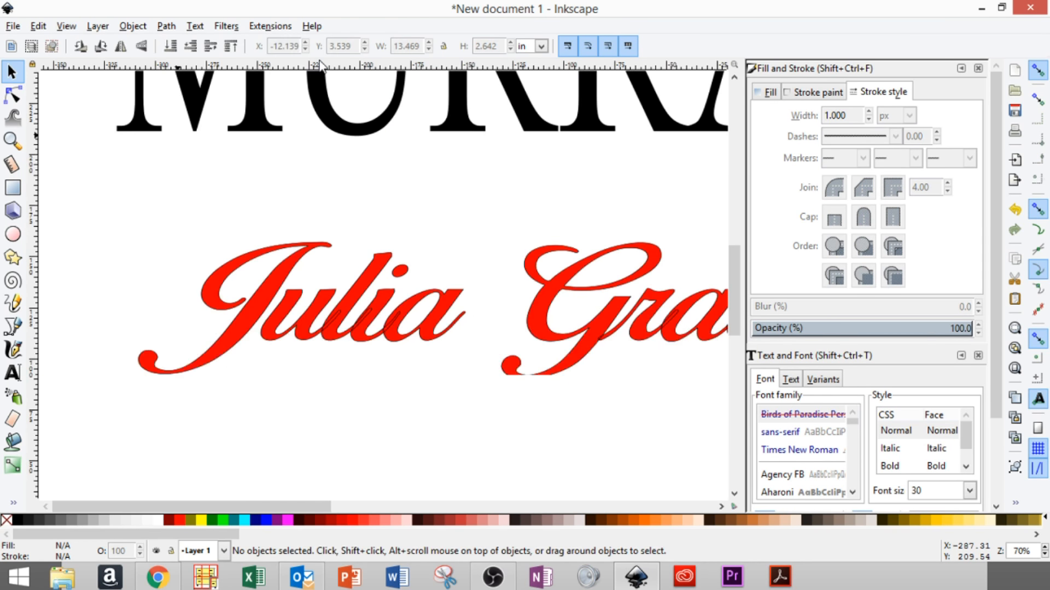
left_click(65, 26)
mouse_move(85, 44)
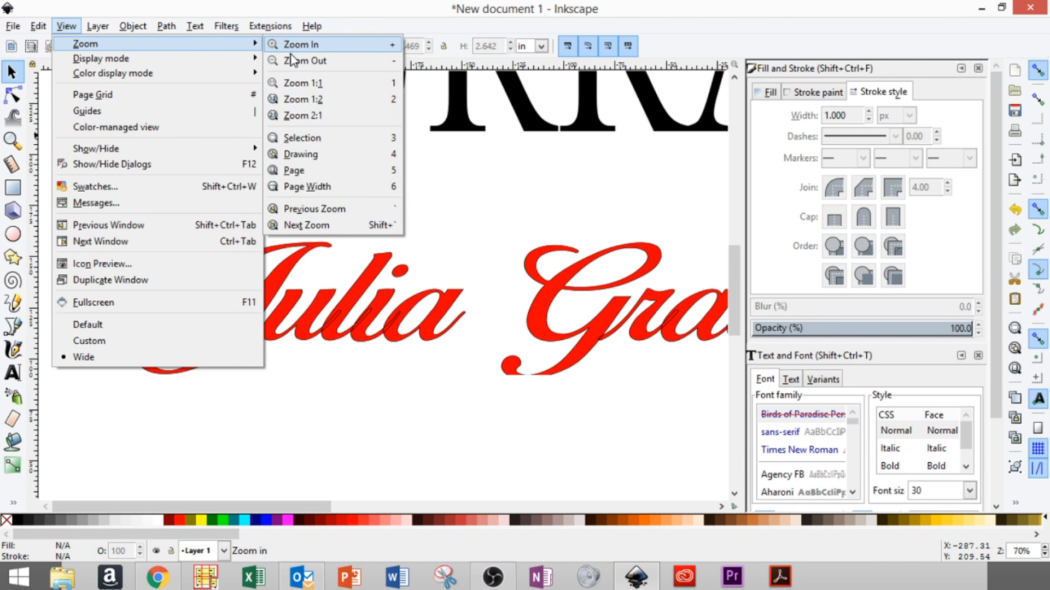
left_click(319, 59)
left_click_drag(317, 505, 382, 501)
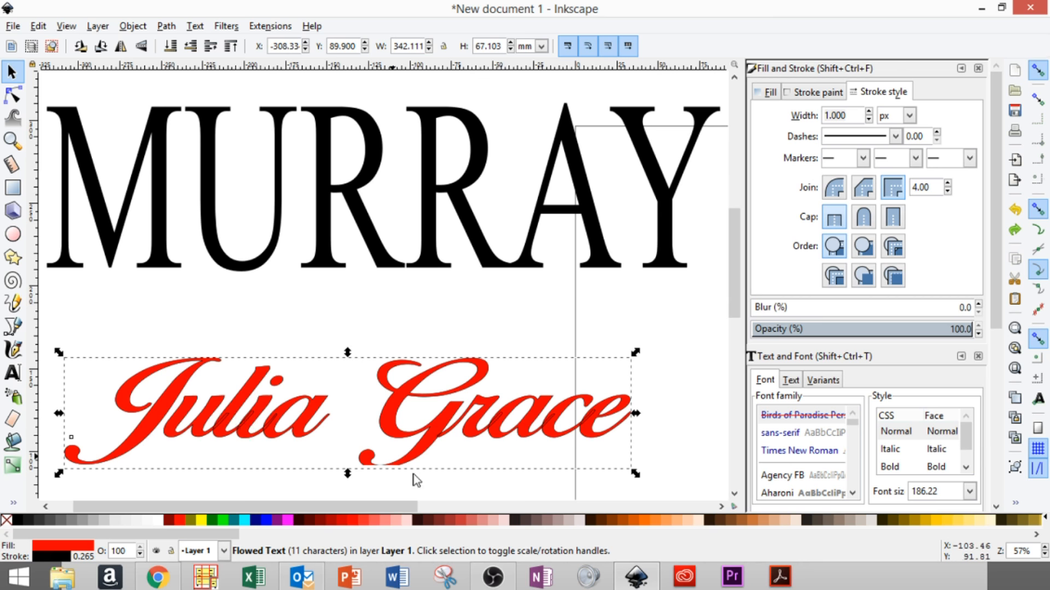
left_click(166, 26)
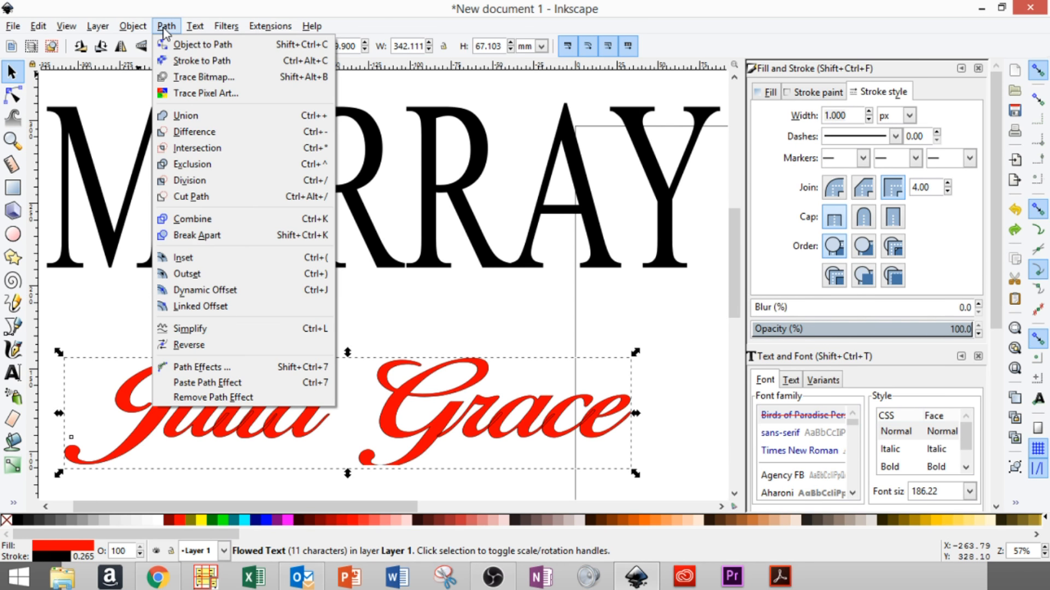
left_click(186, 46)
left_click(132, 26)
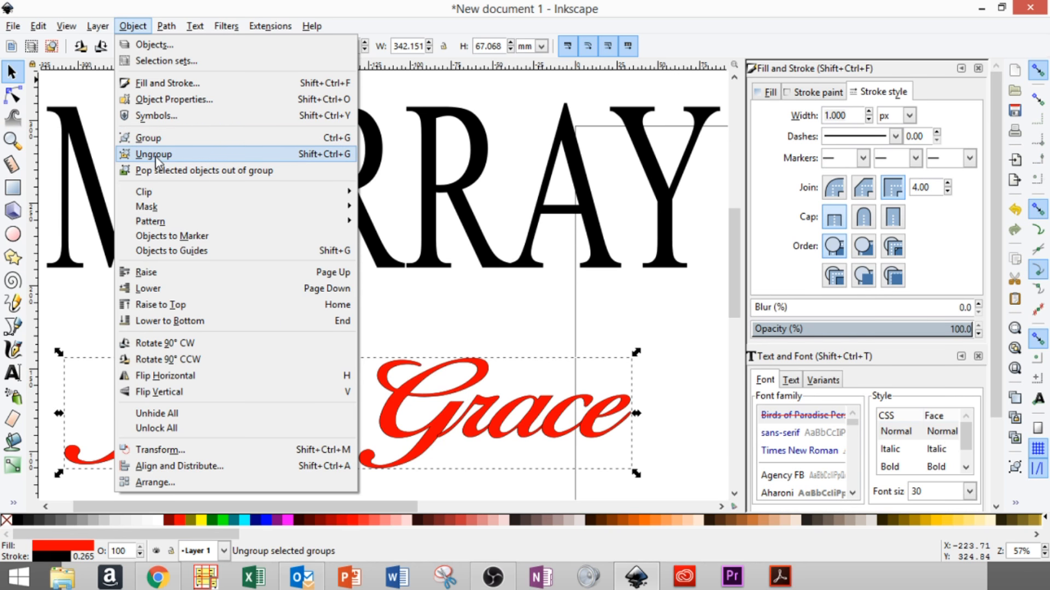
left_click(156, 154)
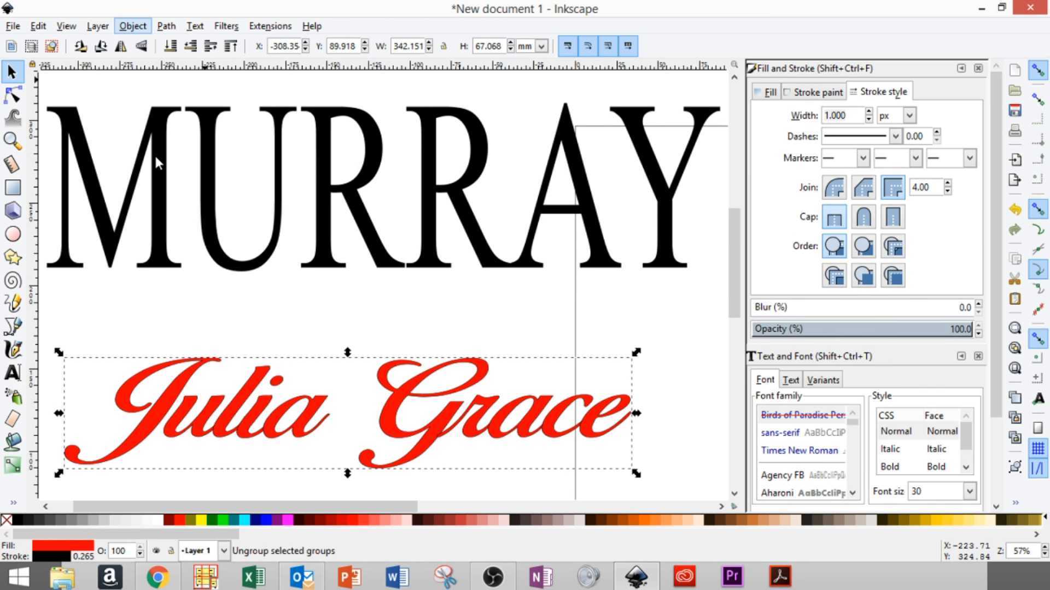
left_click(165, 26)
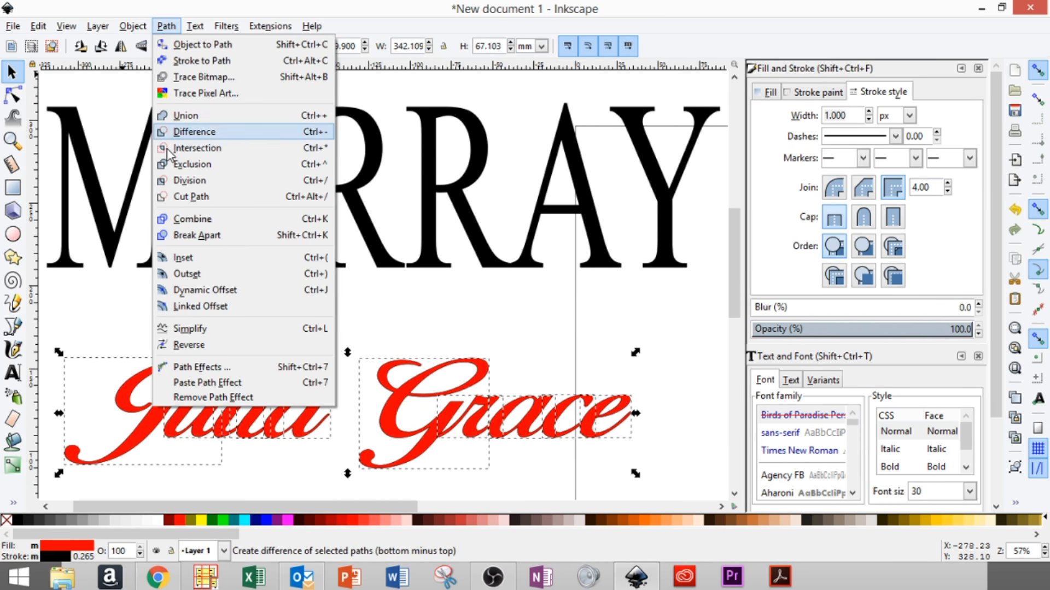
left_click(192, 116)
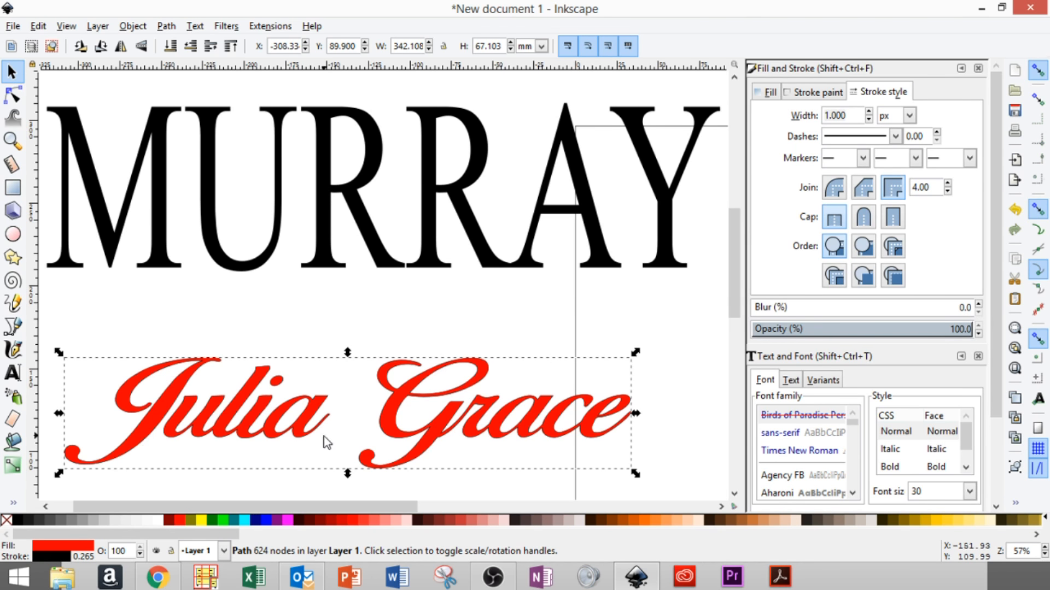
scroll(302, 434, "up", 1)
scroll(301, 434, "down", 2)
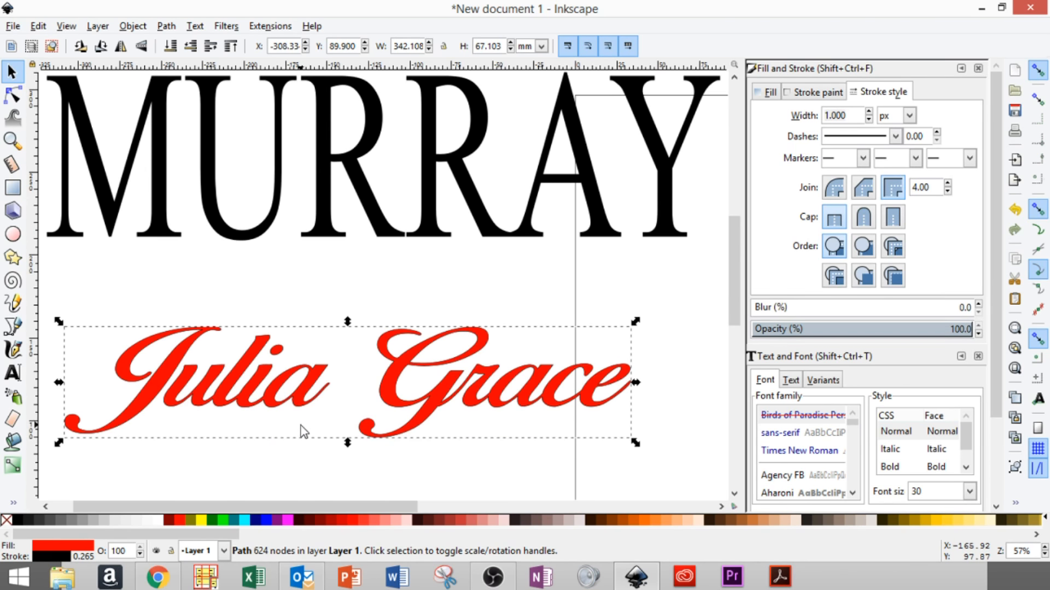
left_click(12, 141)
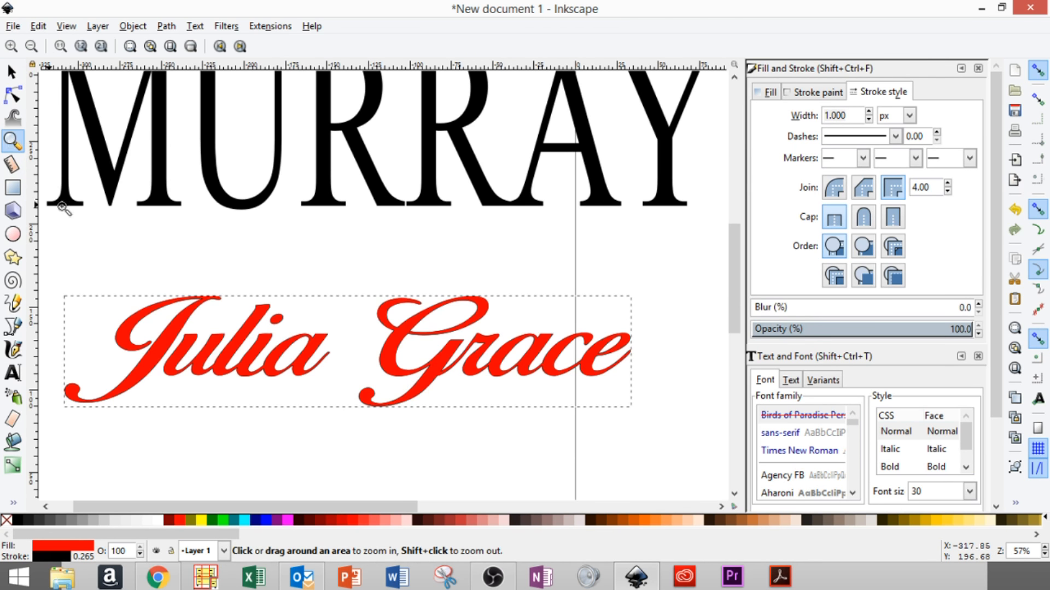
left_click_drag(236, 314, 356, 432)
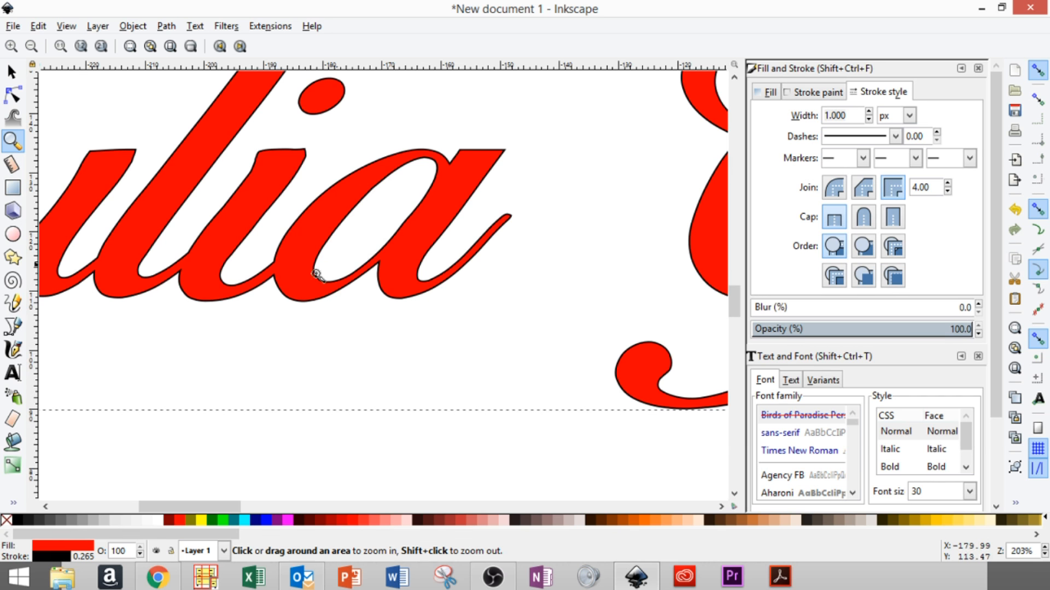
- Draw a closed four-cornered path over the 'ia' stroke joint and fill it lime green
left_click(13, 328)
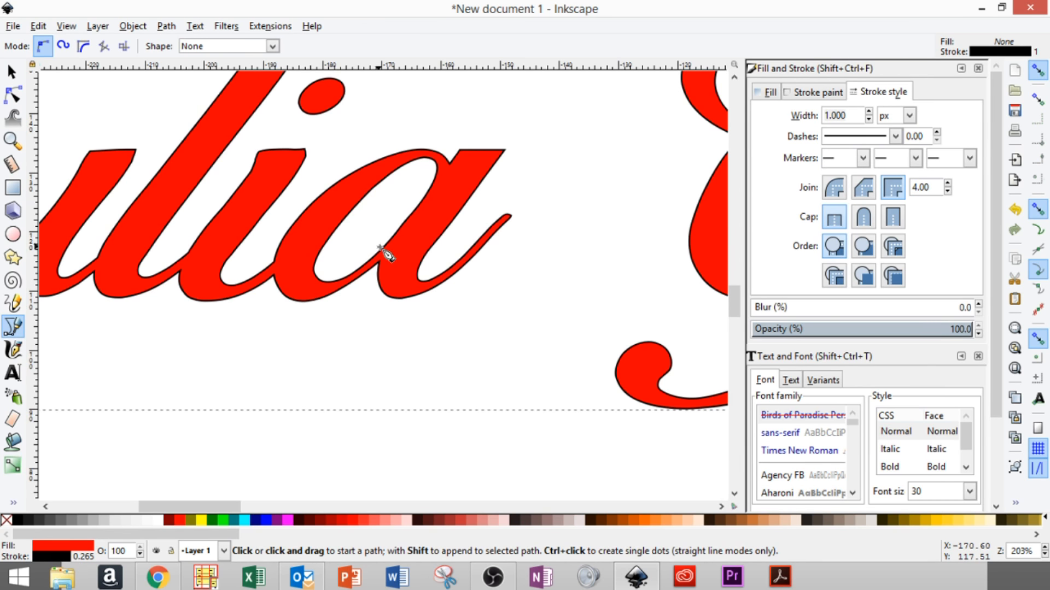
left_click(12, 140)
left_click_drag(332, 241, 437, 328)
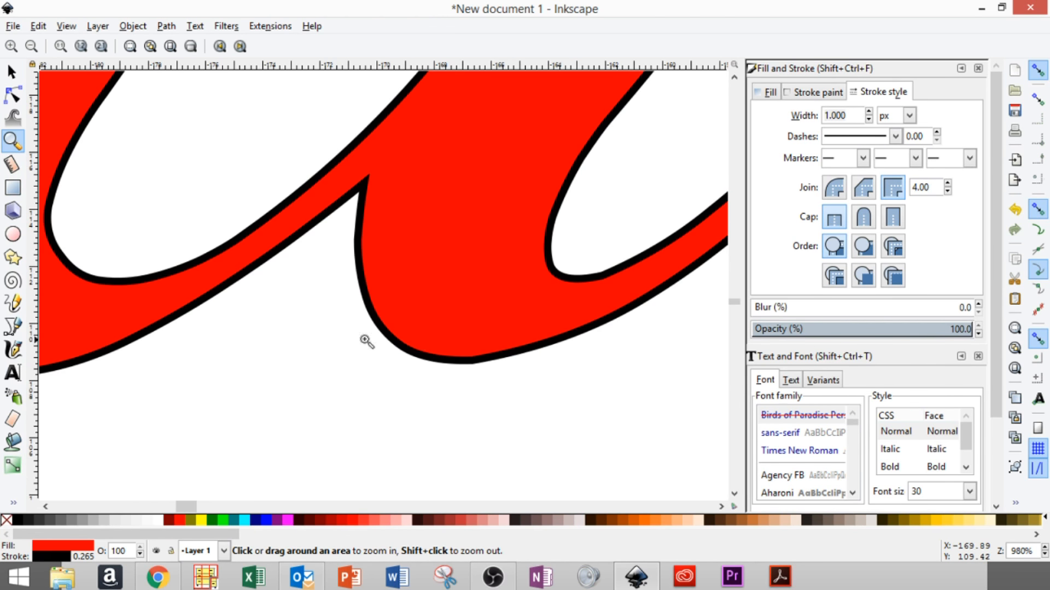
left_click(12, 327)
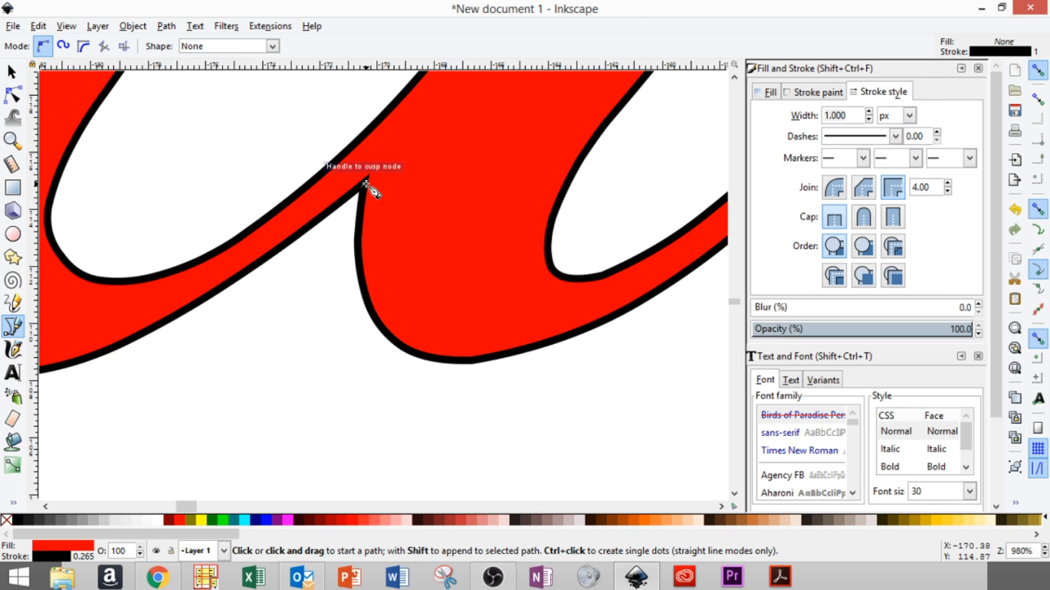
left_click(365, 183)
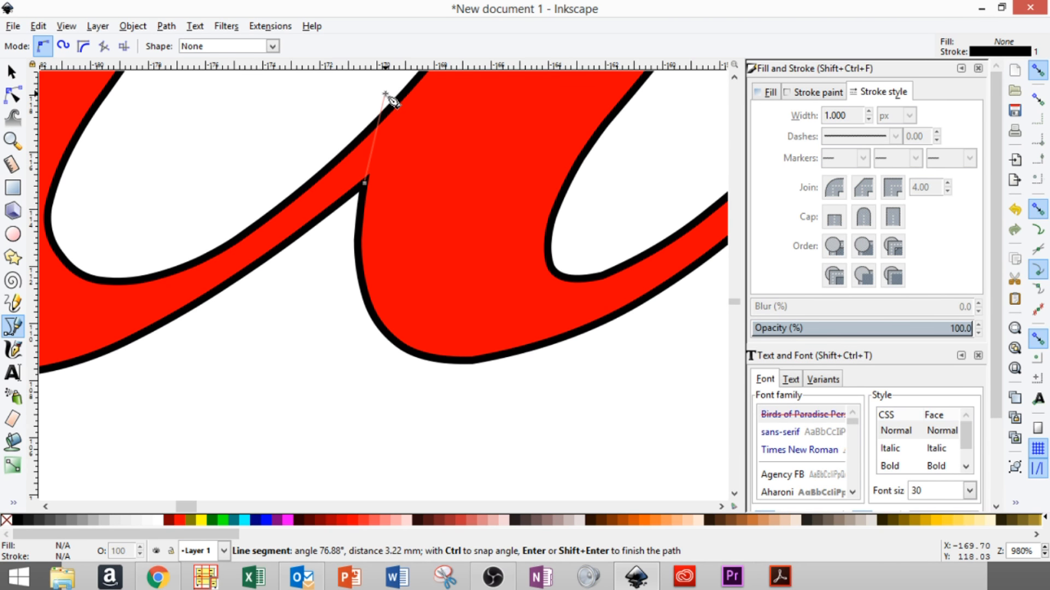
left_click(385, 94)
left_click(295, 162)
left_click(255, 324)
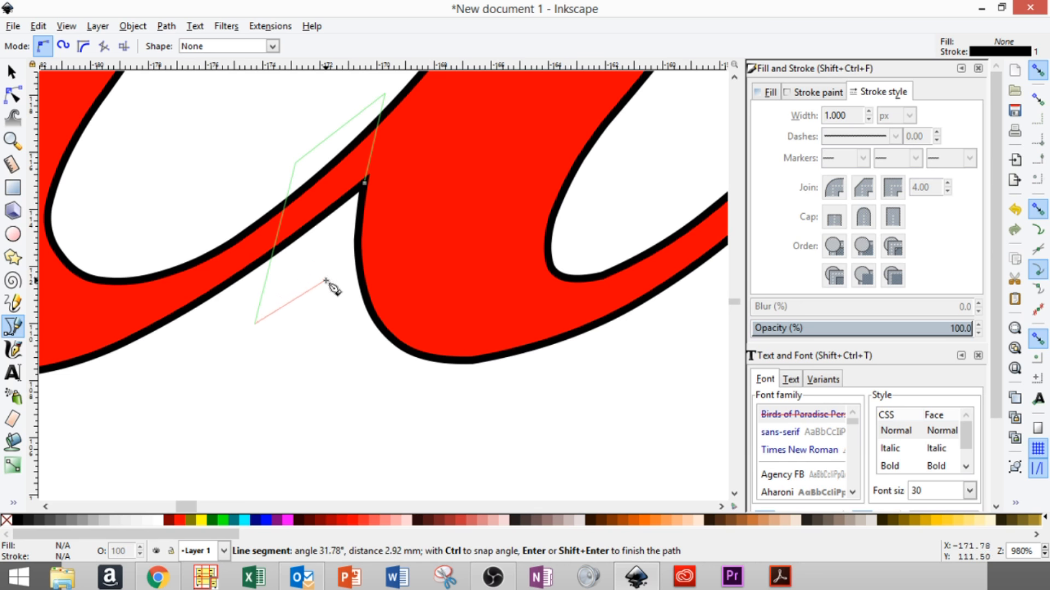
left_click(328, 276)
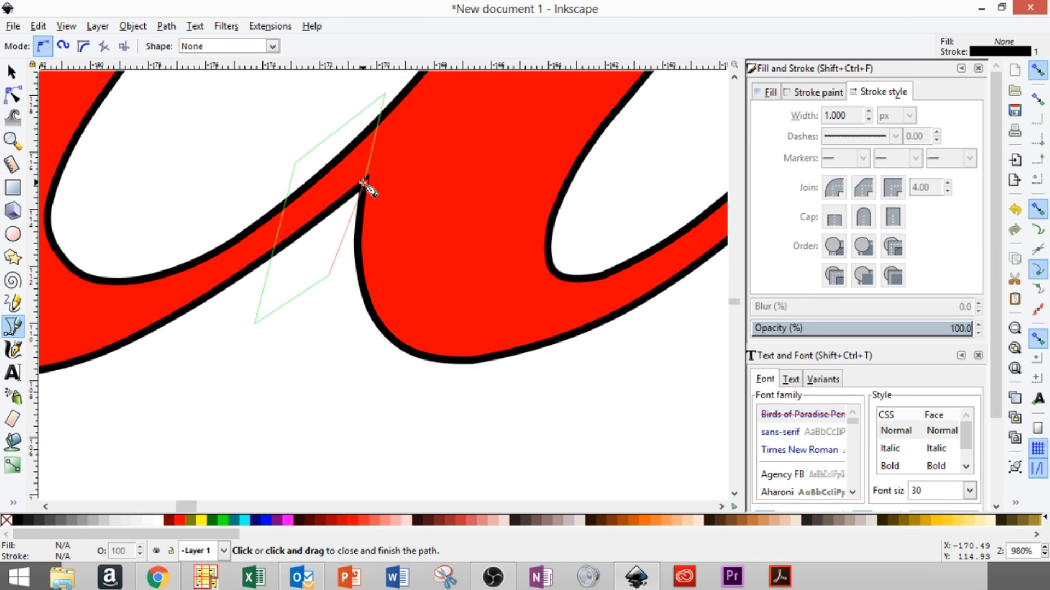
left_click(364, 183)
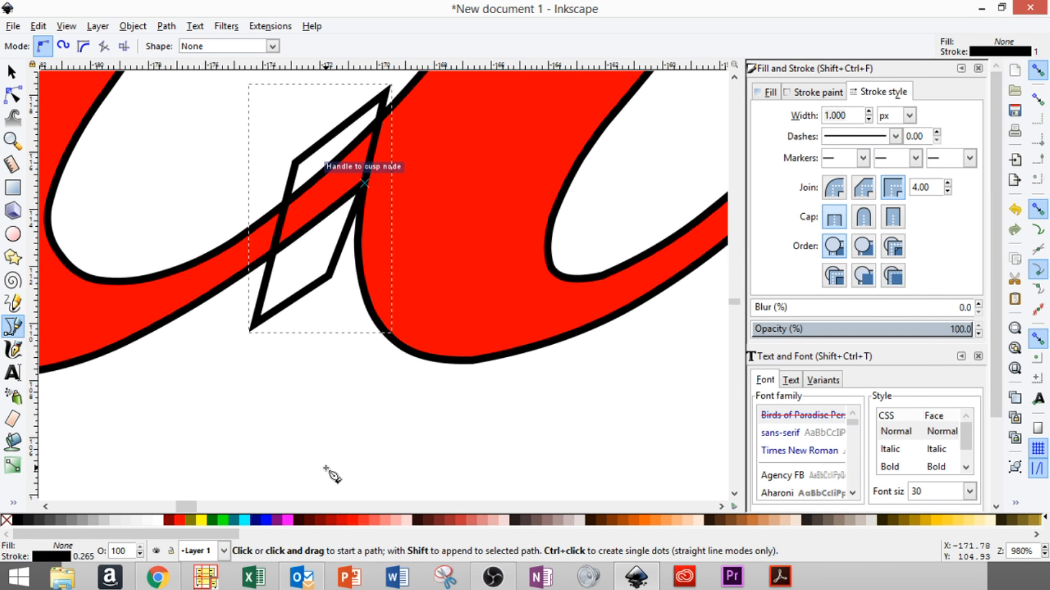
left_click(225, 521)
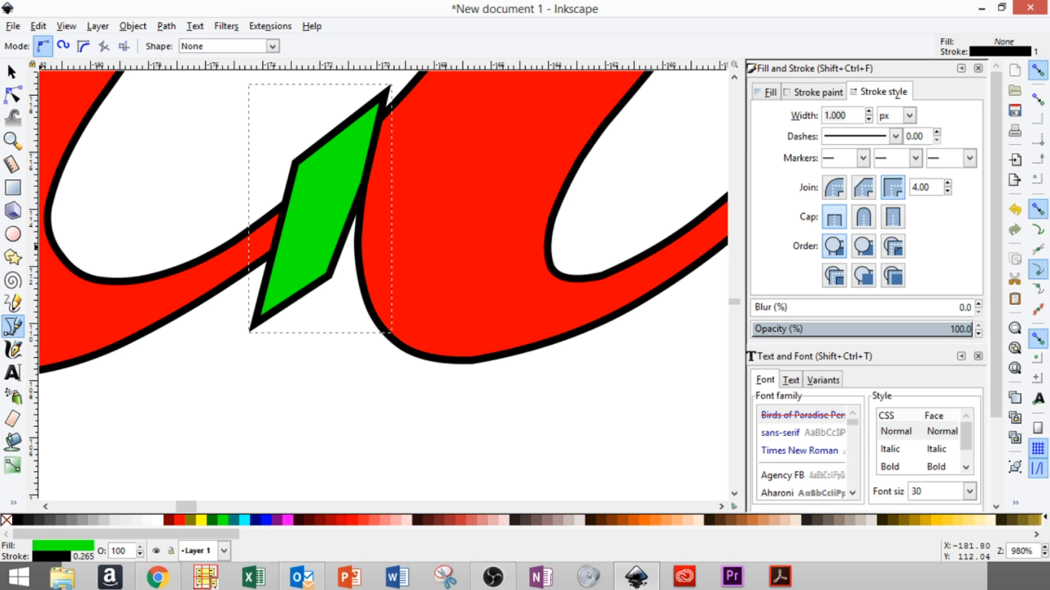
left_click(12, 71)
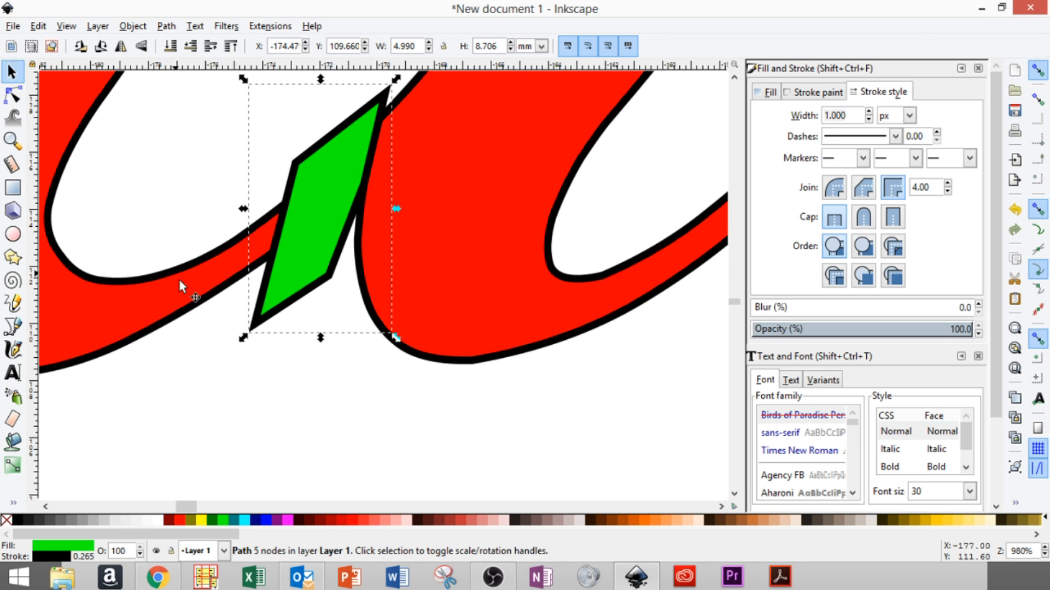
- Subtract the green shape from the red lettering using Path > Difference
left_click(153, 300, "shift")
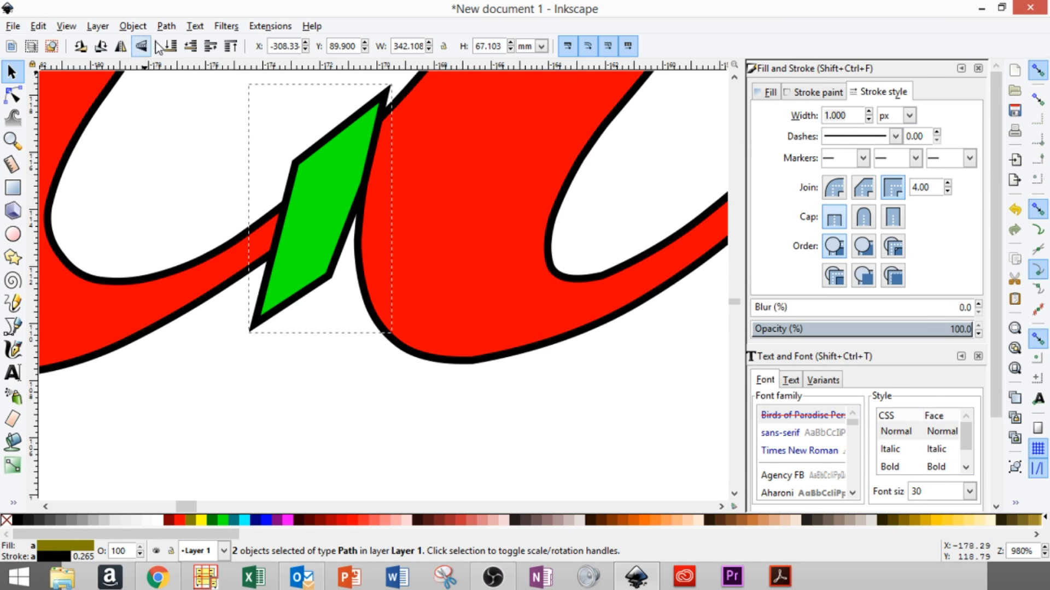
left_click(167, 28)
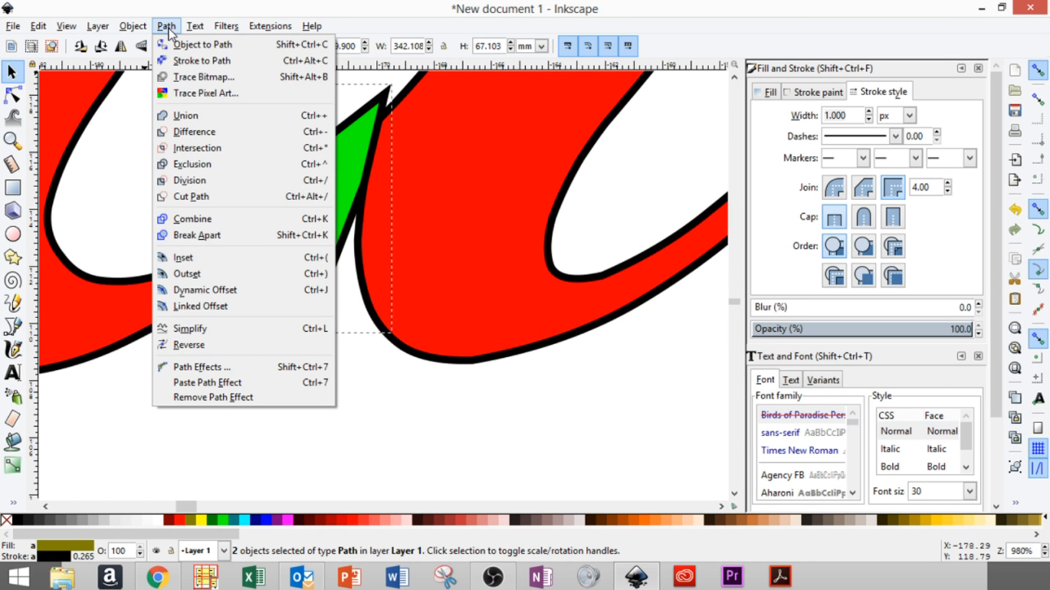
left_click(186, 130)
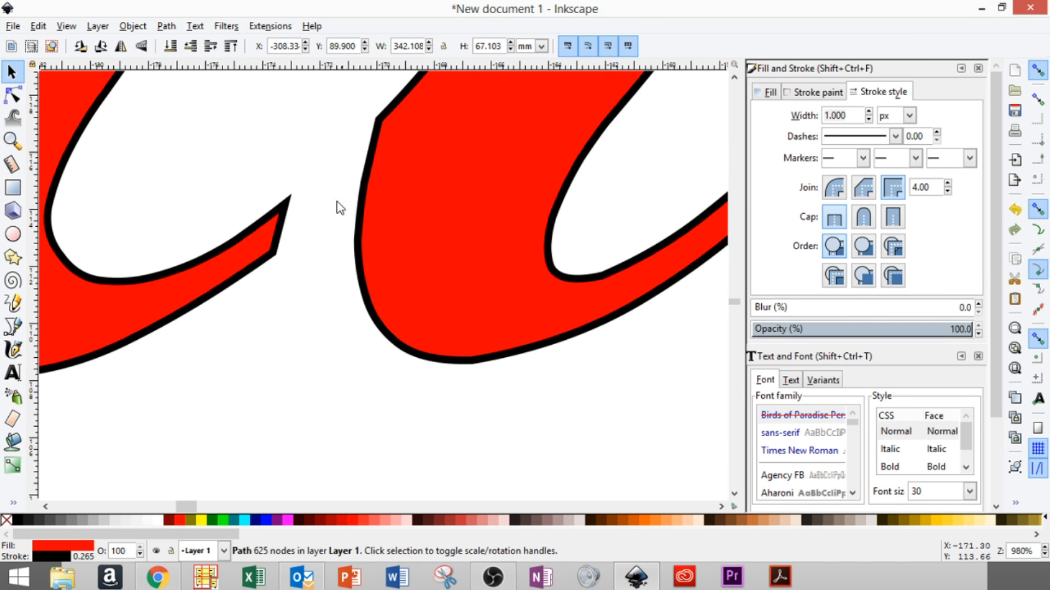
- Zoom out from the edited joint and fit the whole drawing in the window
left_click(12, 141)
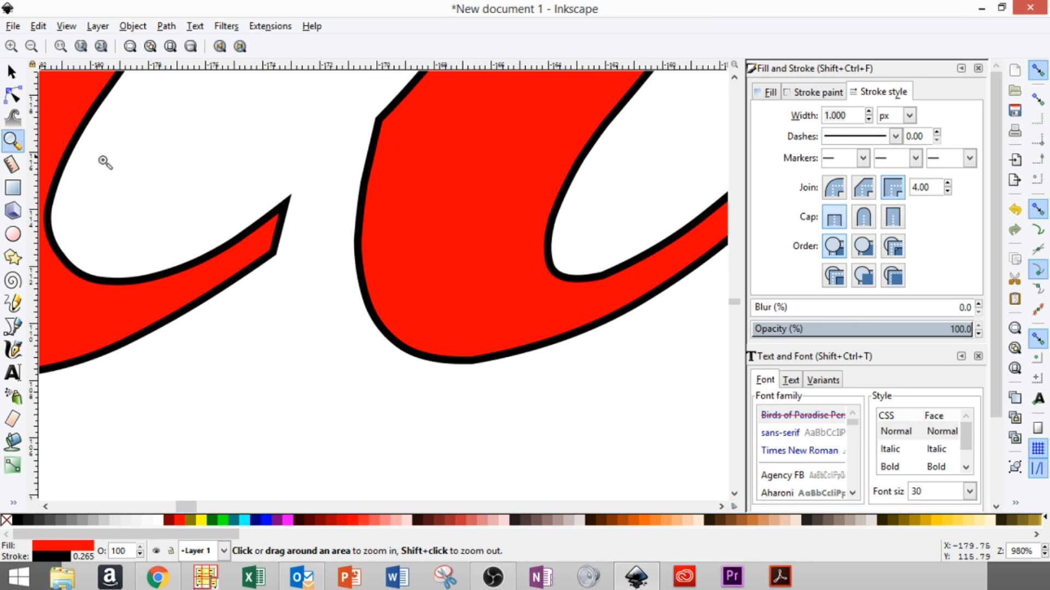
left_click(117, 169, "shift")
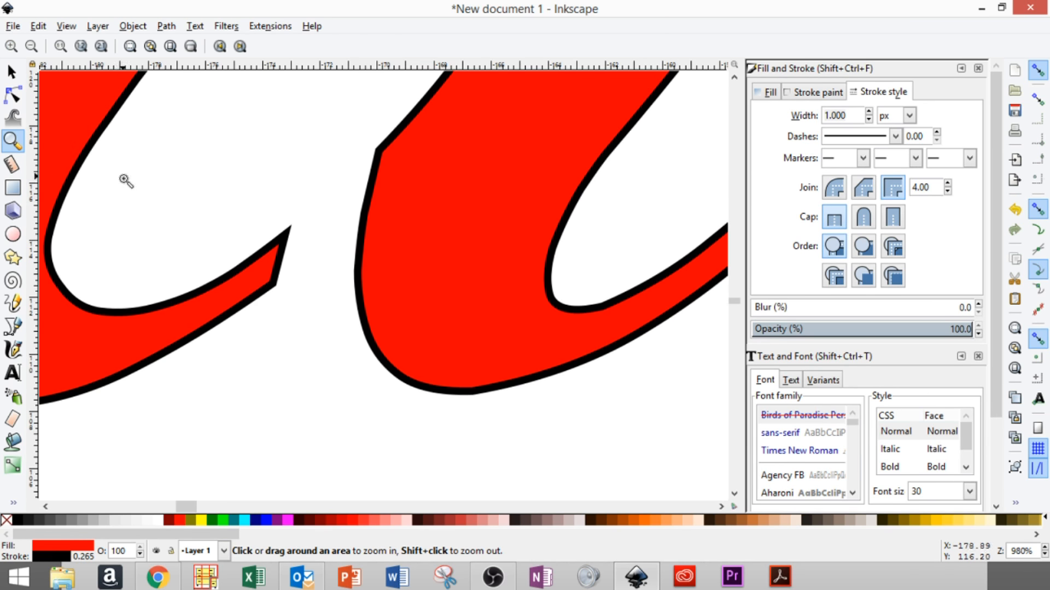
left_click(127, 181, "shift")
left_click(126, 183, "shift")
left_click(128, 185, "shift")
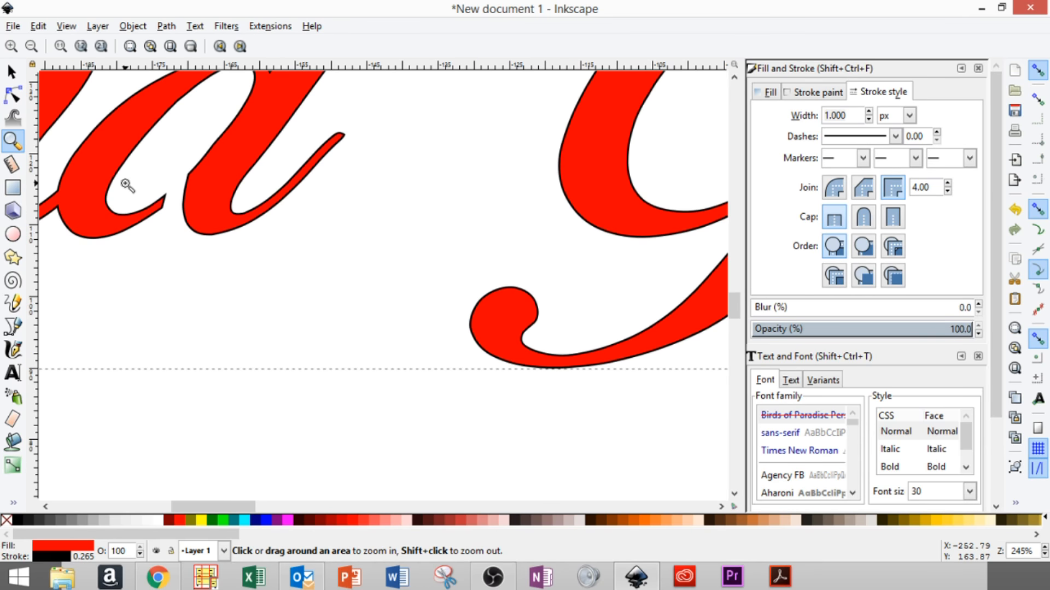
left_click(154, 184, "shift")
left_click_drag(152, 181, 159, 248)
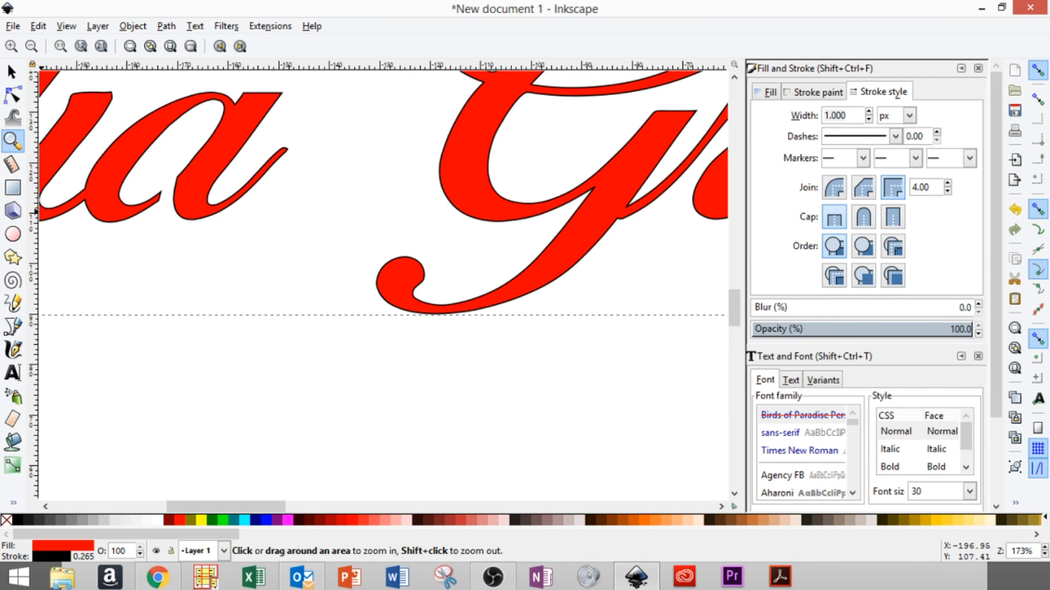
left_click(11, 72)
mouse_move(87, 236)
left_mouse_down()
mouse_move(155, 277)
mouse_move(123, 282)
left_mouse_up()
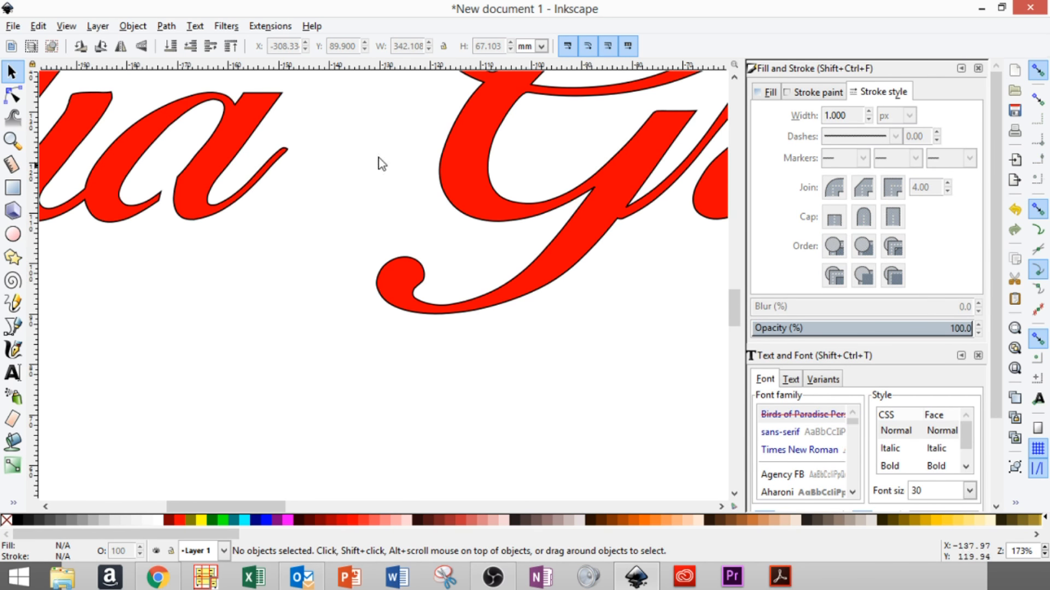
left_click_drag(263, 506, 270, 365)
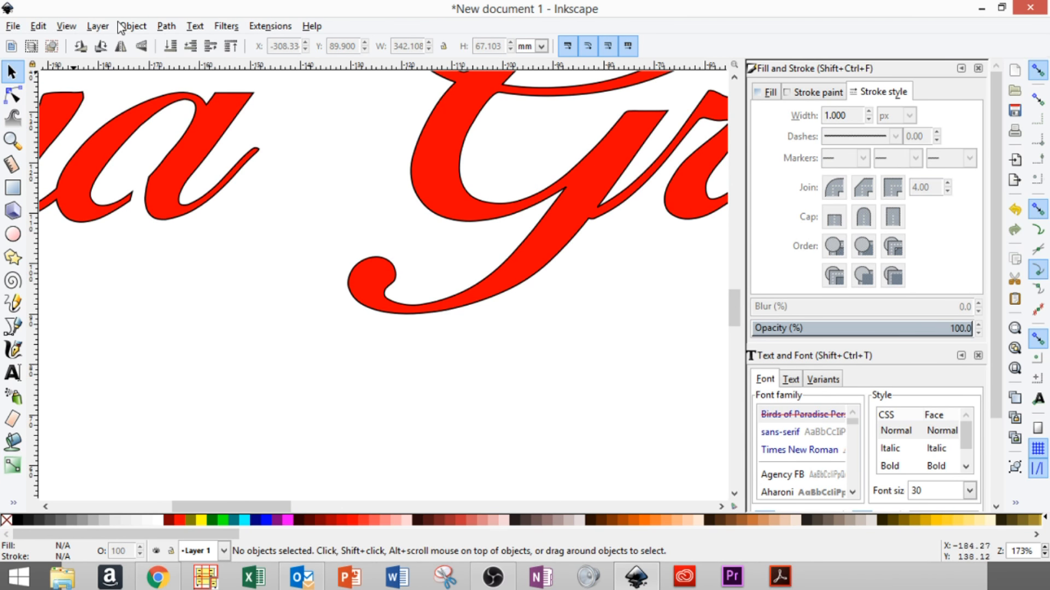
left_click(63, 26)
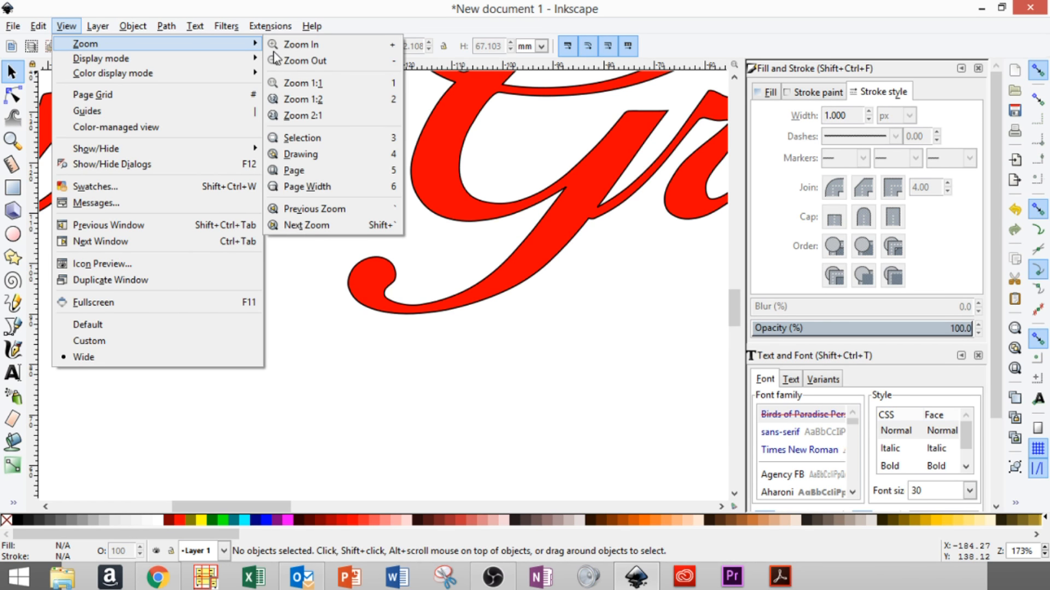
left_click(319, 153)
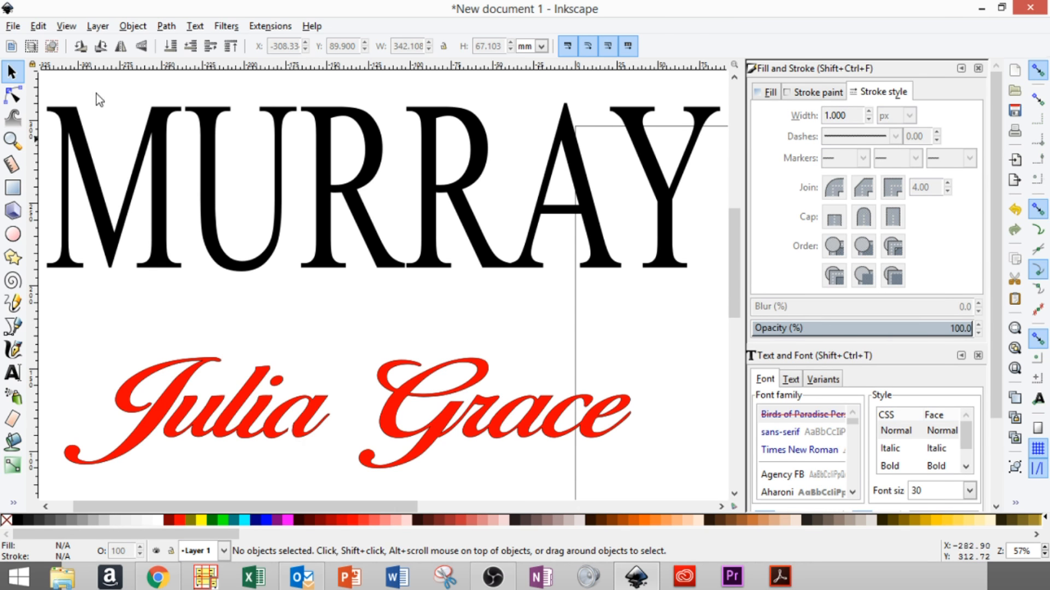
left_click(36, 27)
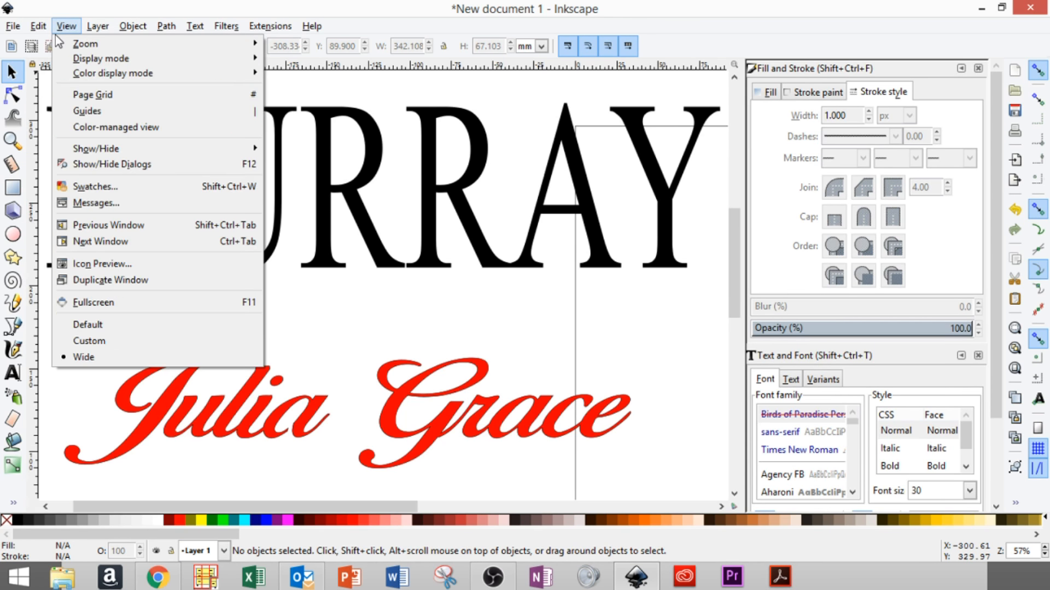
left_click(38, 28)
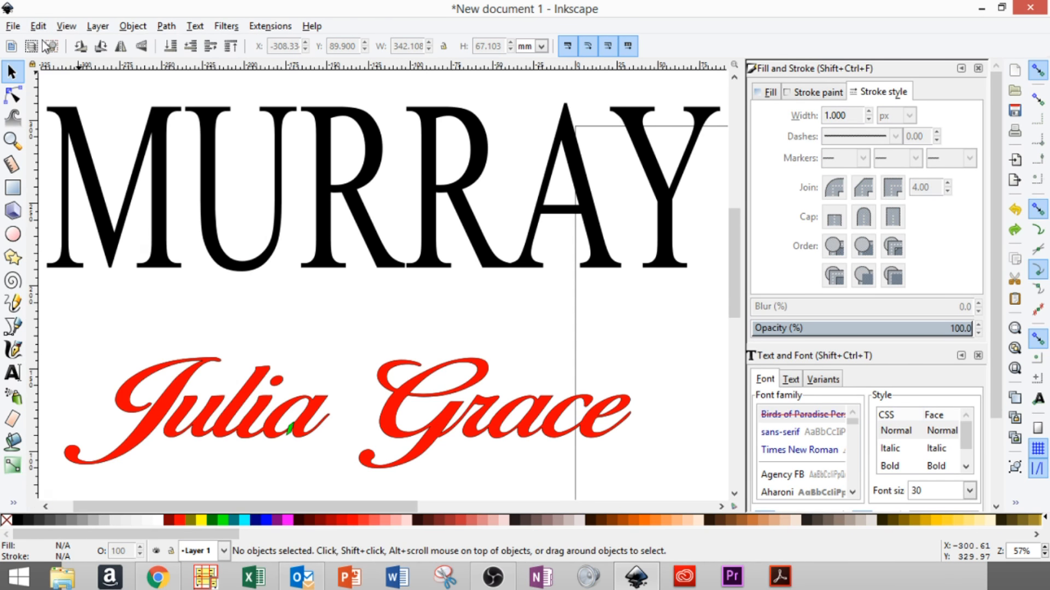
left_click(12, 141)
left_click_drag(268, 415, 335, 466)
left_click(12, 72)
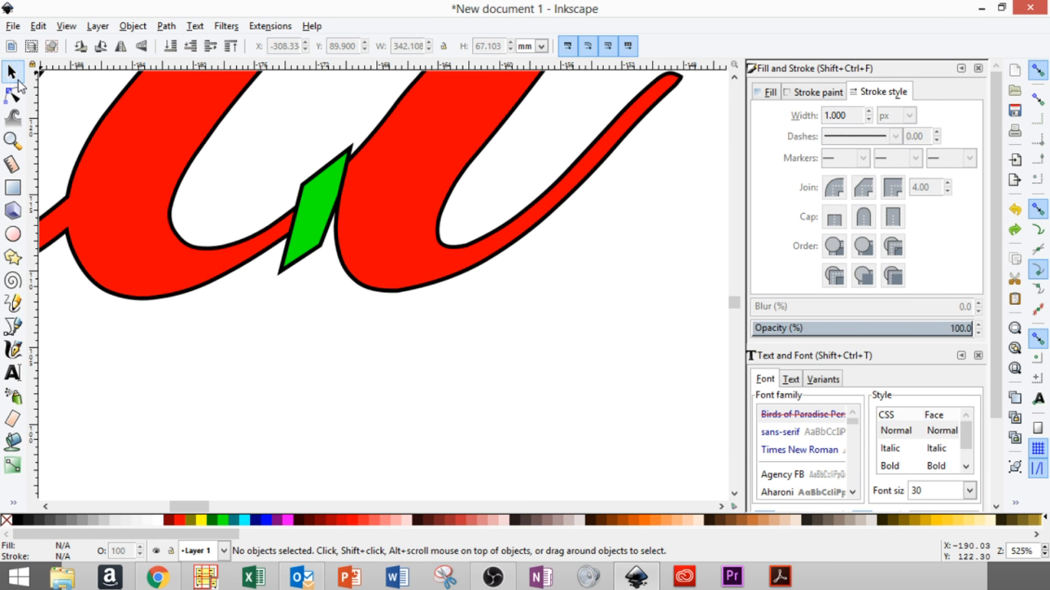
left_click(310, 193)
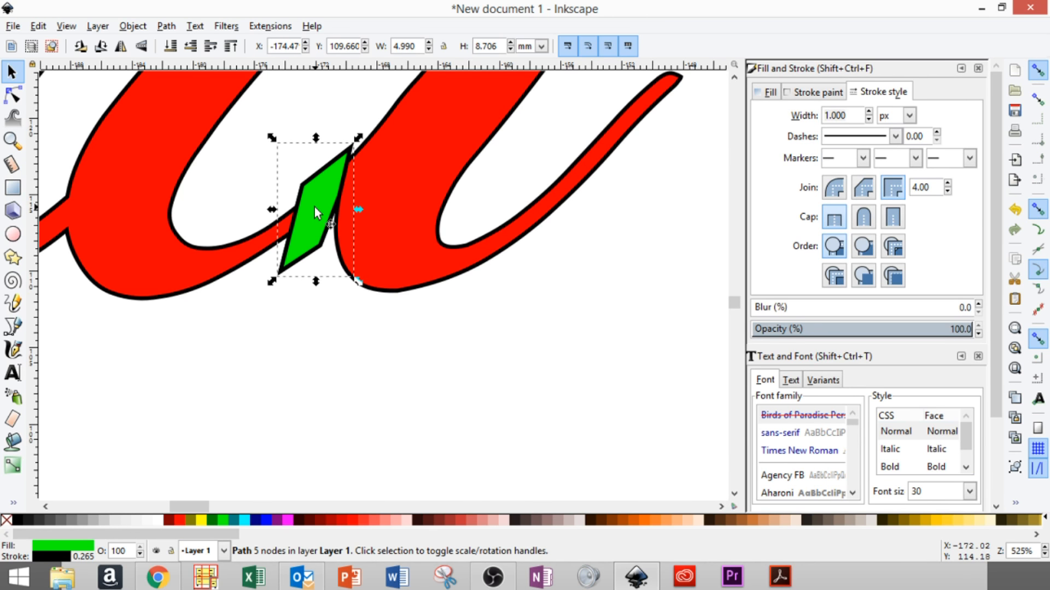
left_click_drag(314, 208, 317, 399)
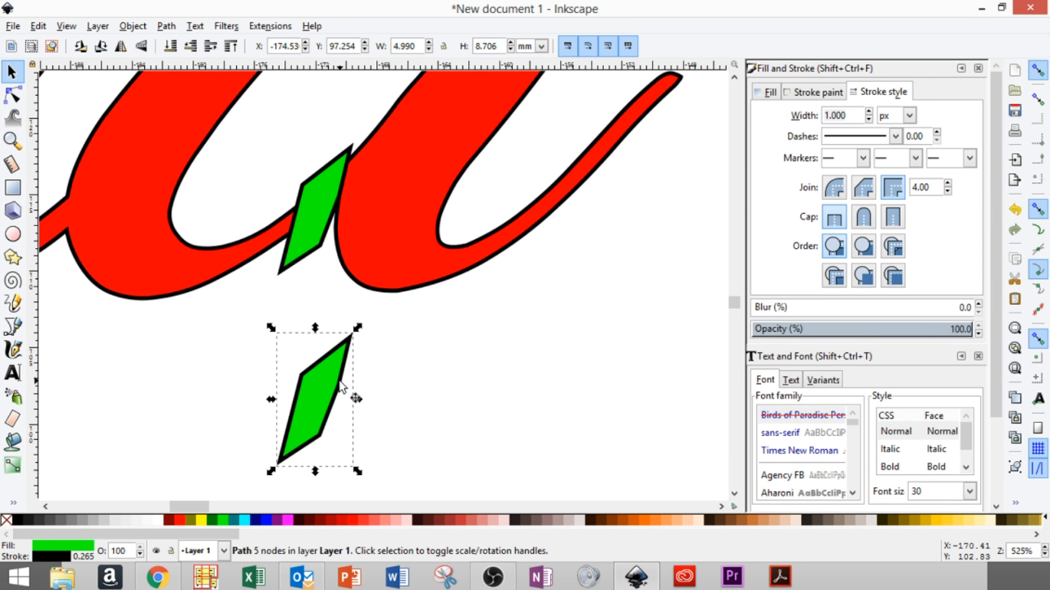
left_click_drag(341, 386, 683, 275)
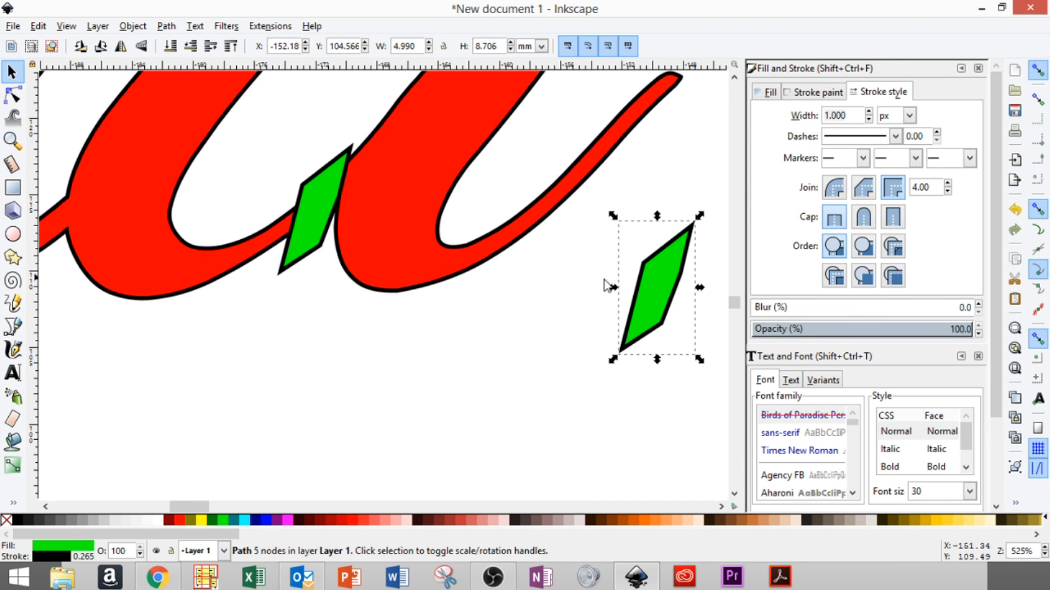
left_click(75, 29)
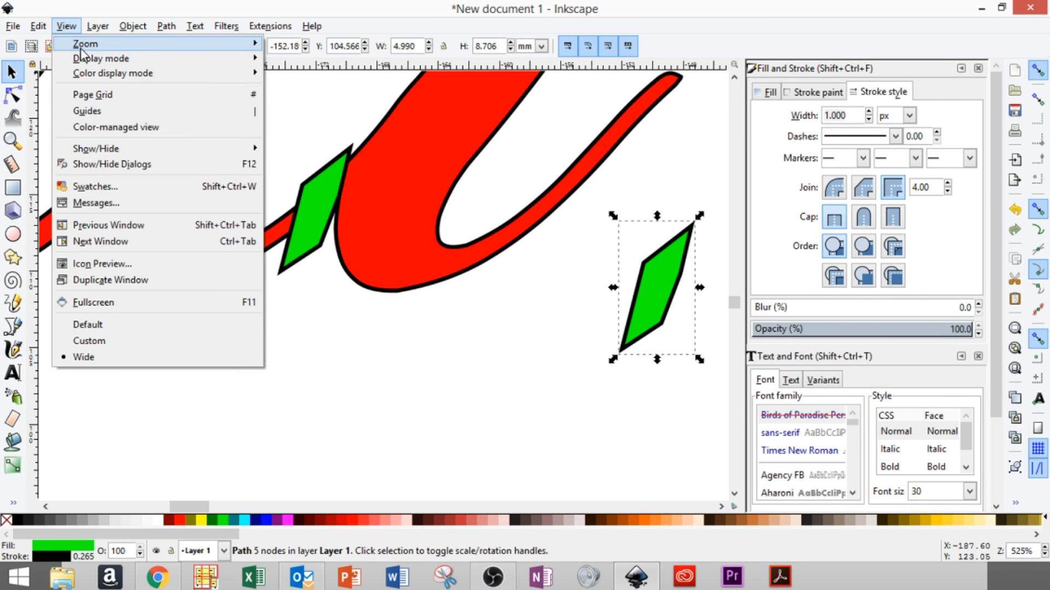
mouse_move(186, 45)
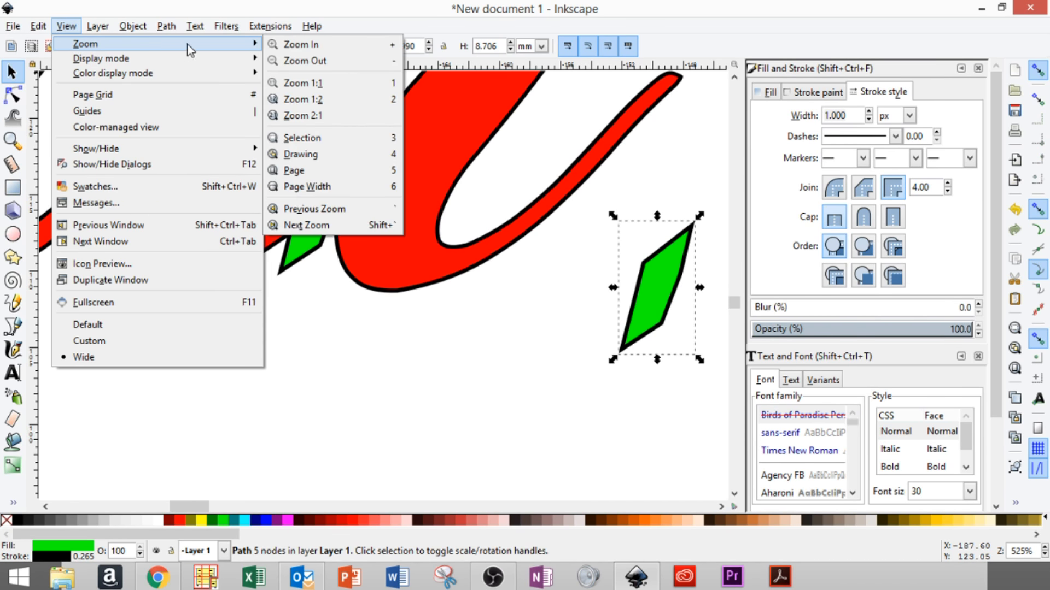
left_click(311, 153)
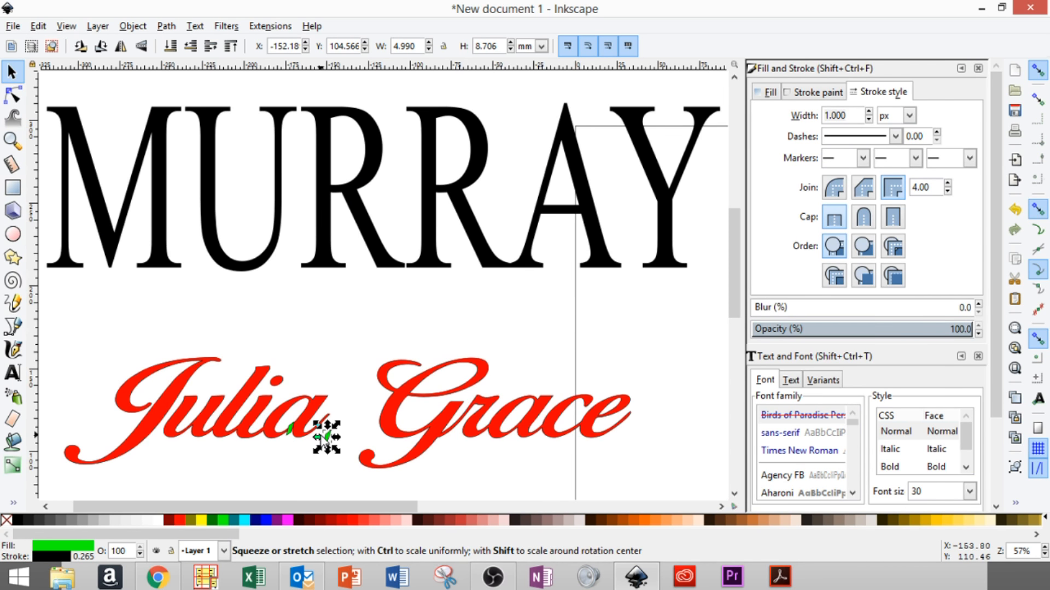
left_click_drag(328, 434, 516, 442)
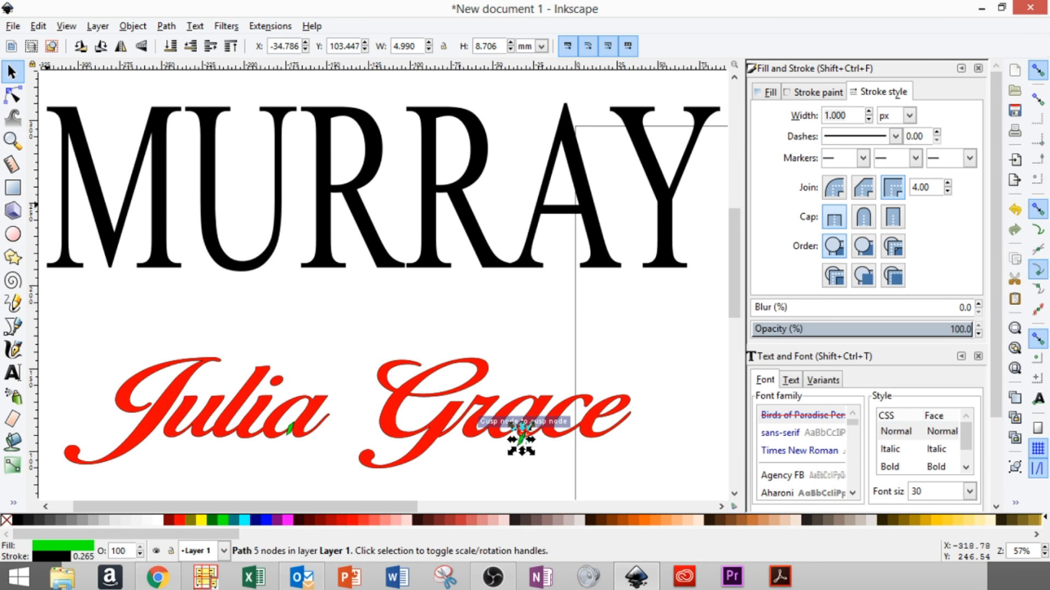
left_click(12, 140)
left_click_drag(503, 421, 542, 462)
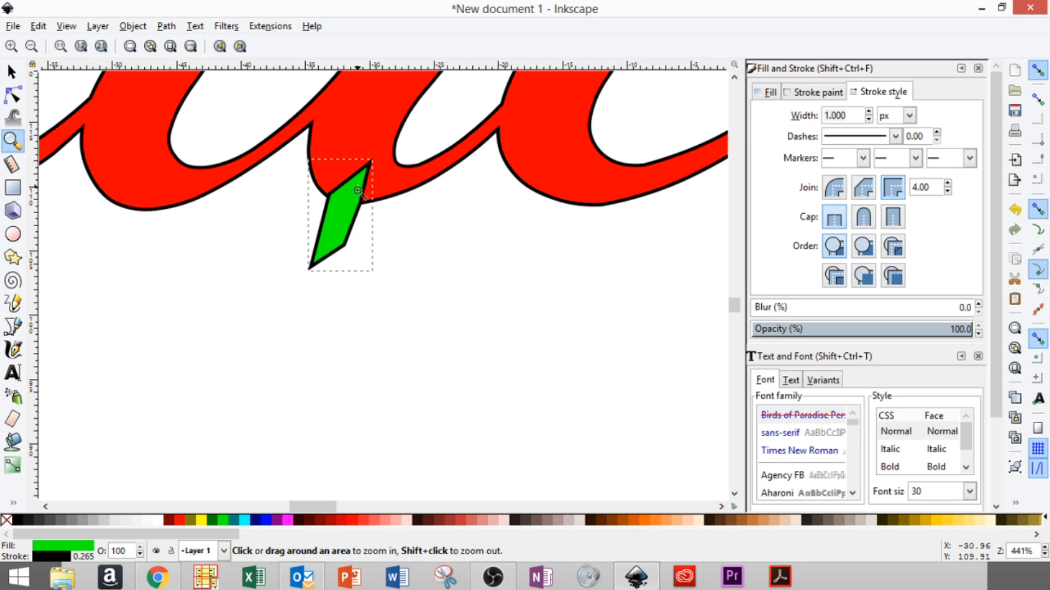
scroll(276, 251, "up", 5)
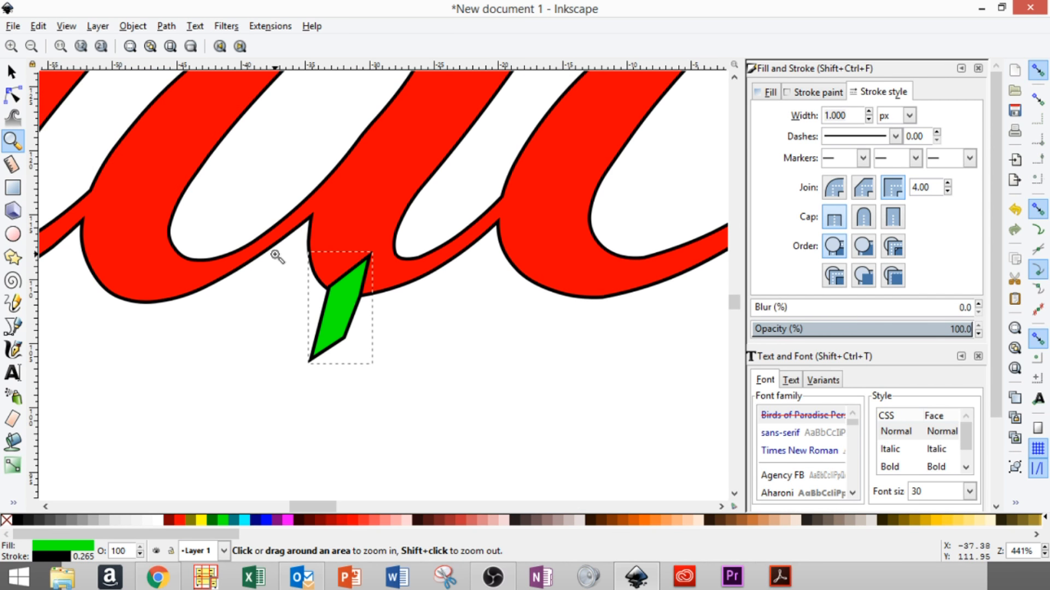
scroll(273, 263, "up", 1)
key("s")
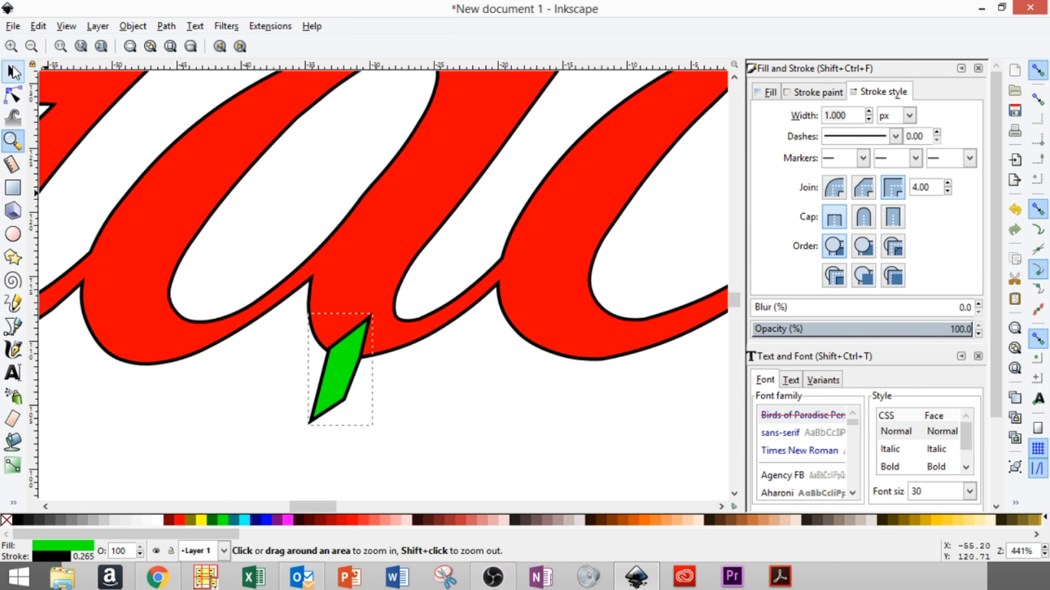
left_click(358, 361)
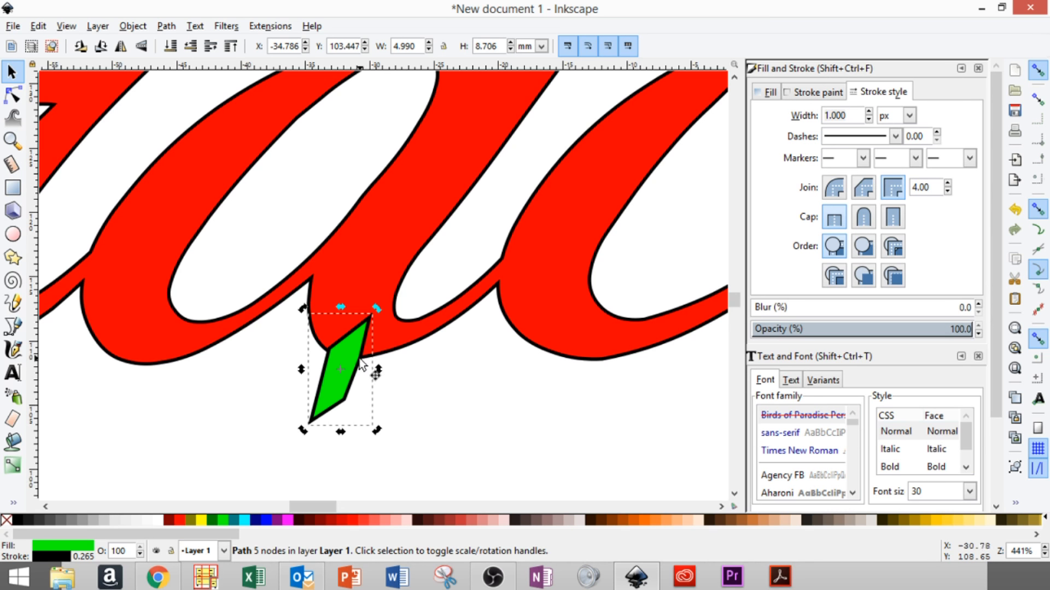
left_click_drag(352, 366, 310, 274)
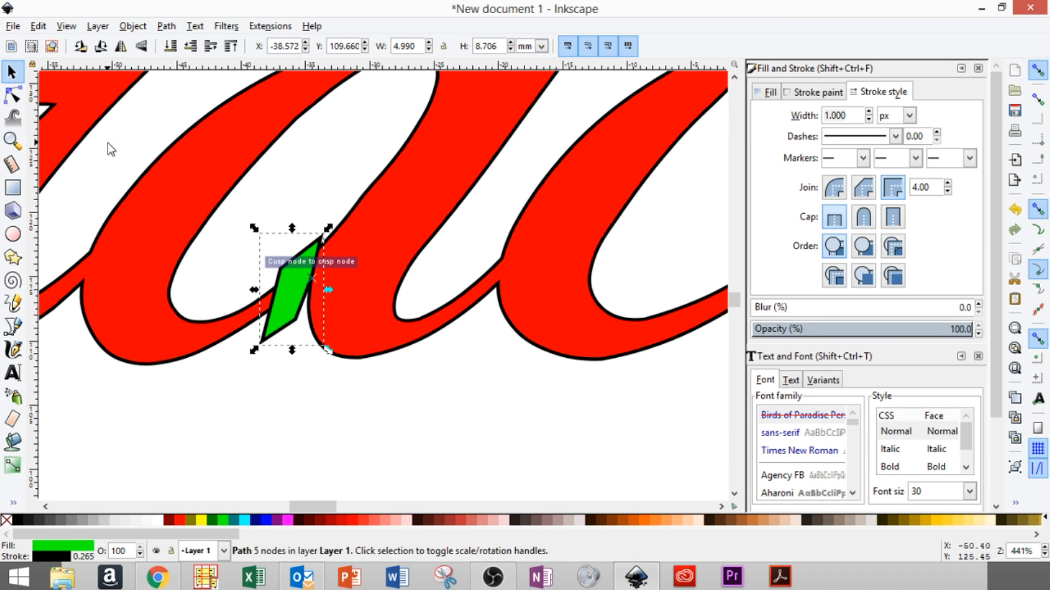
- Fit the page in the window and deselect the shape to check the joined letters
left_click(66, 26)
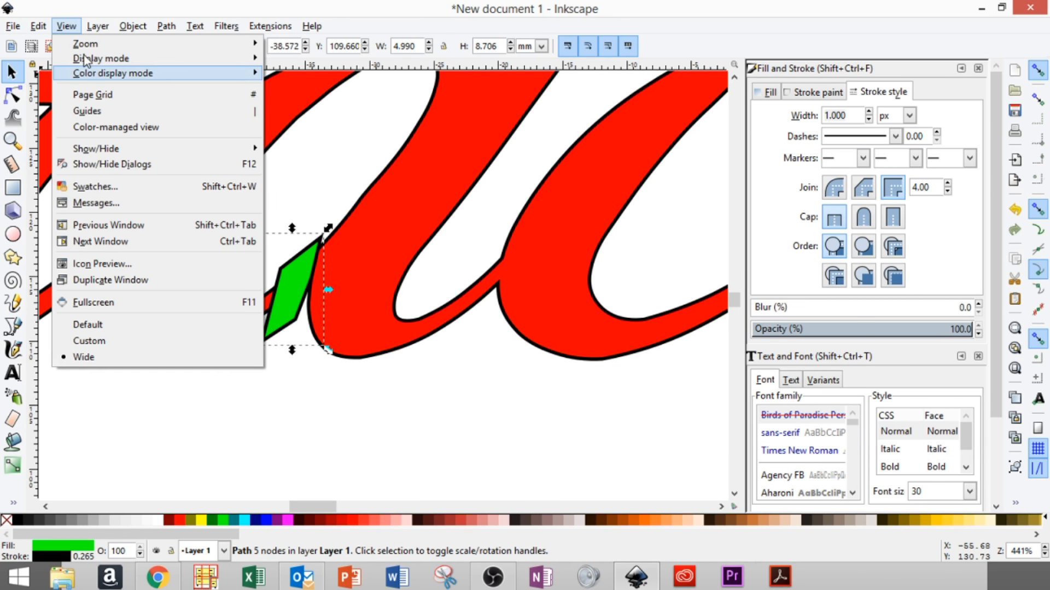
mouse_move(37, 28)
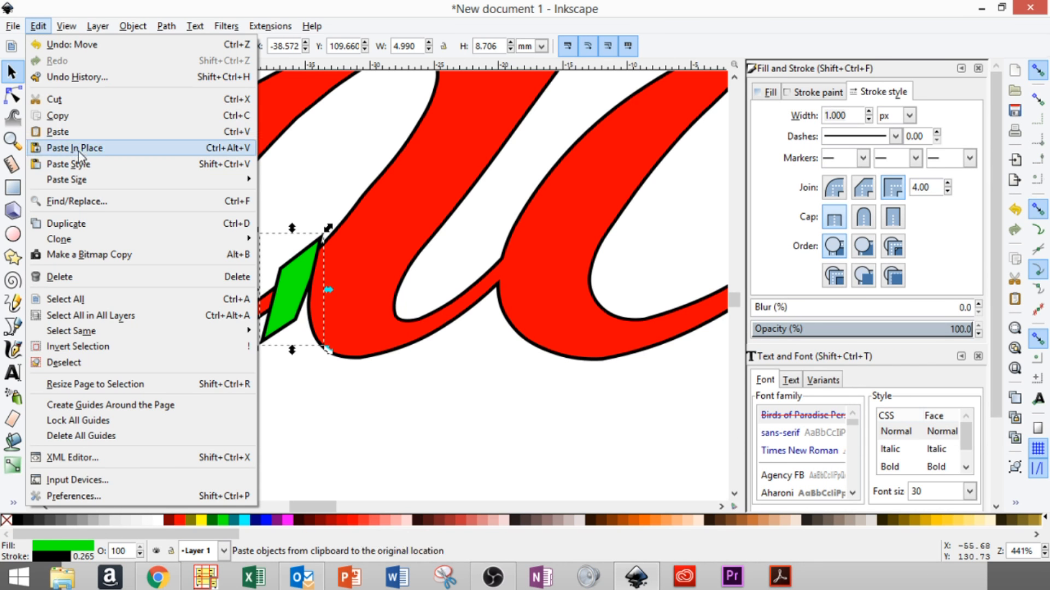
mouse_move(219, 47)
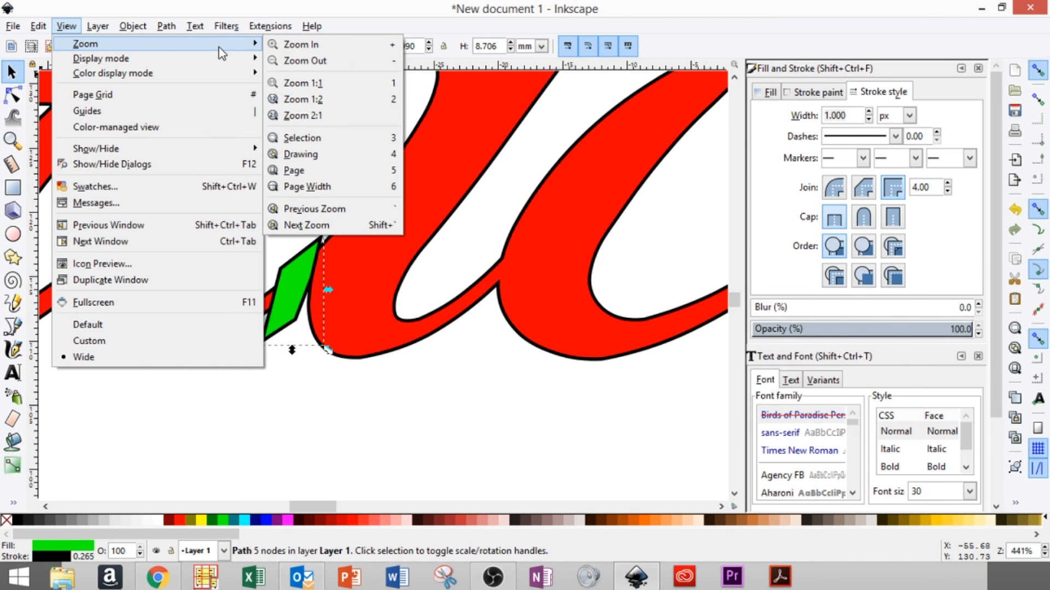
left_click(305, 170)
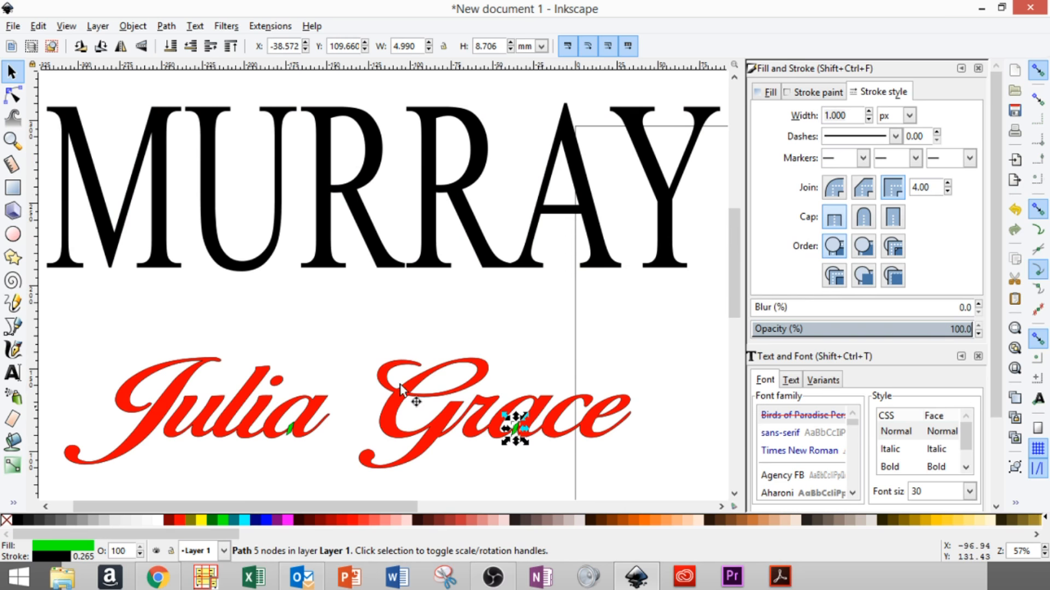
left_click(319, 347)
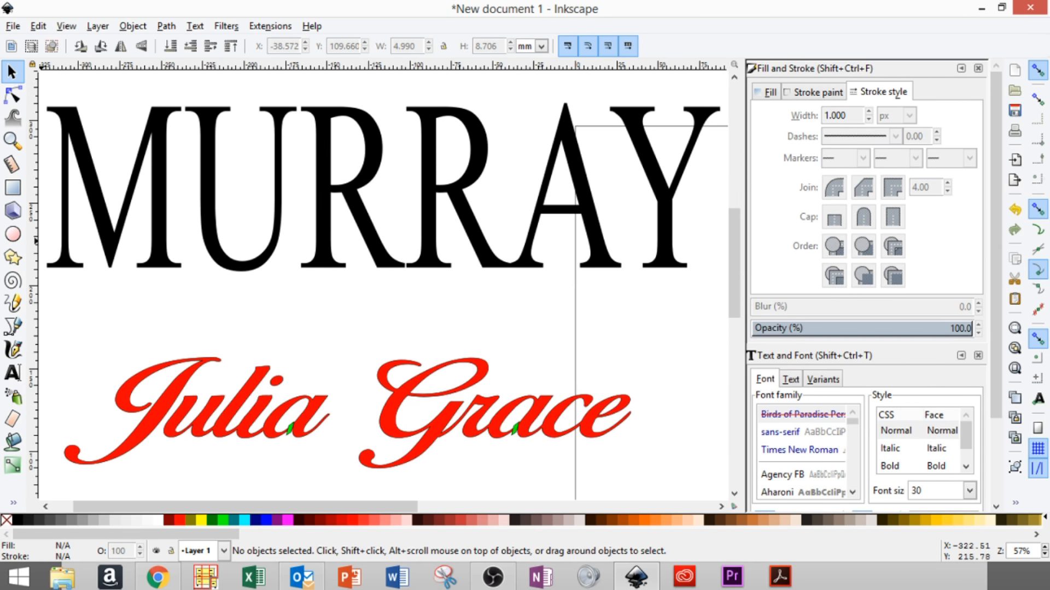
left_click(12, 141)
left_click_drag(580, 401, 637, 449)
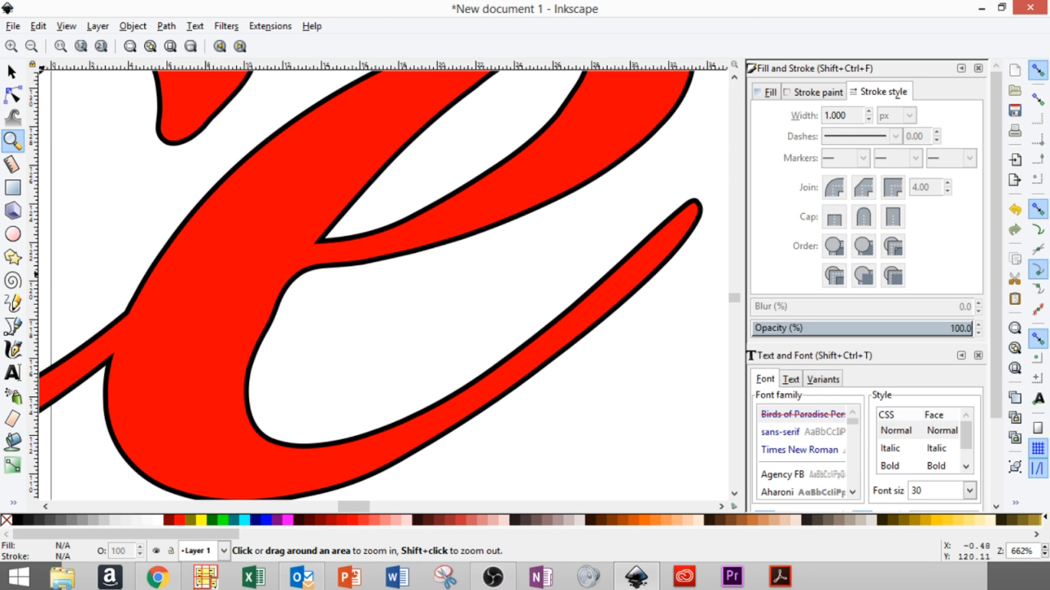
left_click(12, 71)
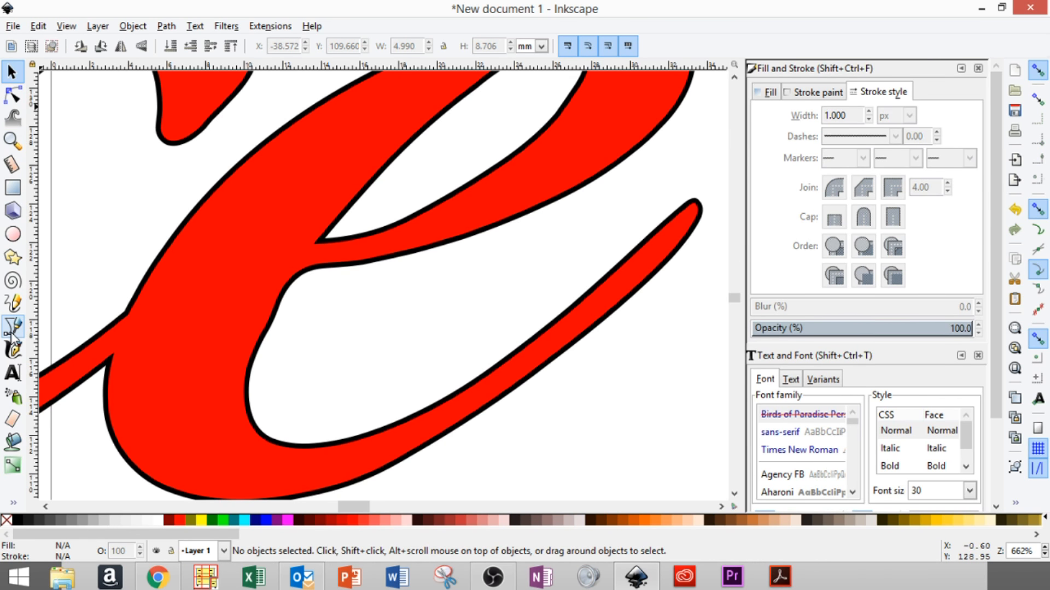
left_click(14, 328)
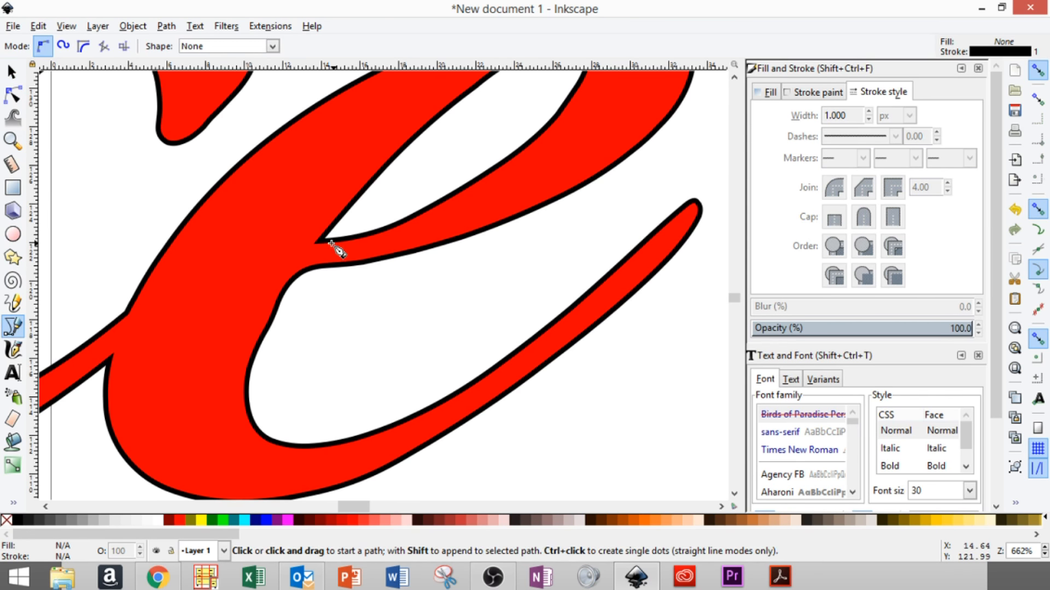
left_click(318, 241)
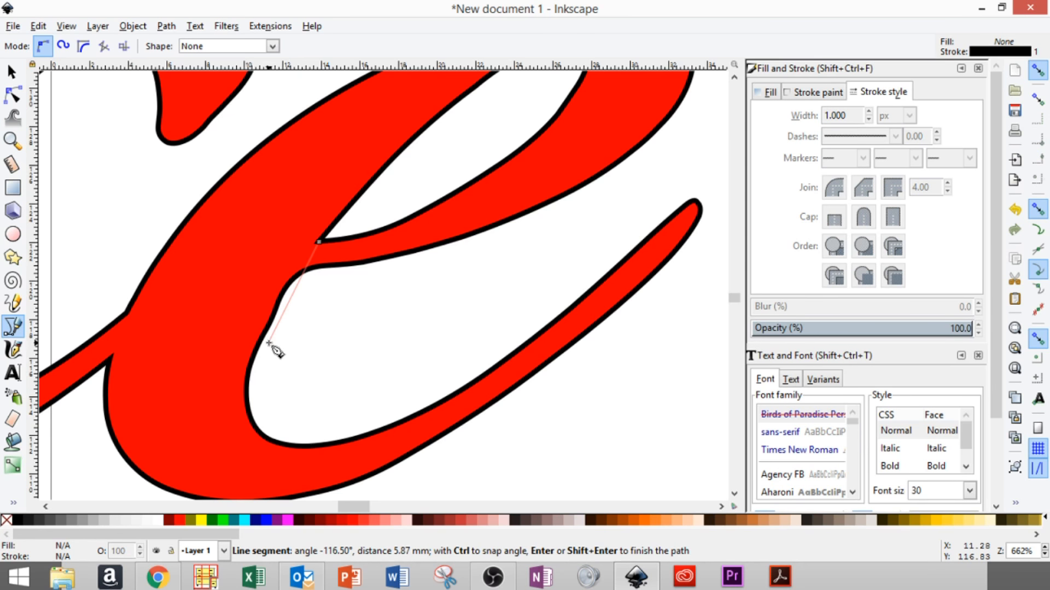
left_click(269, 342)
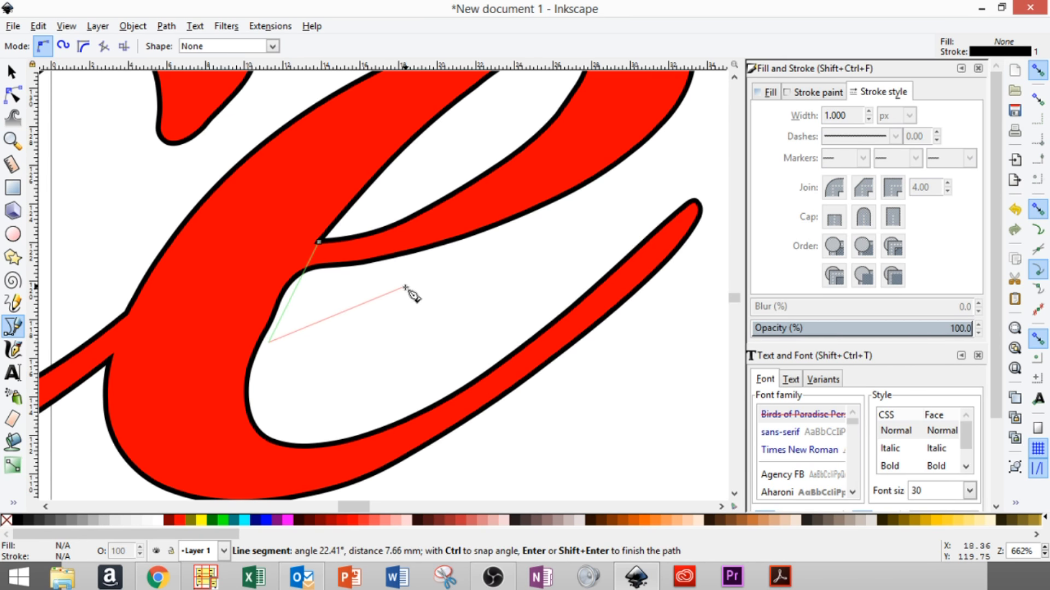
left_click(390, 299)
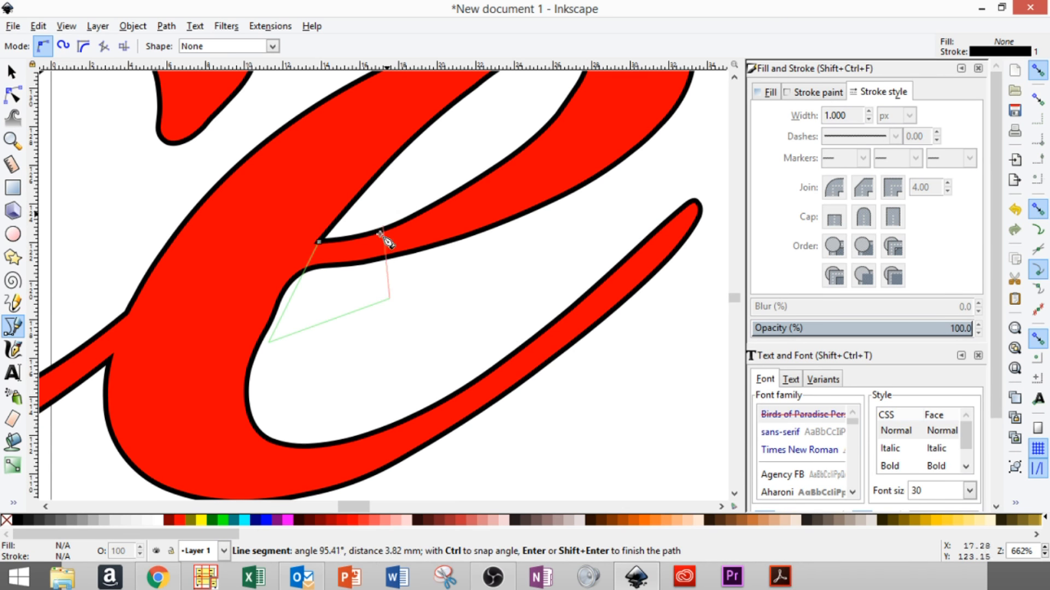
left_click(350, 293)
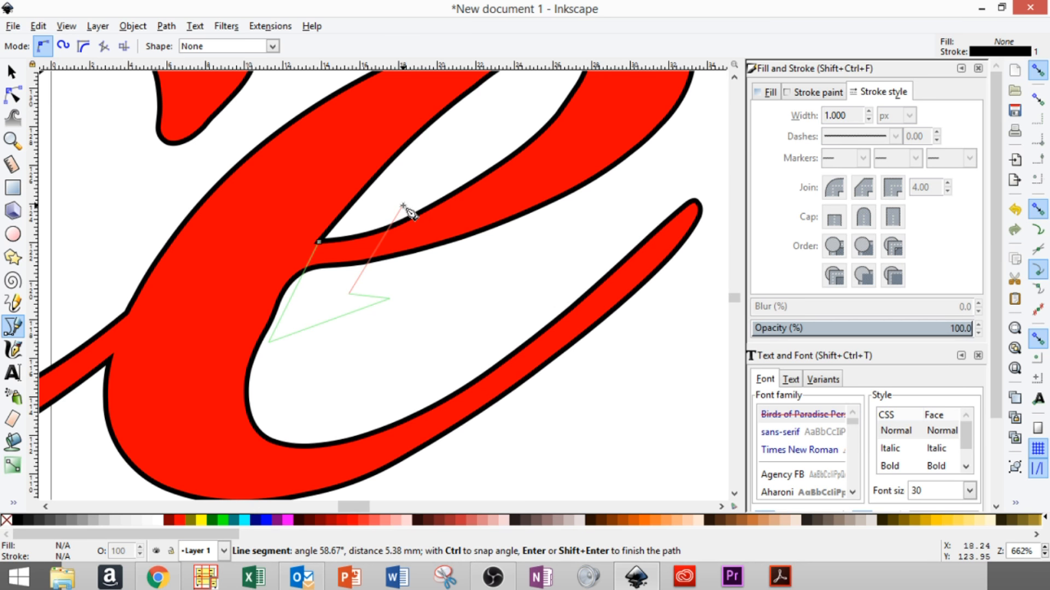
left_click(403, 206)
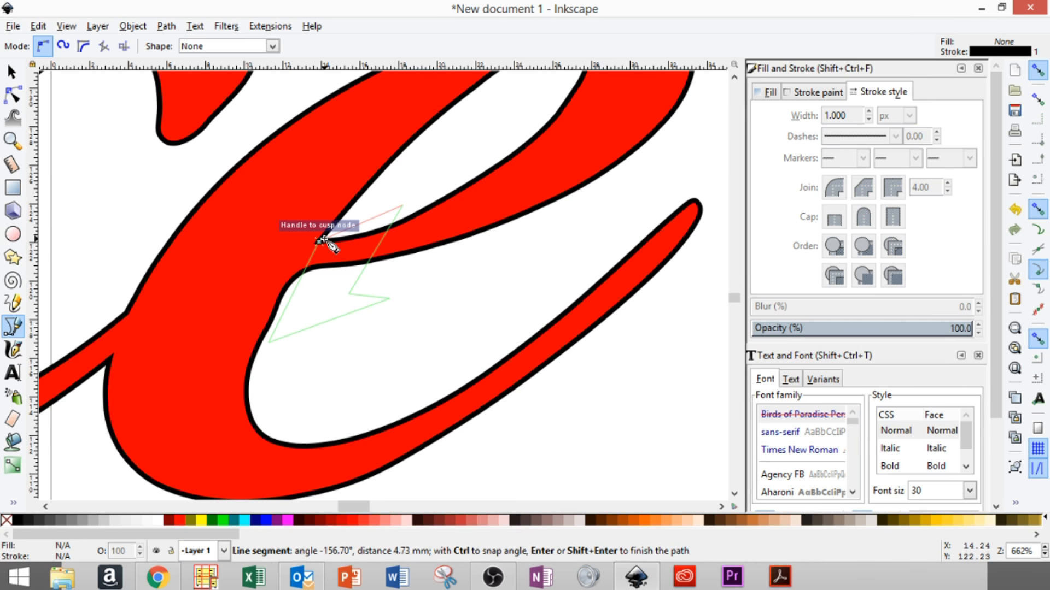
left_click(321, 240)
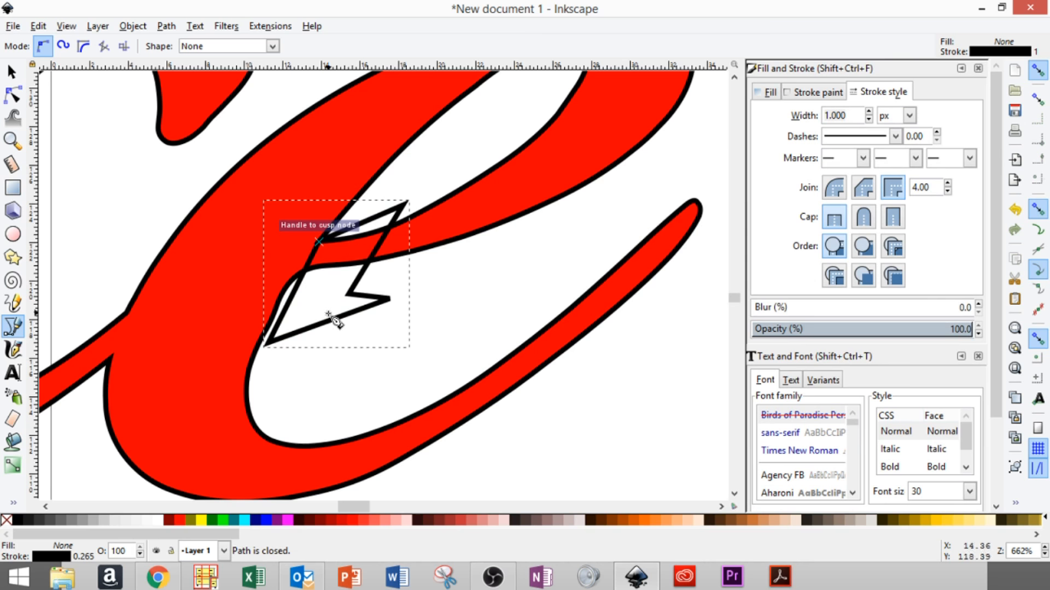
- Fill the new bridge shape lime green and zoom out to page width
left_click(225, 526)
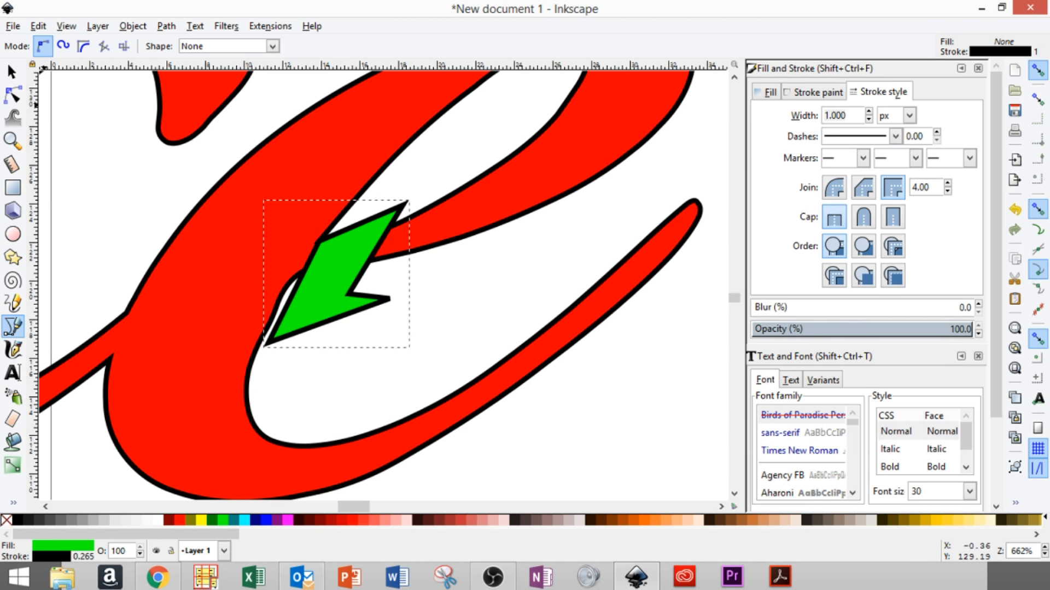
left_click(12, 72)
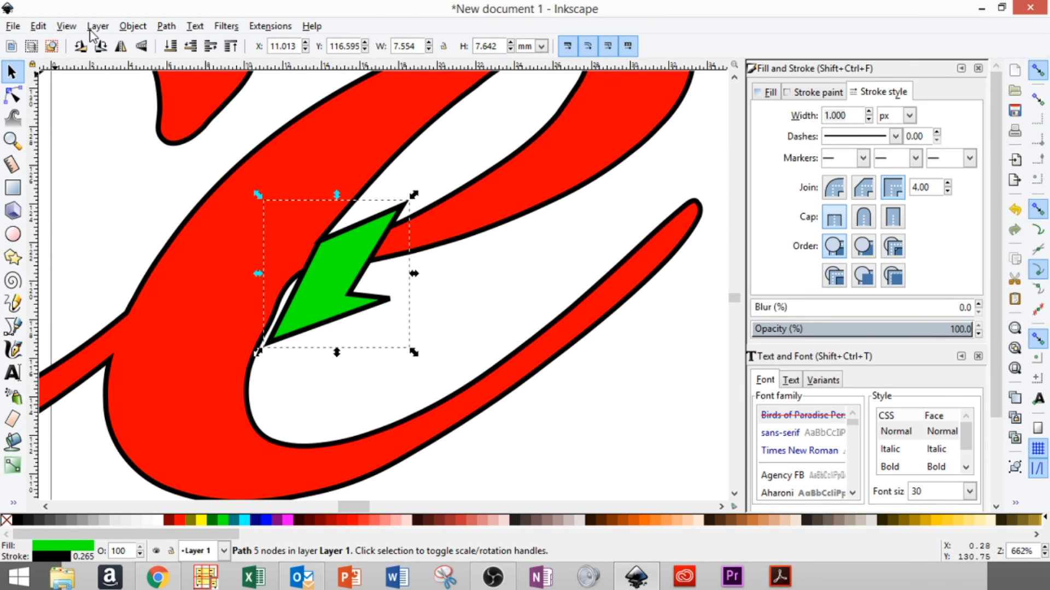
left_click(66, 27)
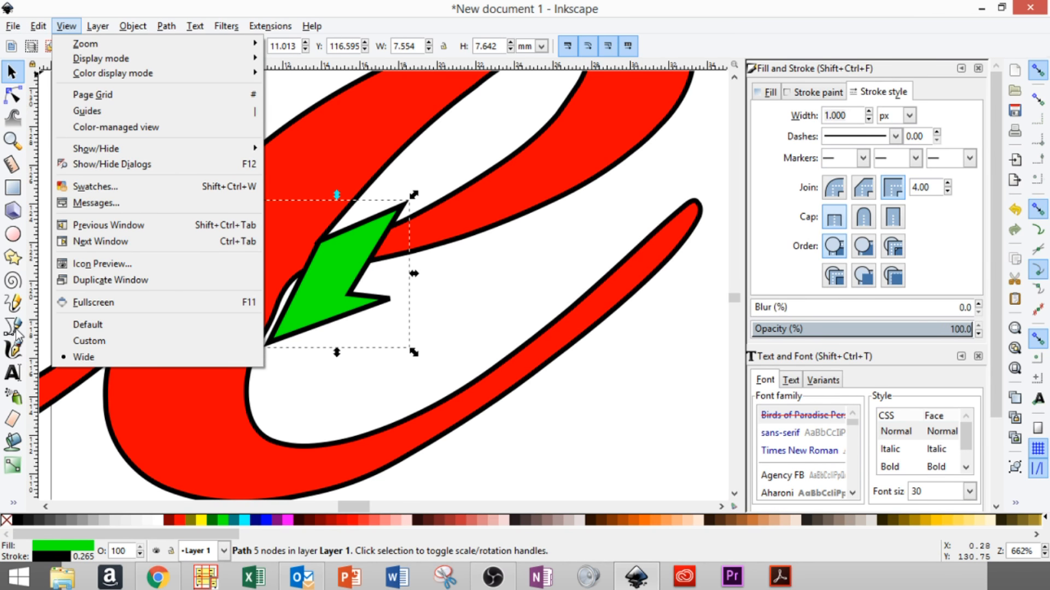
mouse_move(162, 47)
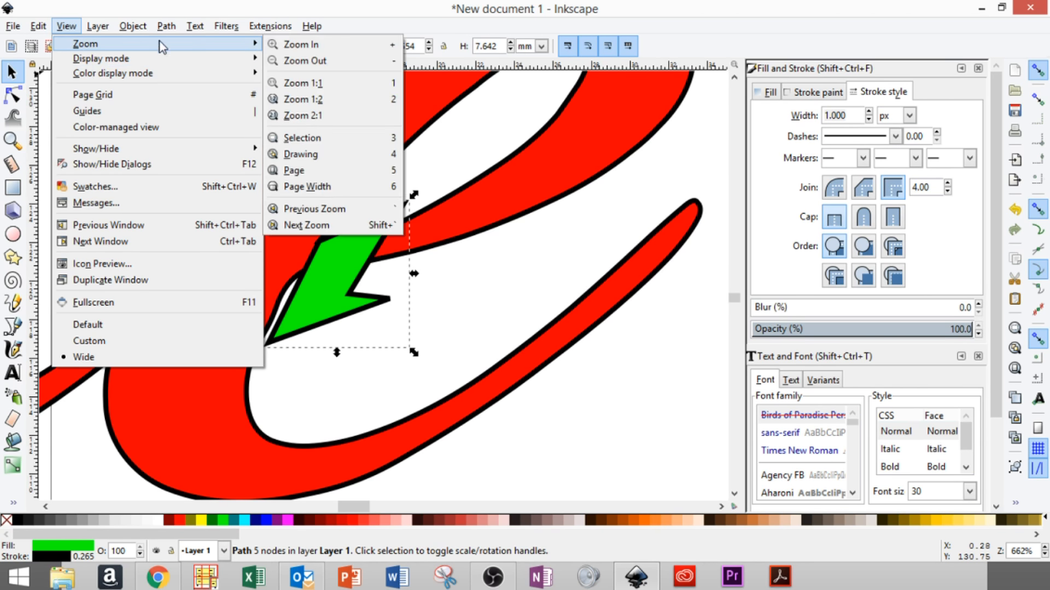
left_click(298, 186)
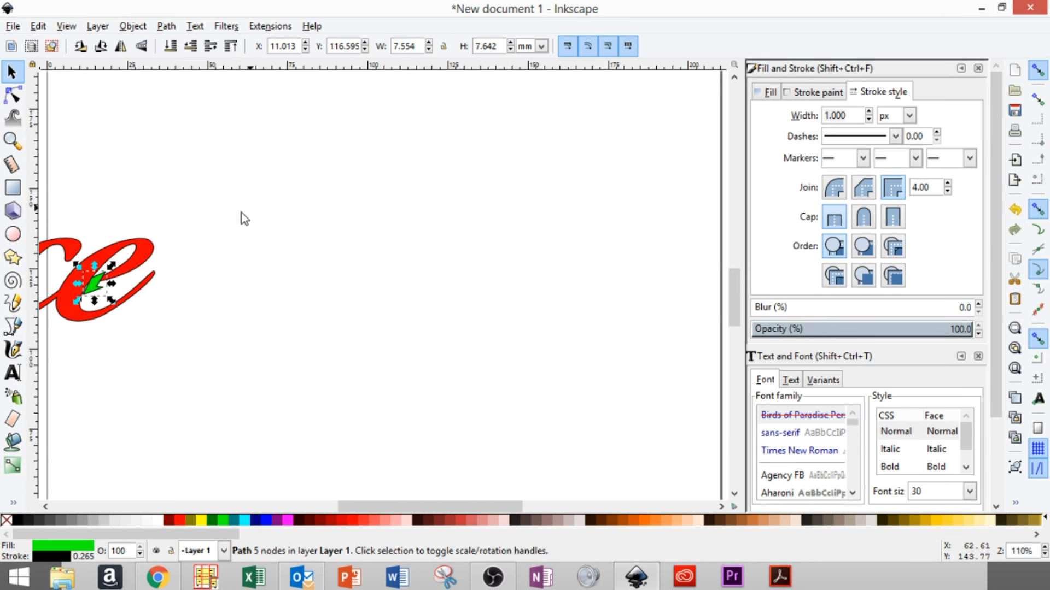
- Zoom to fit the drawing and click empty canvas to deselect the green bridge
left_click(66, 27)
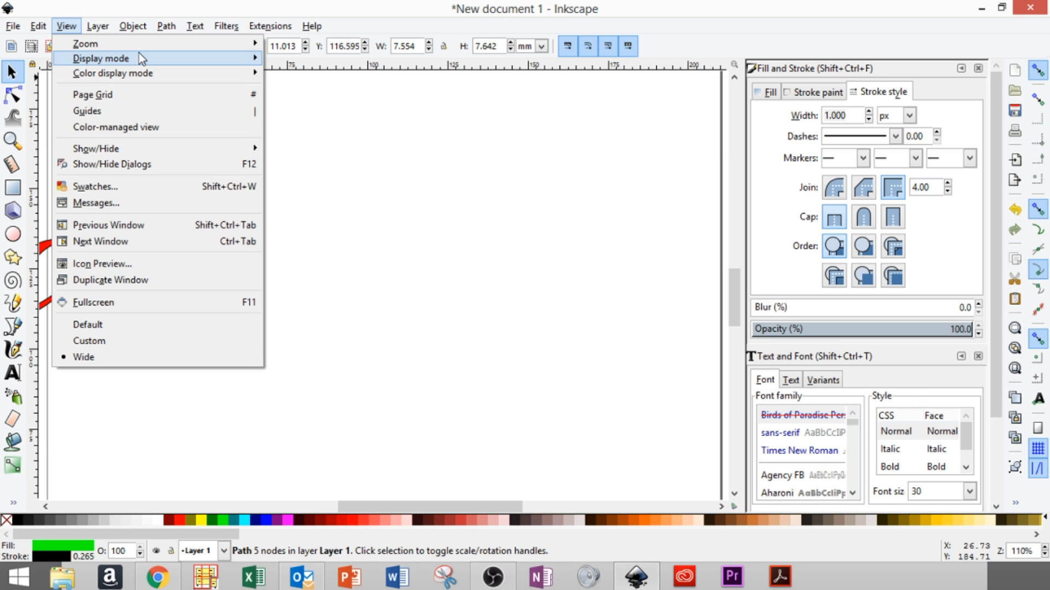
mouse_move(191, 42)
left_click(311, 155)
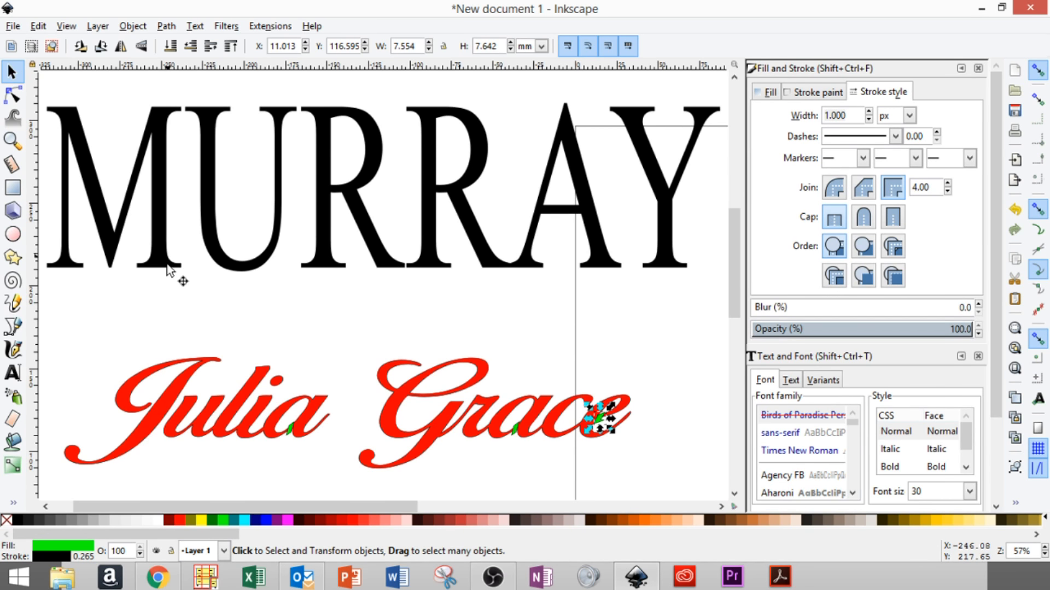
left_click(634, 449)
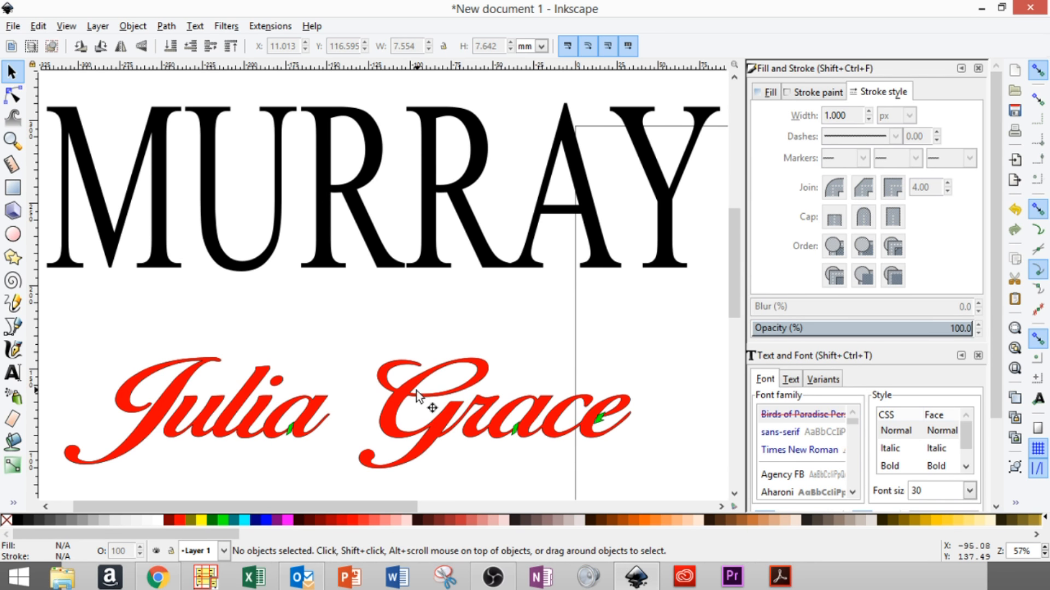
left_click(12, 140)
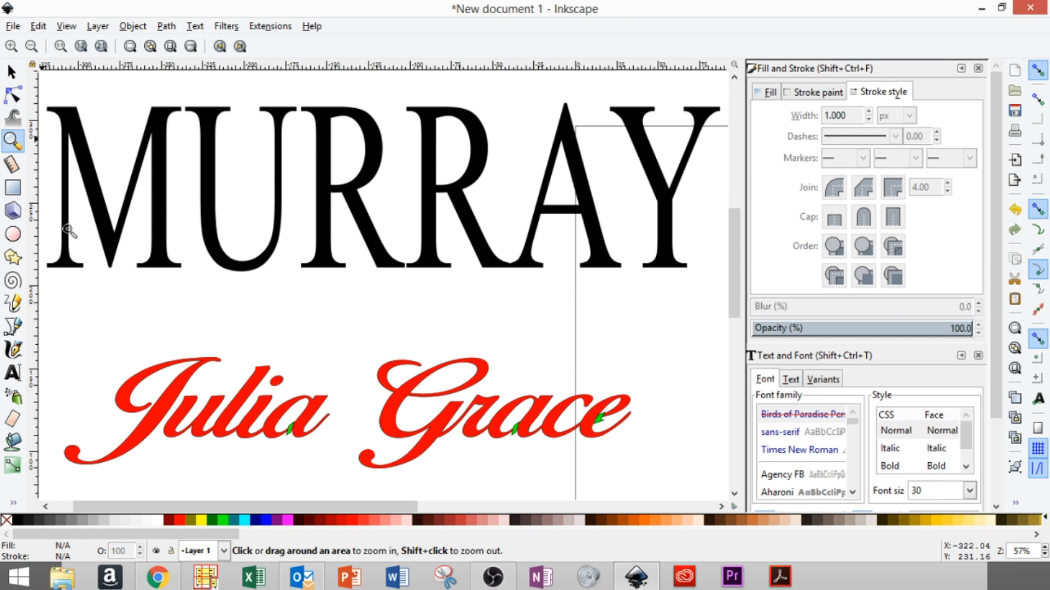
left_click_drag(381, 378, 440, 416)
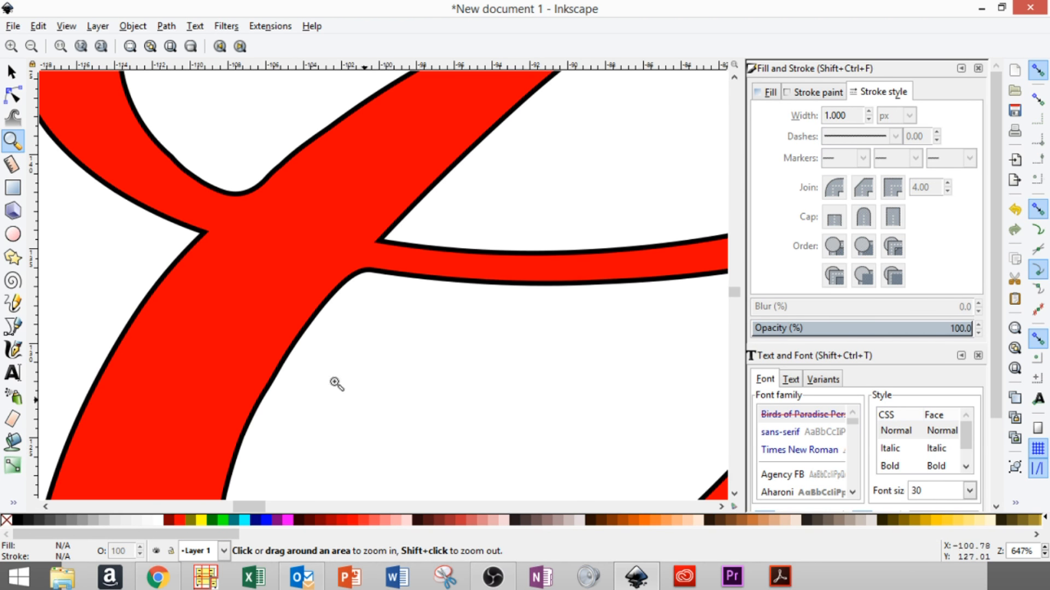
left_click(12, 327)
left_click(205, 233)
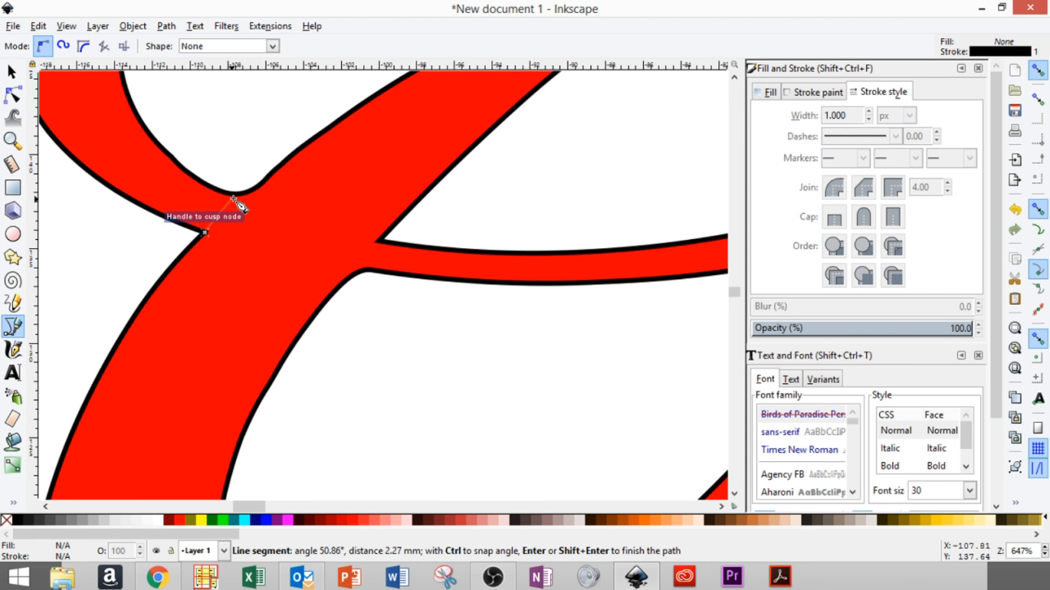
left_click(248, 190)
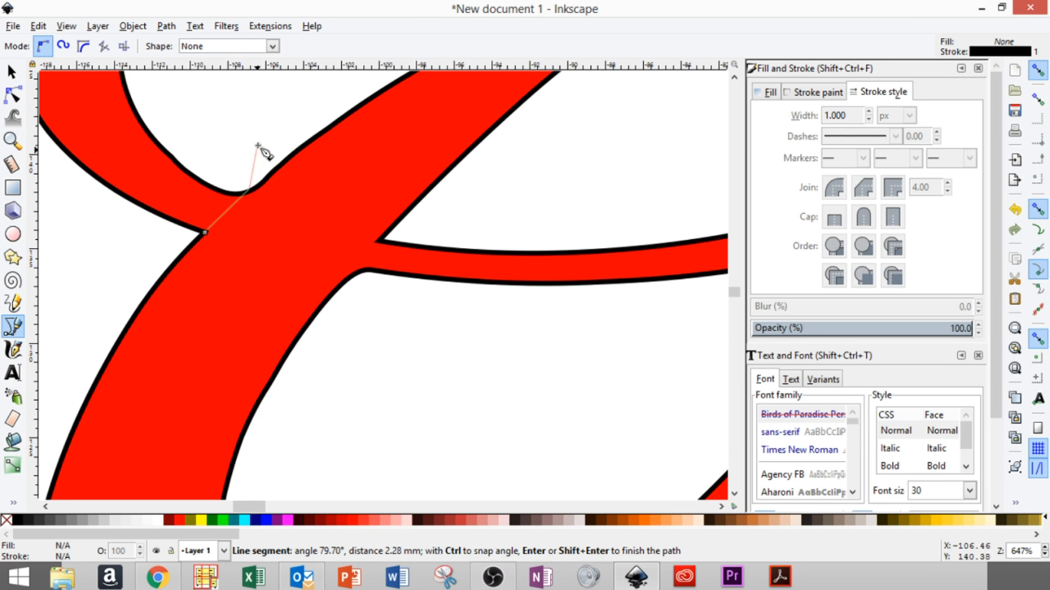
left_click(210, 144)
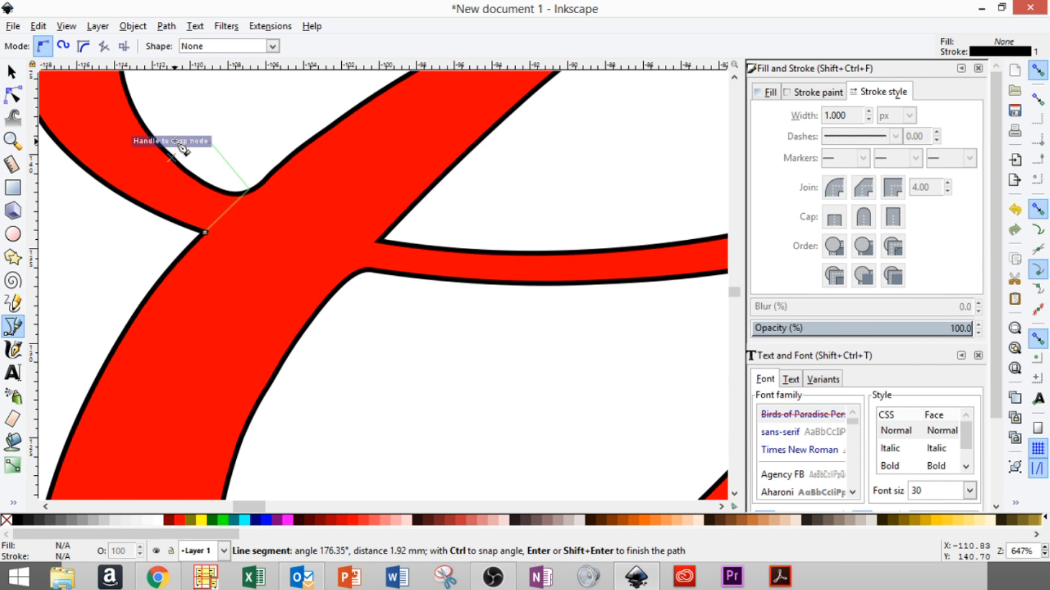
left_click(173, 154)
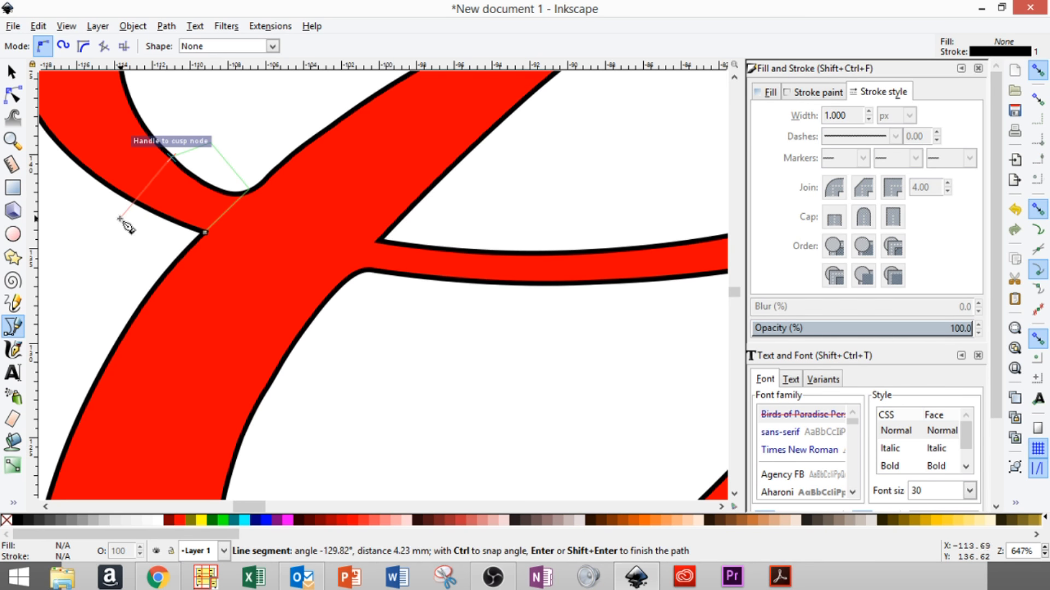
left_click(108, 222)
left_click(146, 261)
left_click(202, 231)
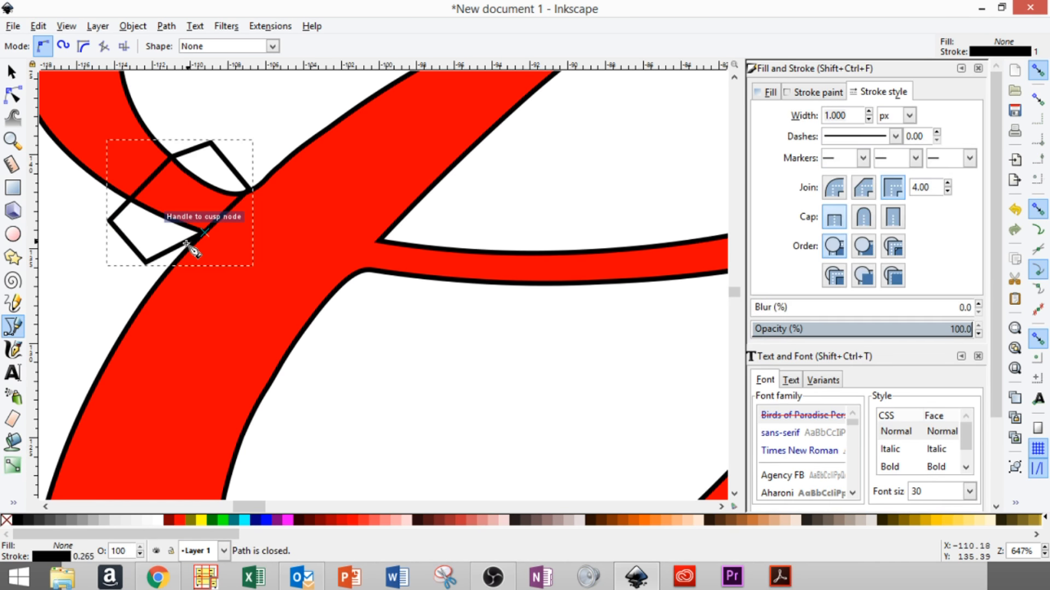
left_click(224, 520)
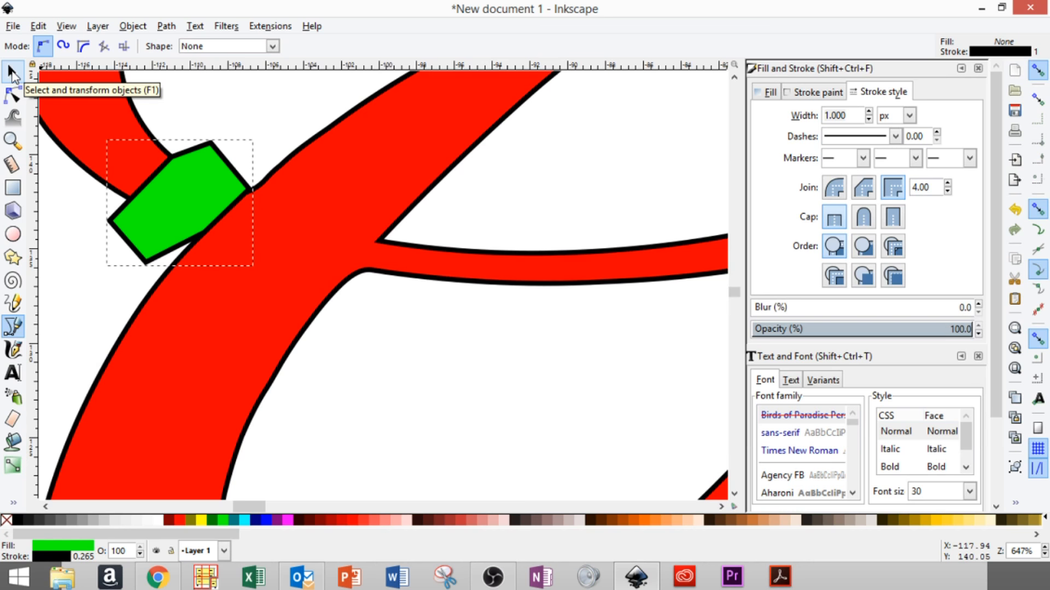
- Draw a second lime-green bridge over the G's other stroke junction, then fit the drawing
left_click(12, 74)
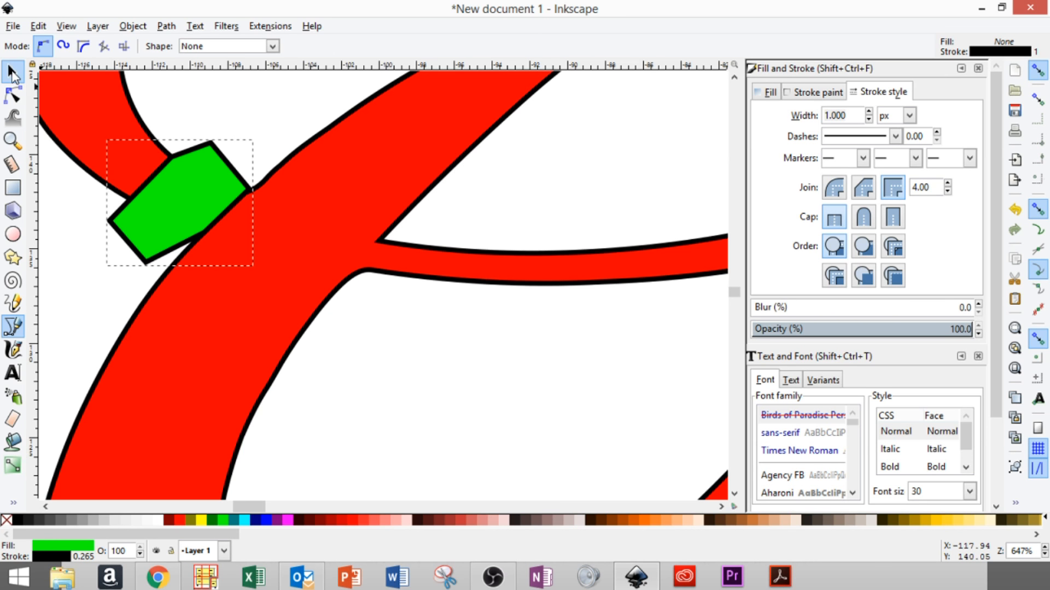
left_click(15, 330)
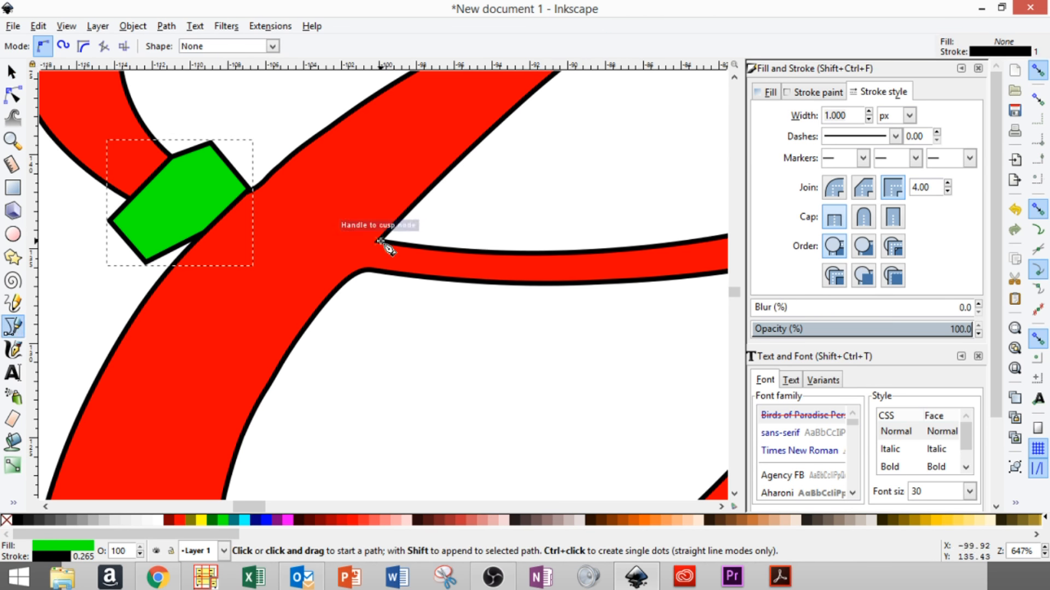
left_click(380, 241)
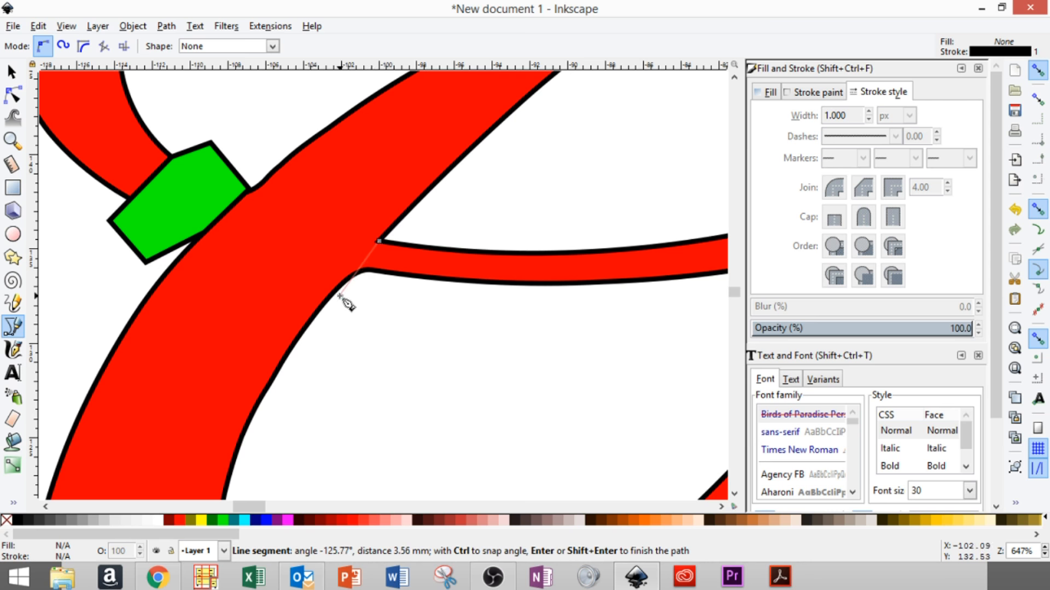
left_click(340, 295)
left_click(359, 348)
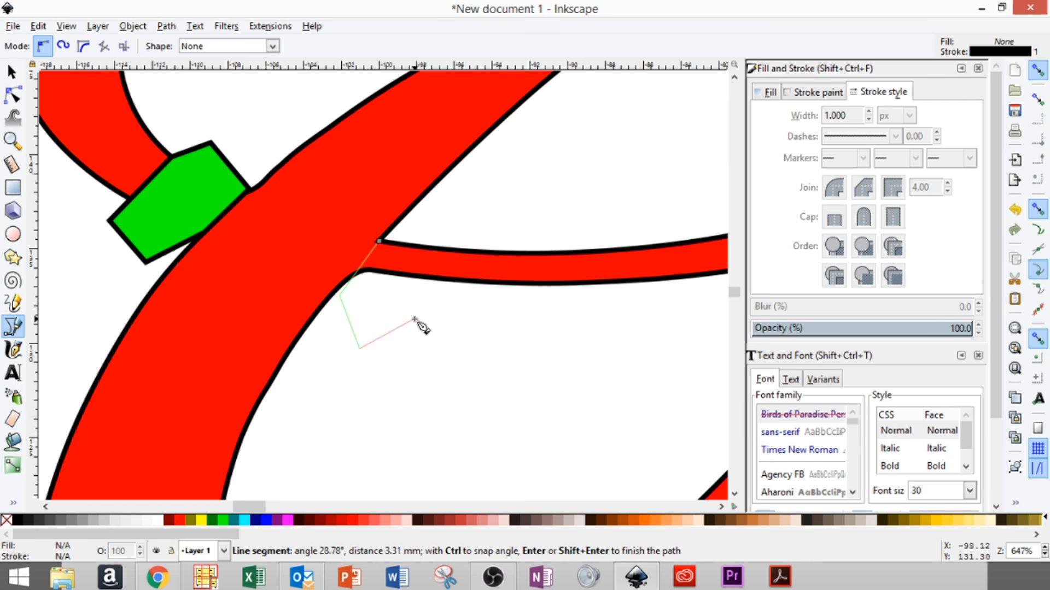
left_click(421, 317)
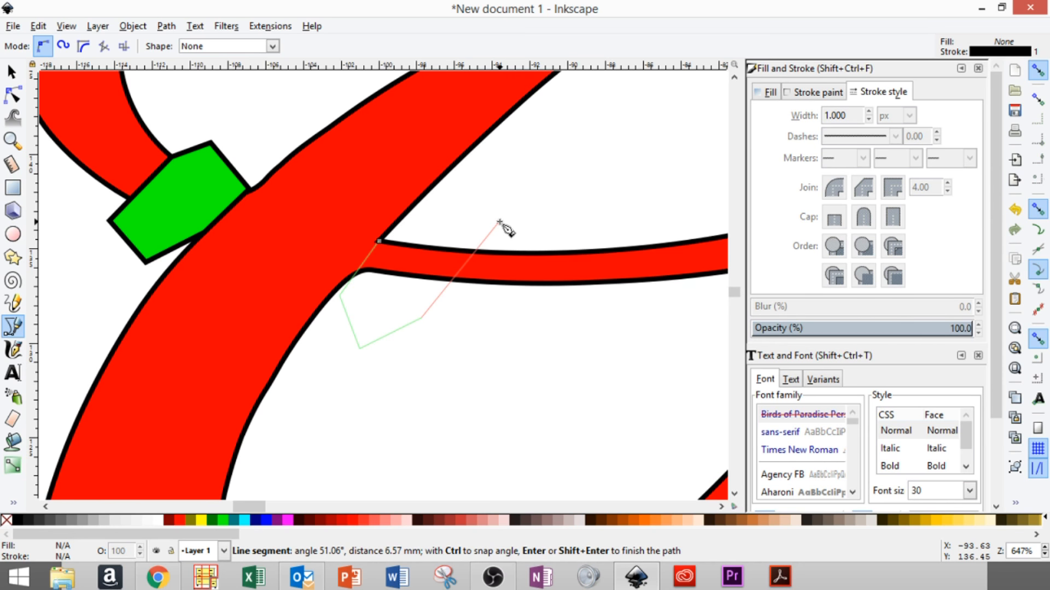
left_click(498, 221)
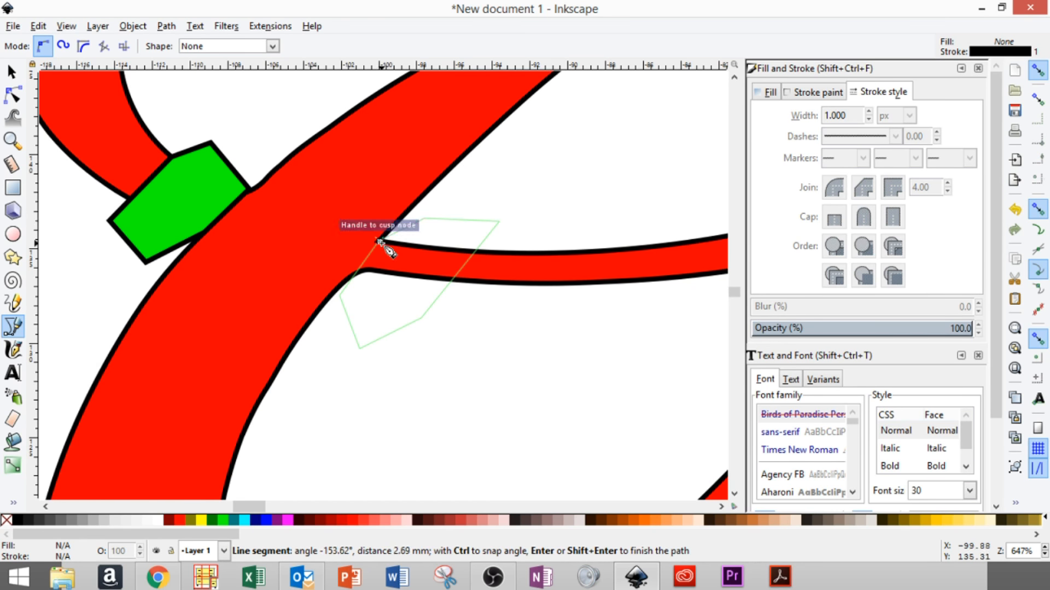
left_click(379, 240)
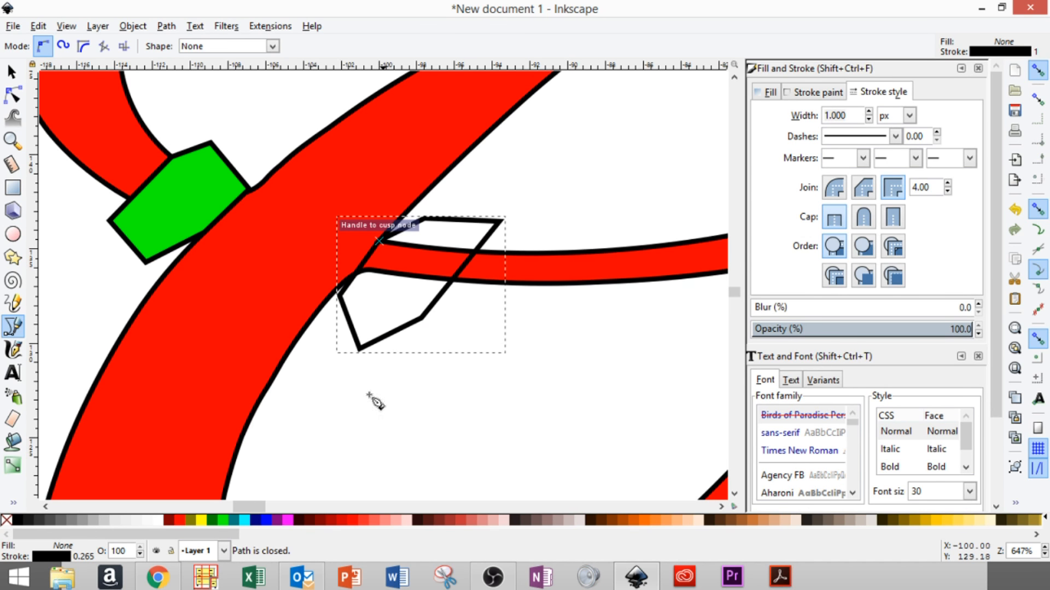
left_click(221, 520)
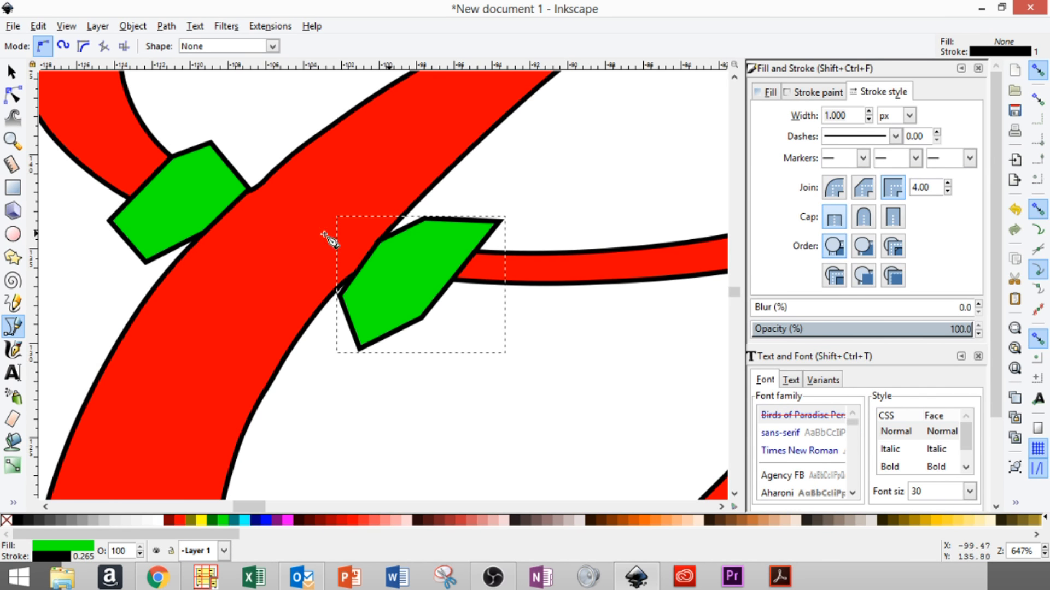
left_click(66, 26)
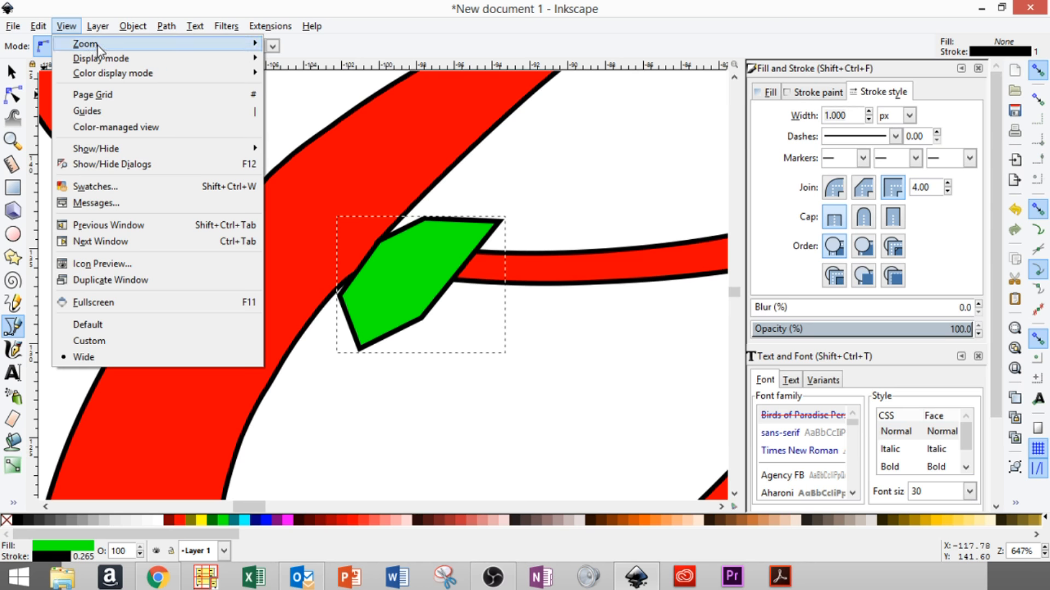
mouse_move(98, 49)
left_click(300, 169)
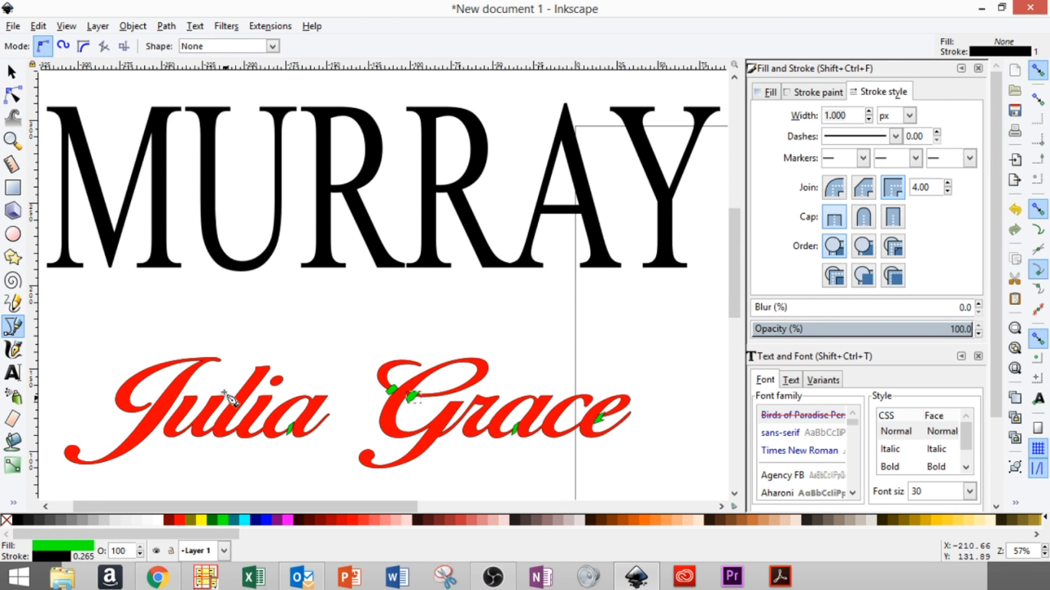
left_click(12, 75)
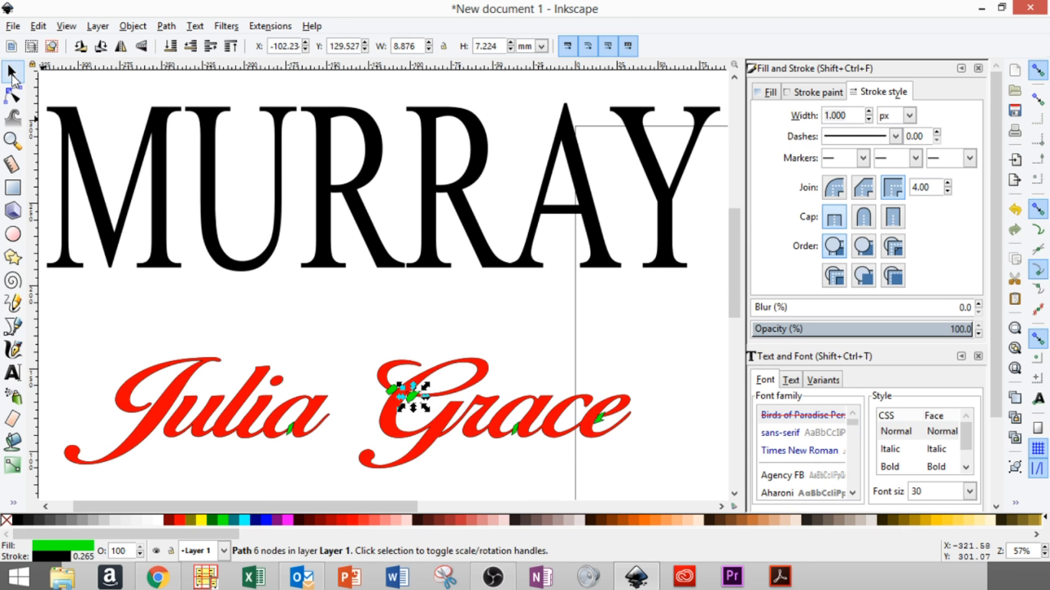
left_click(346, 359)
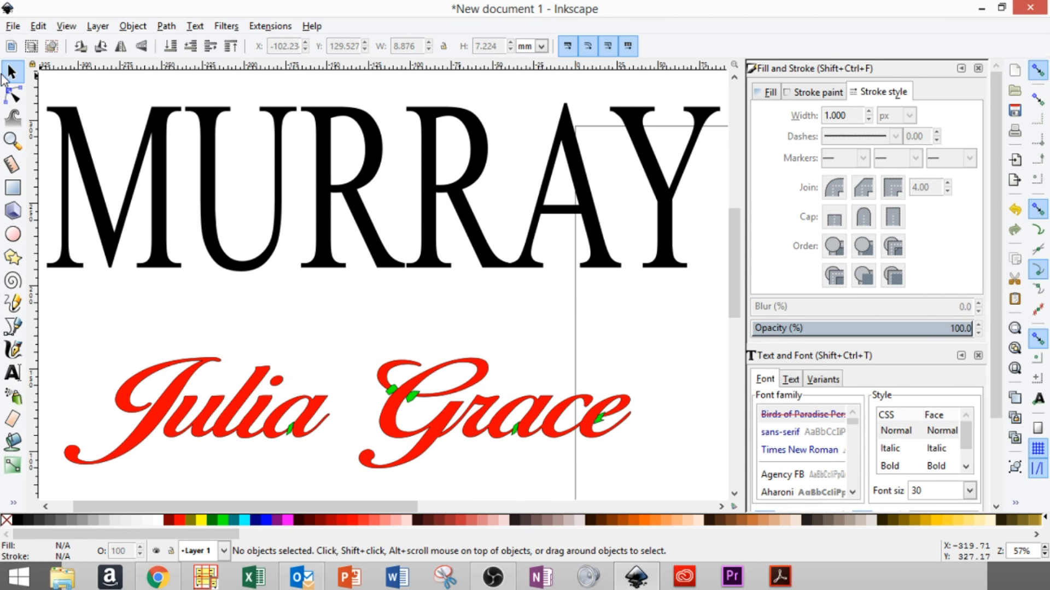
left_click(290, 428)
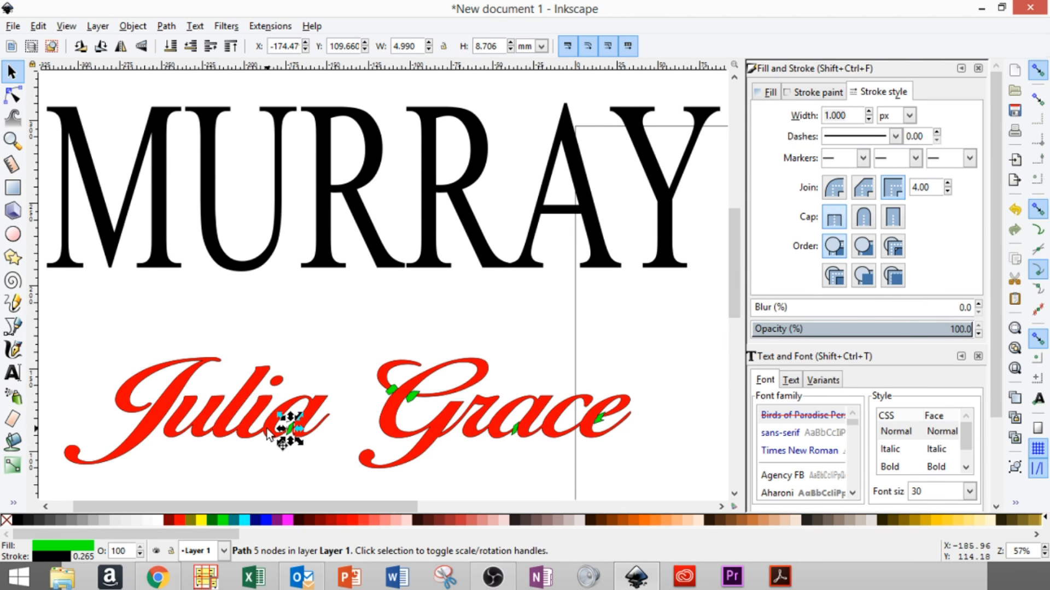
key("shift")
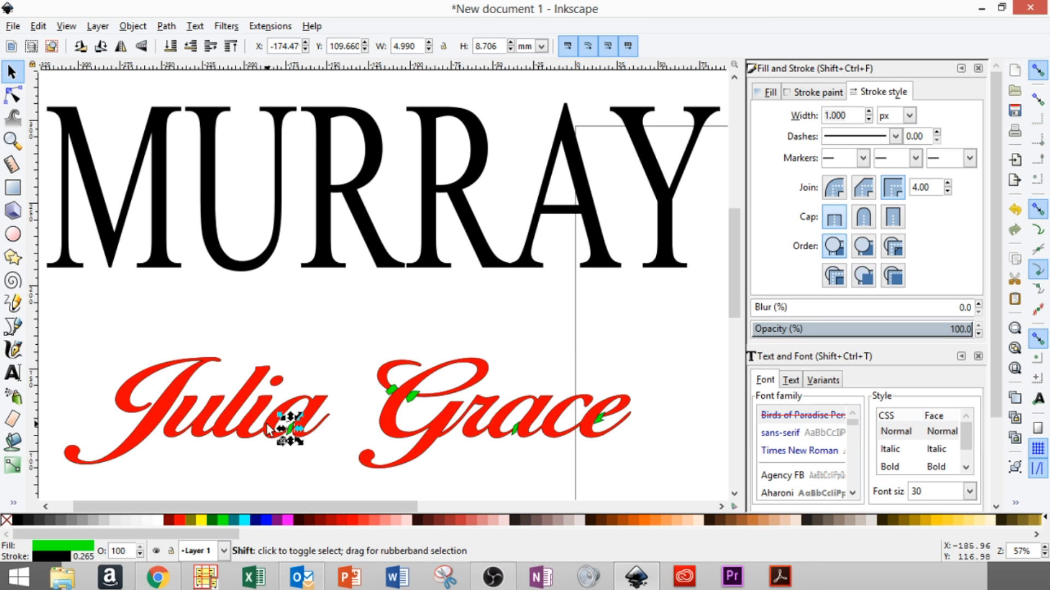
left_click(267, 424, "shift")
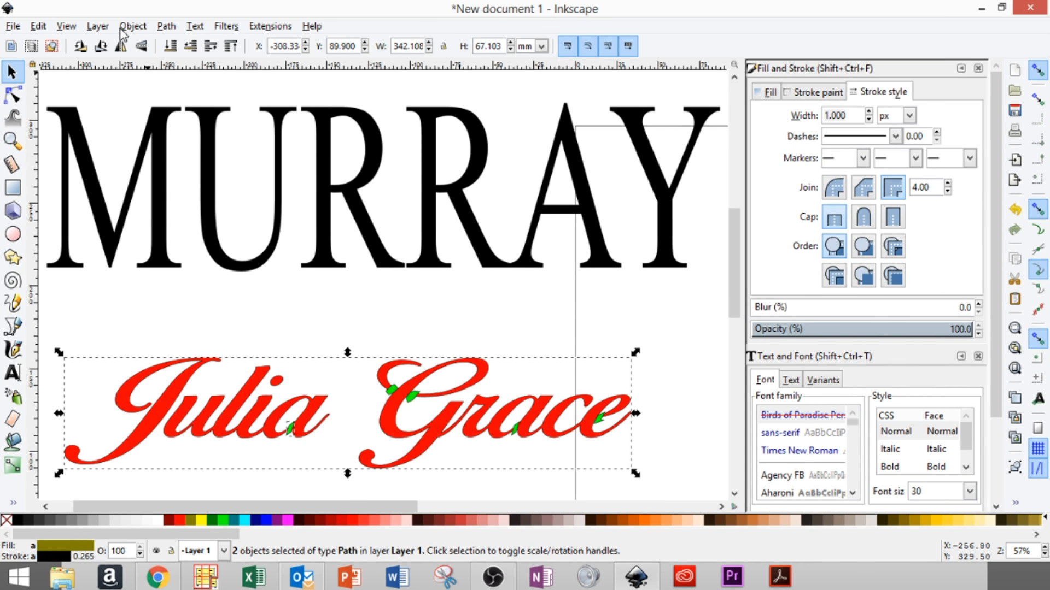
left_click(166, 26)
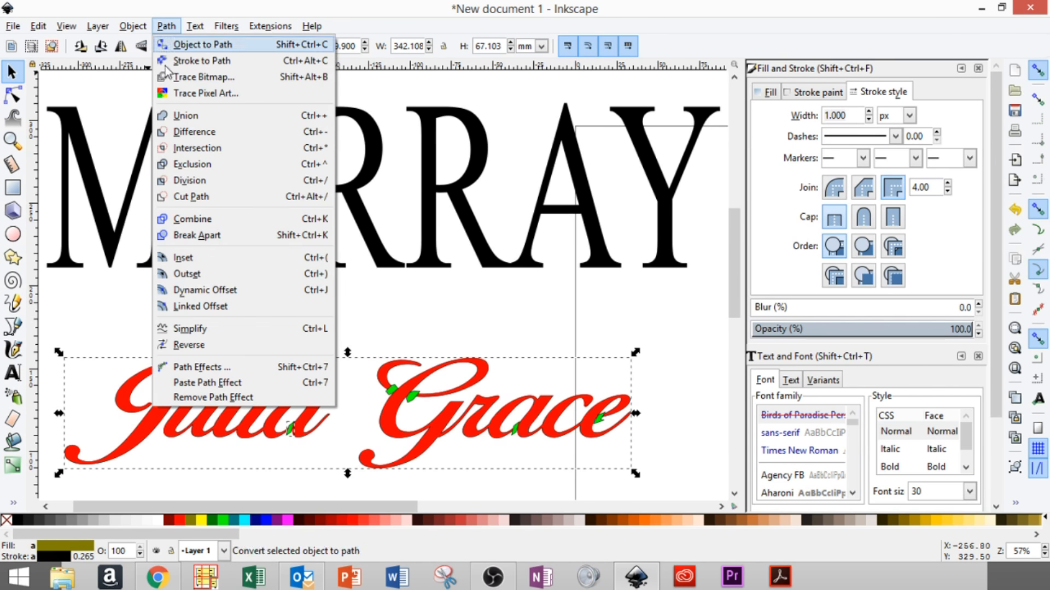
left_click(181, 132)
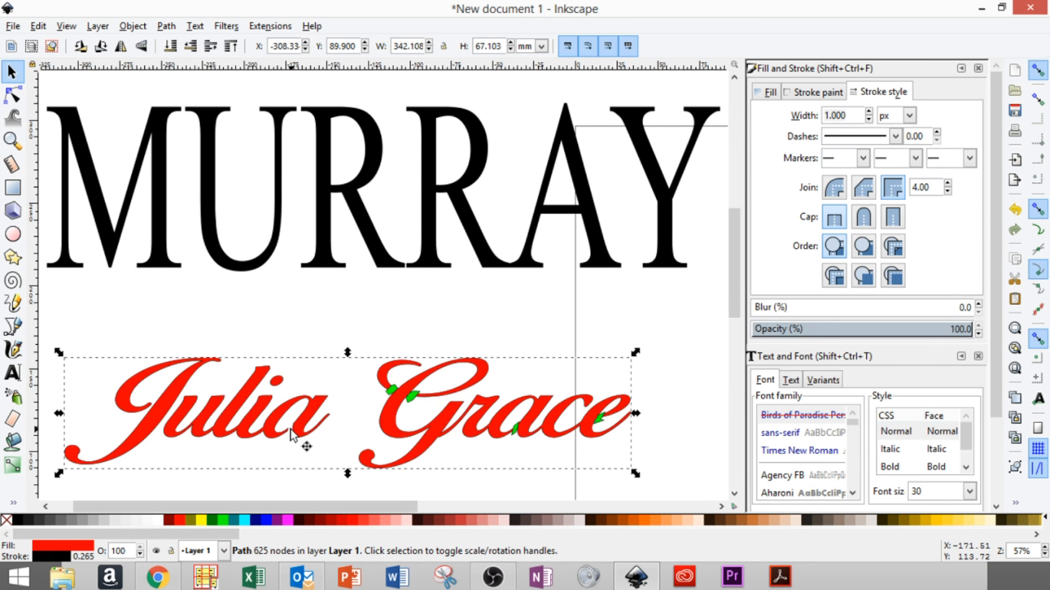
- Apply Path > Difference with the red lettering to both green patches on the G
left_click(390, 389)
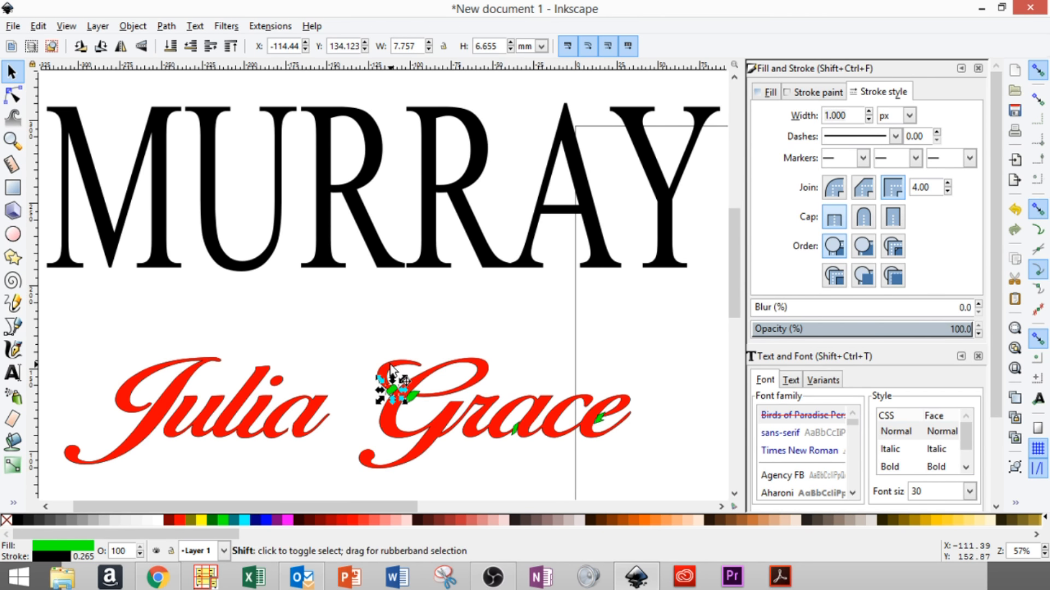
left_click(391, 366, "shift")
left_click(166, 25)
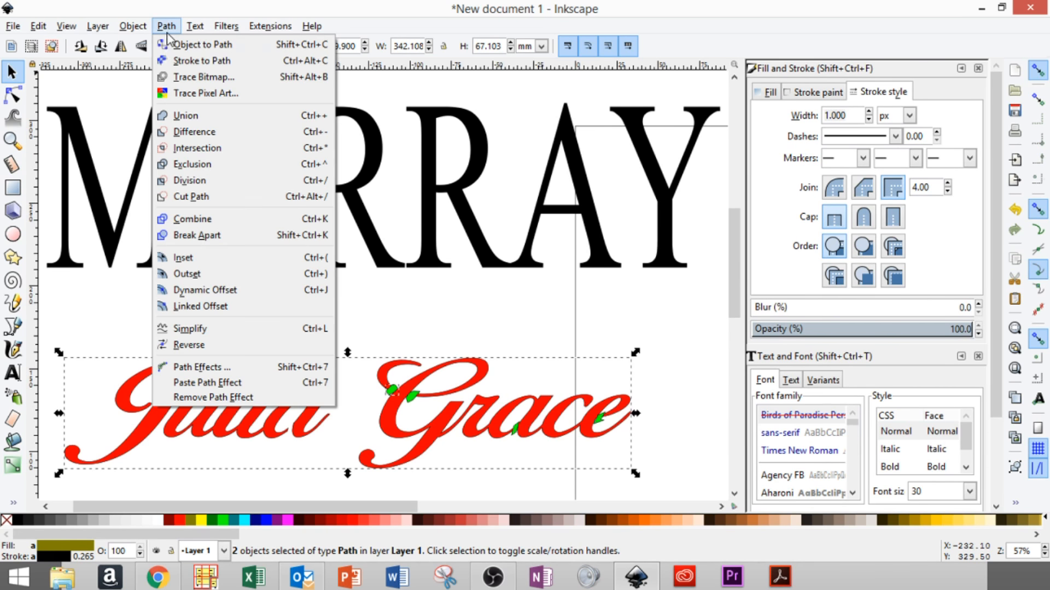
left_click(195, 133)
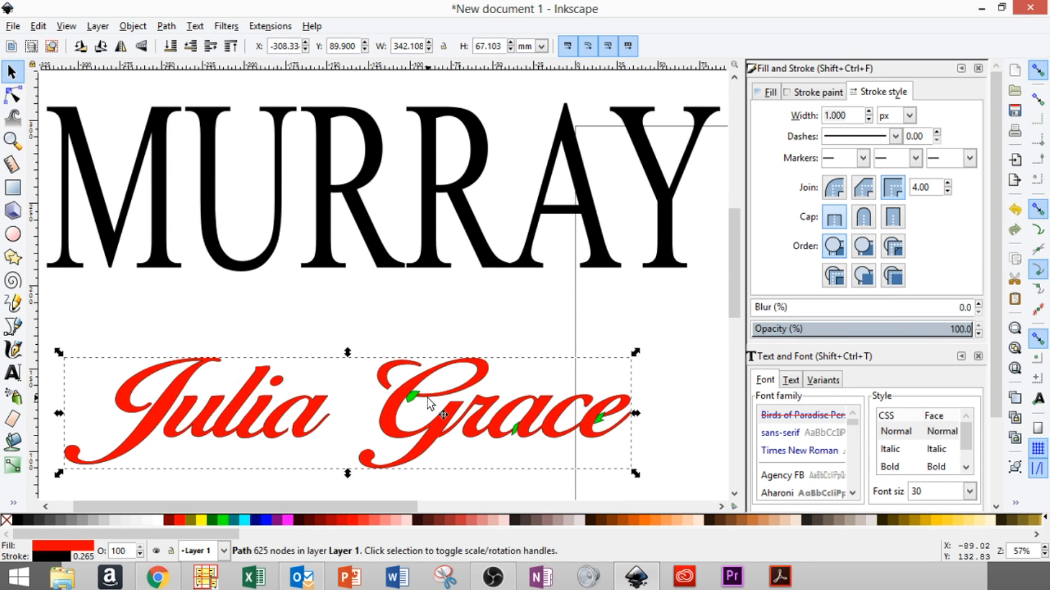
left_click(411, 395)
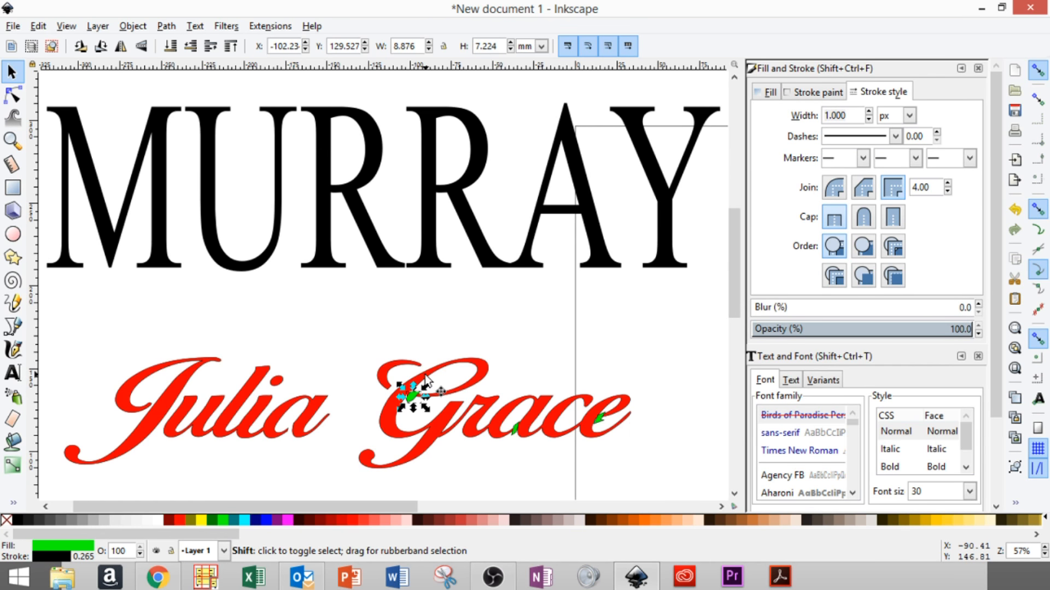
left_click(426, 378, "shift")
left_click(167, 26)
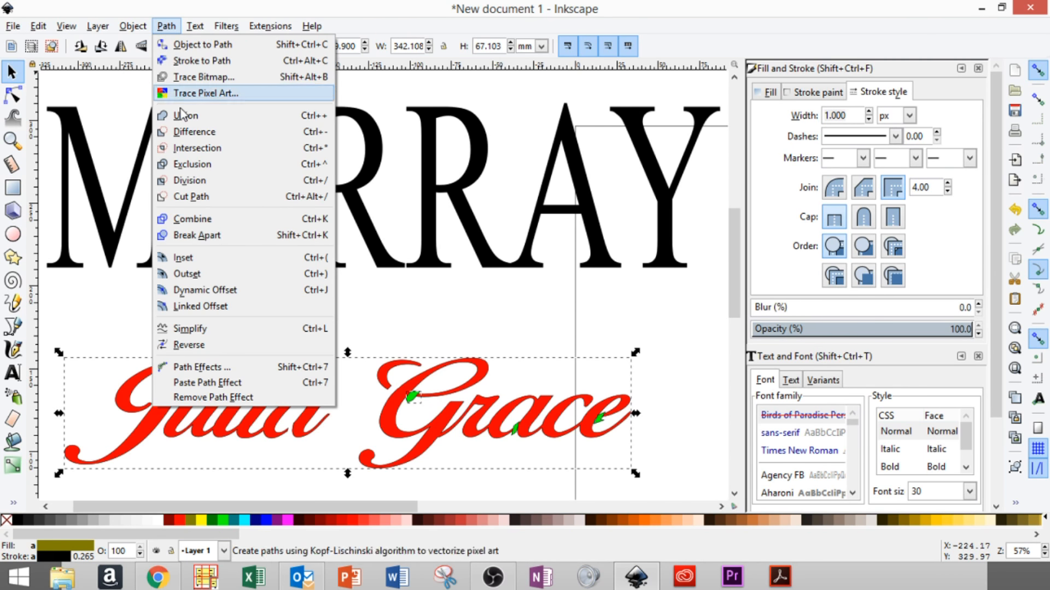
left_click(186, 132)
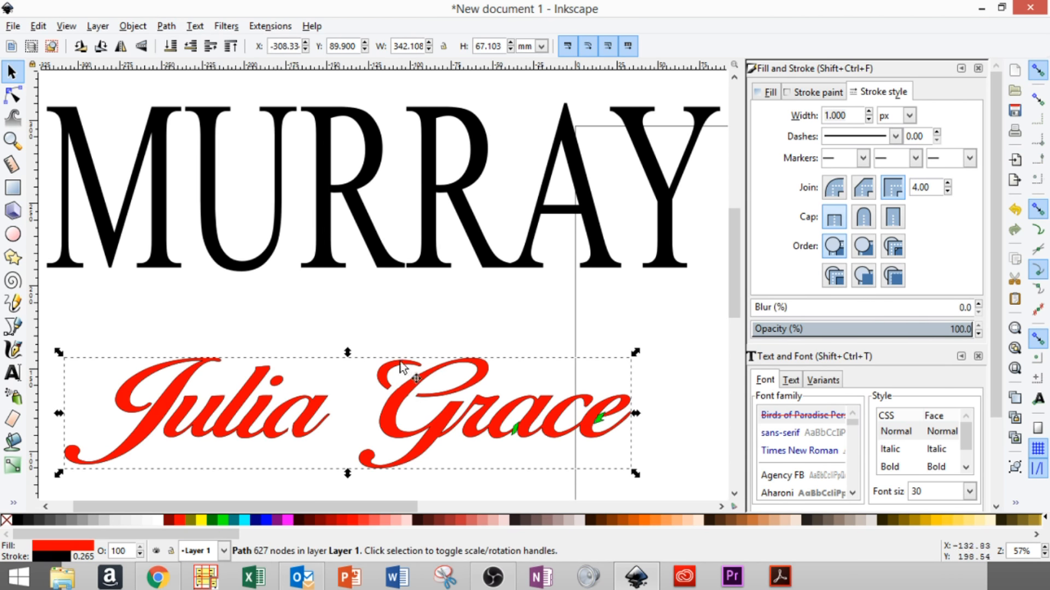
left_click(515, 428)
left_click(506, 444, "shift")
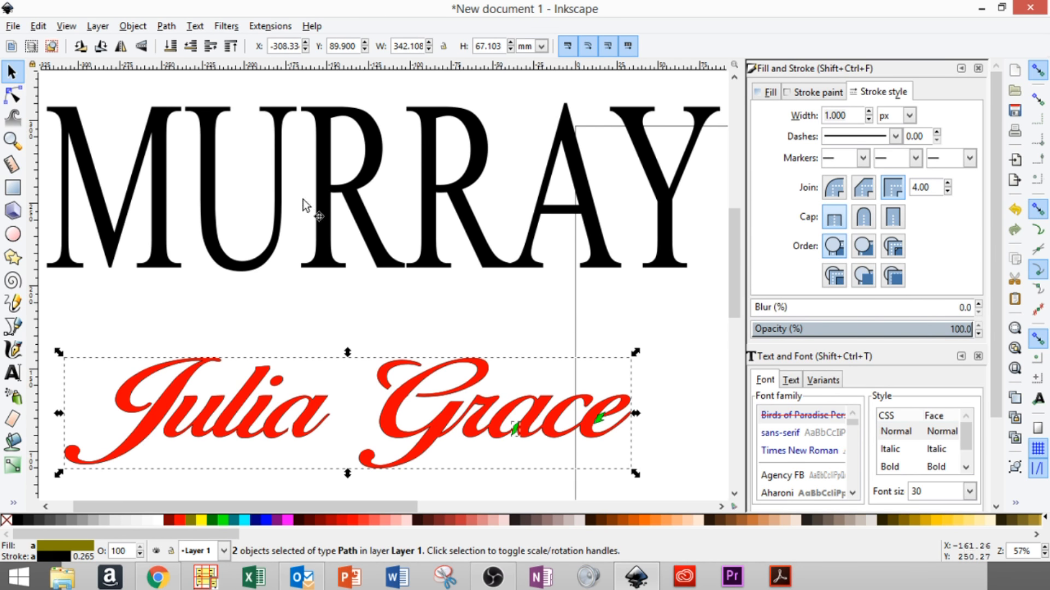
left_click(167, 25)
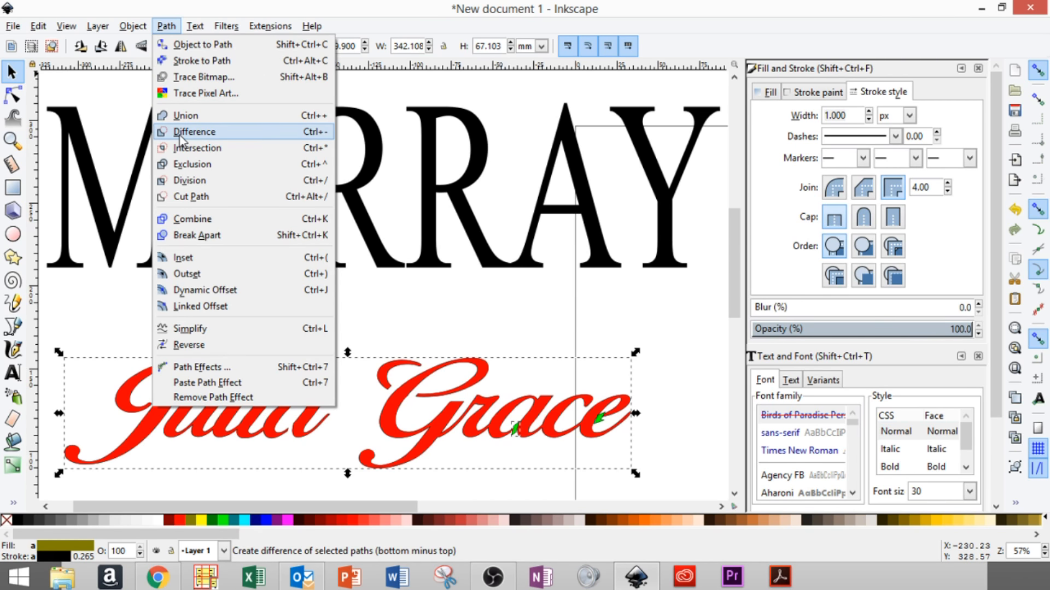
left_click(180, 133)
left_click(600, 420)
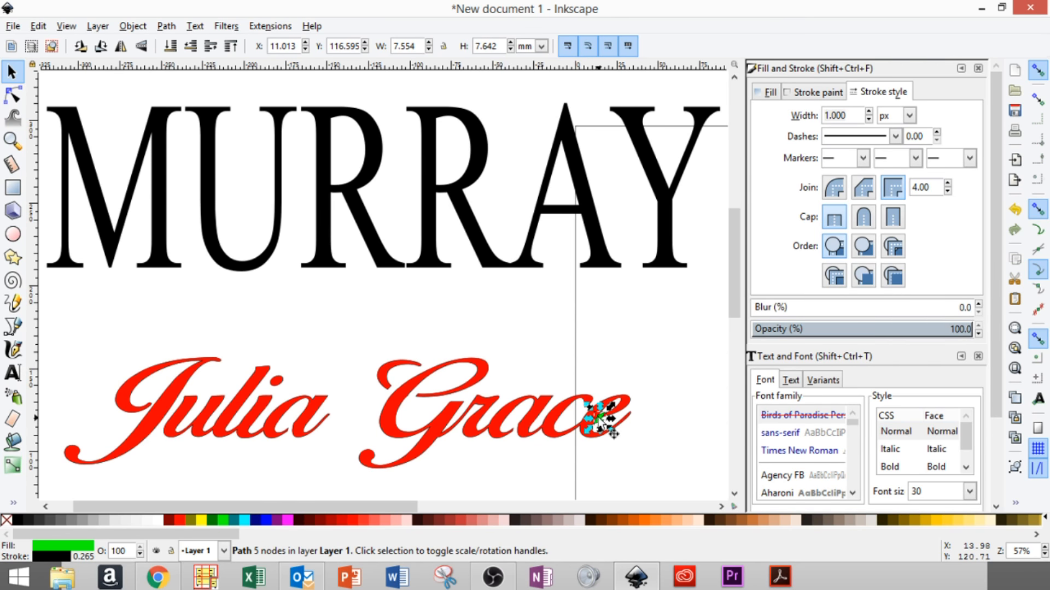
left_click(407, 392, "shift")
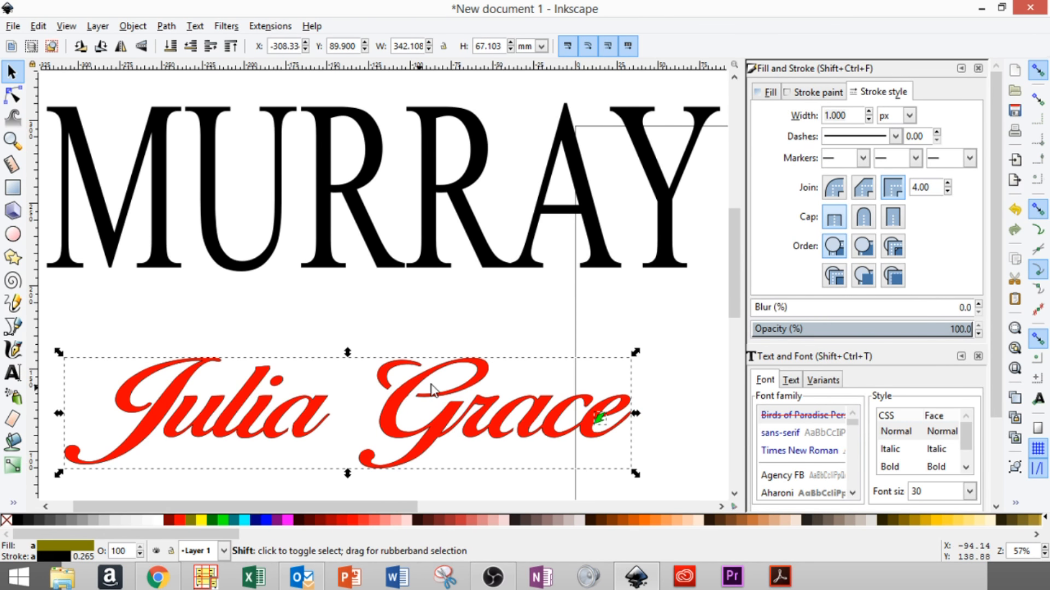
left_click(166, 26)
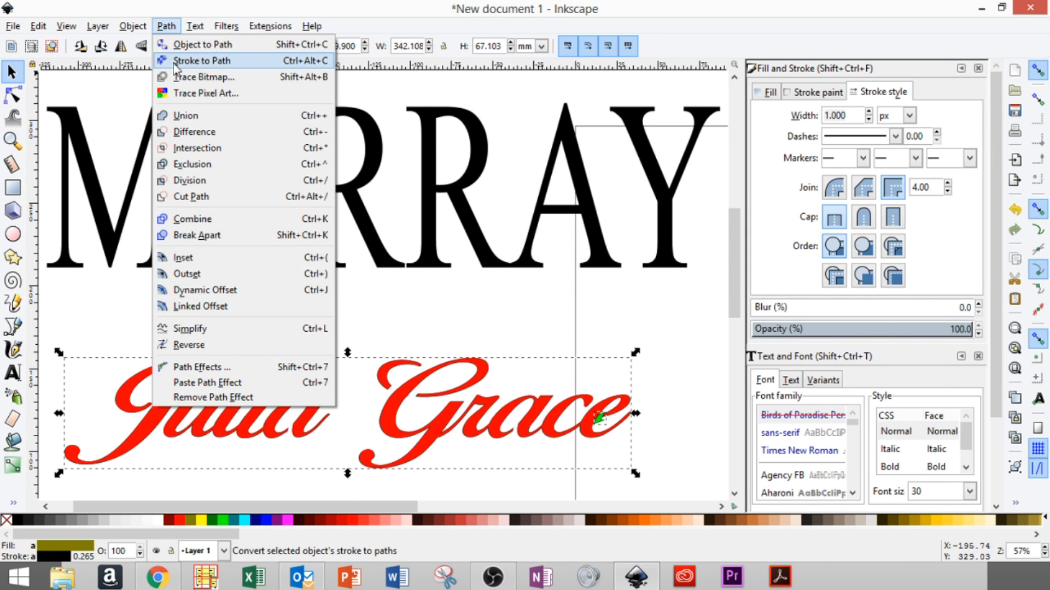
left_click(192, 133)
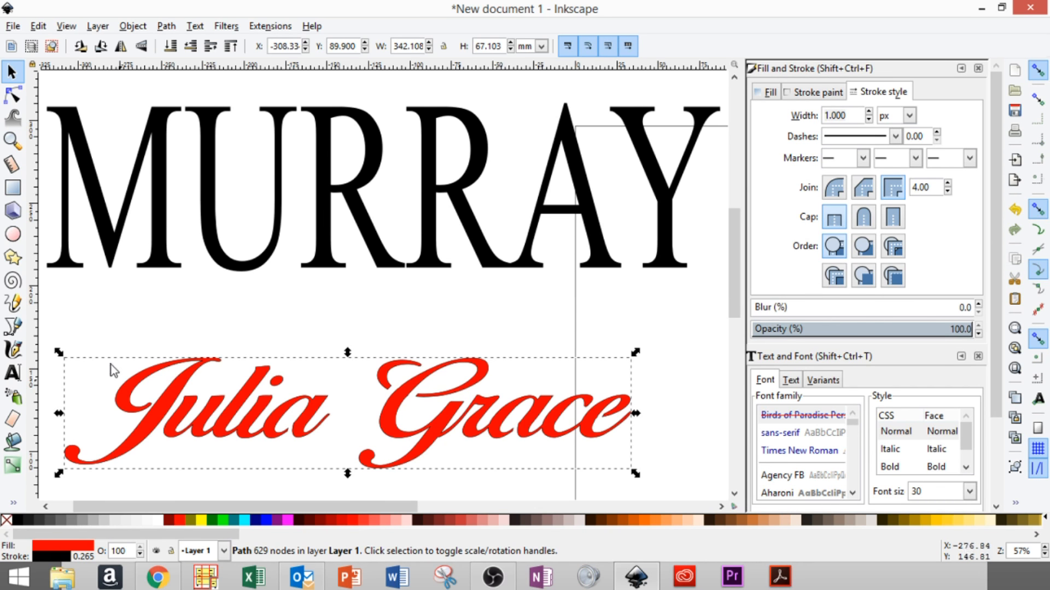
scroll(222, 333, "down", 5)
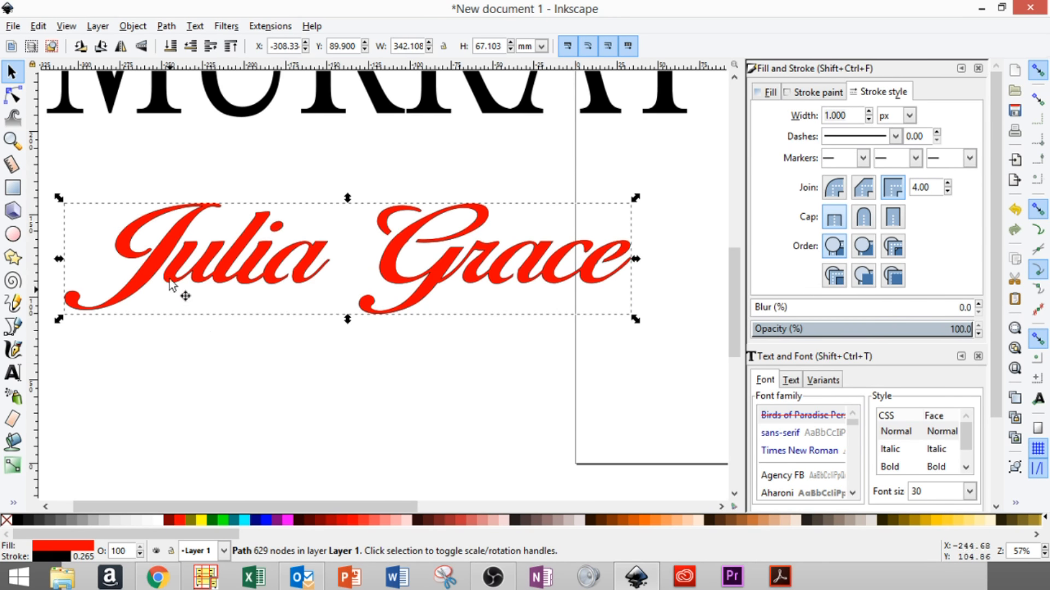
left_click(168, 250)
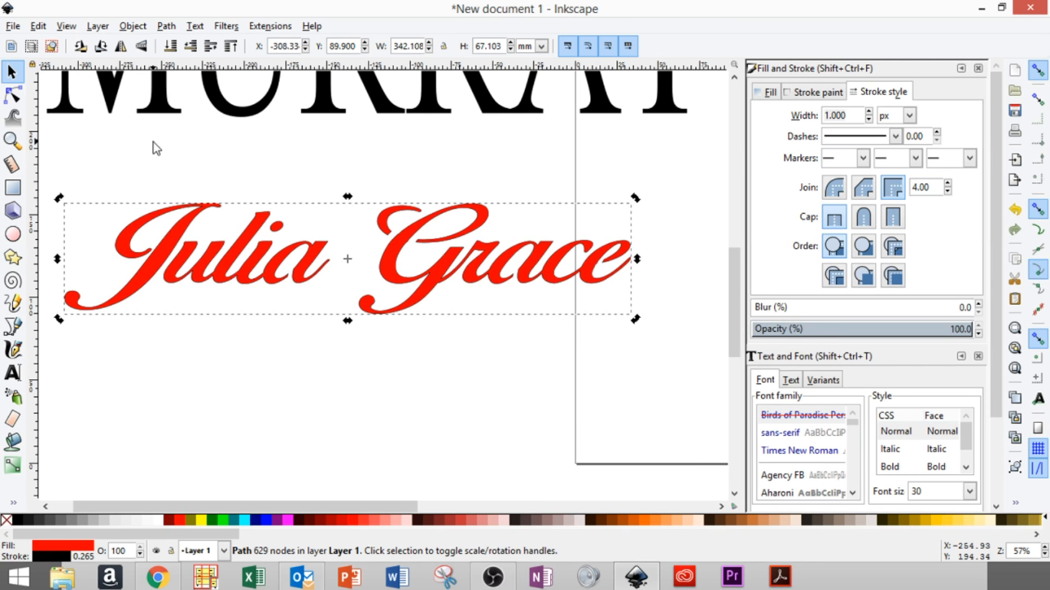
left_click(156, 148)
left_click(160, 258)
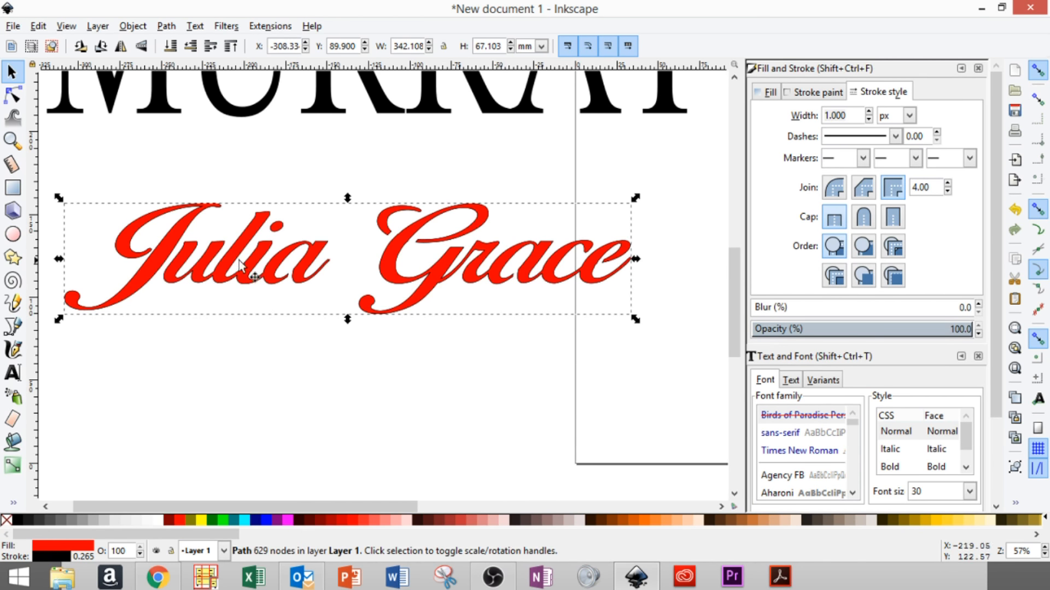
left_click_drag(314, 272, 304, 425)
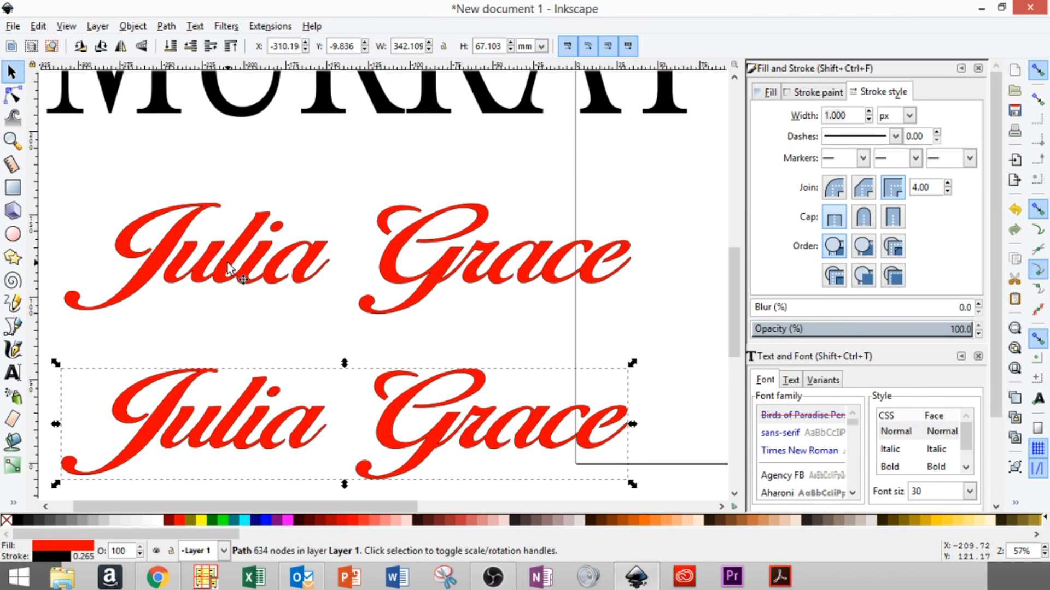
- Make the upper copy grey and apply Dynamic Offset, outset to about 12.33 pt
left_click(164, 253)
left_click(71, 521)
left_click(166, 27)
left_click(203, 290)
left_click_drag(214, 203, 213, 199)
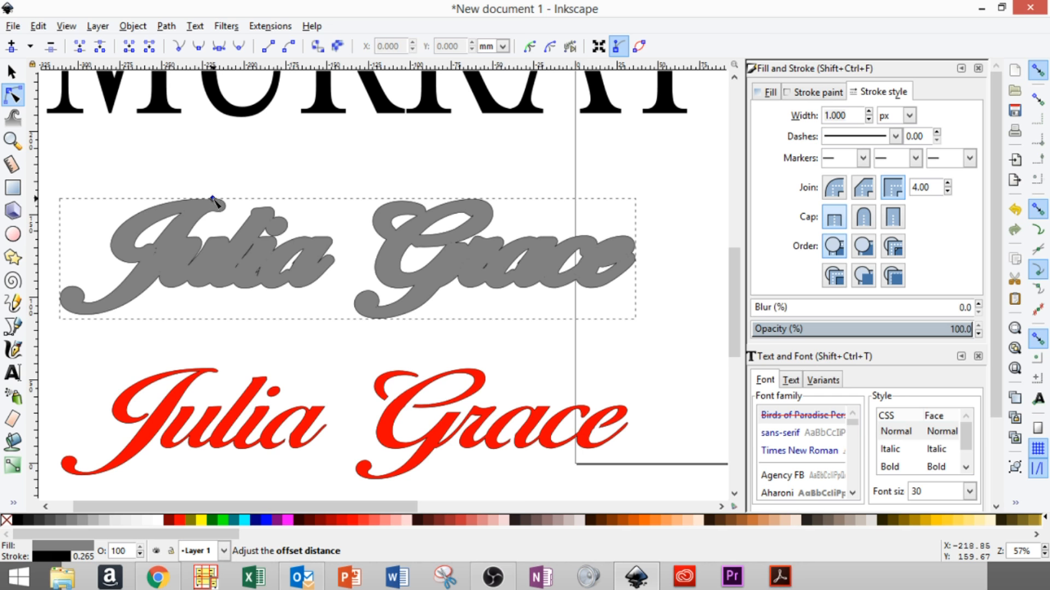
left_click_drag(214, 199, 213, 197)
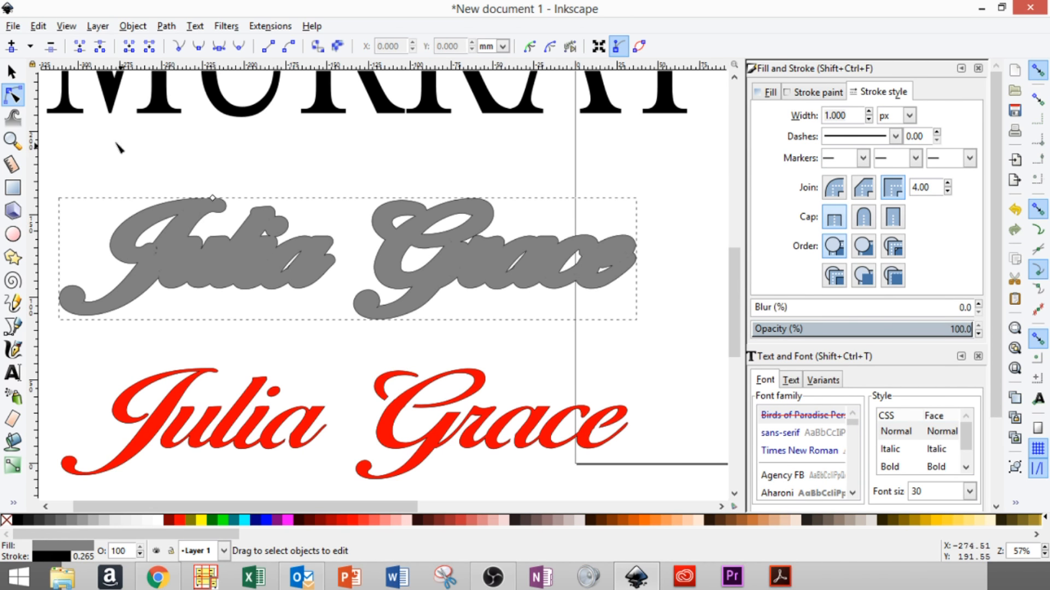
left_click(12, 76)
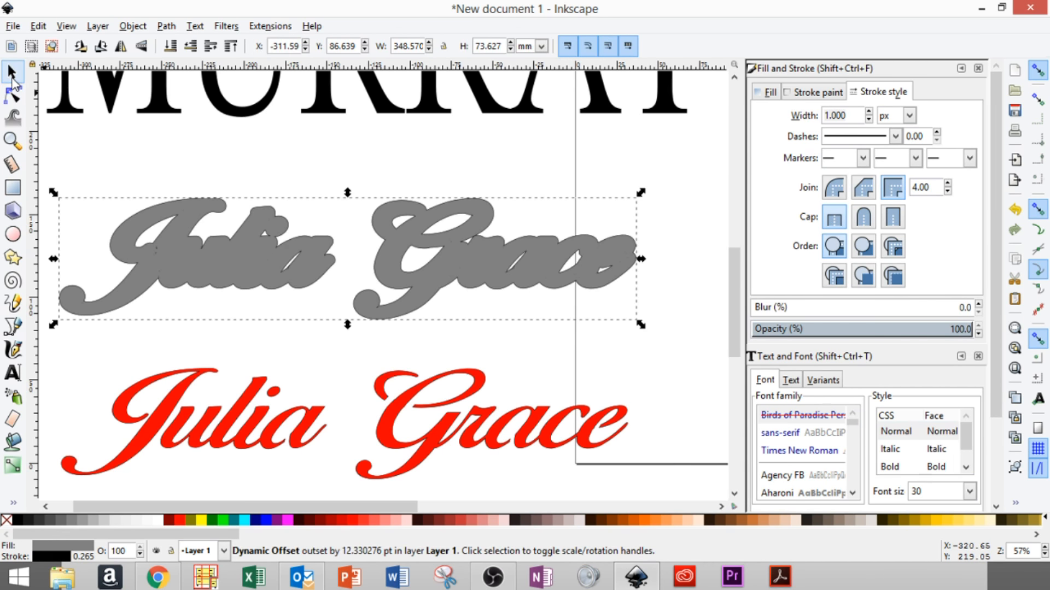
left_click(116, 167)
left_click(158, 424)
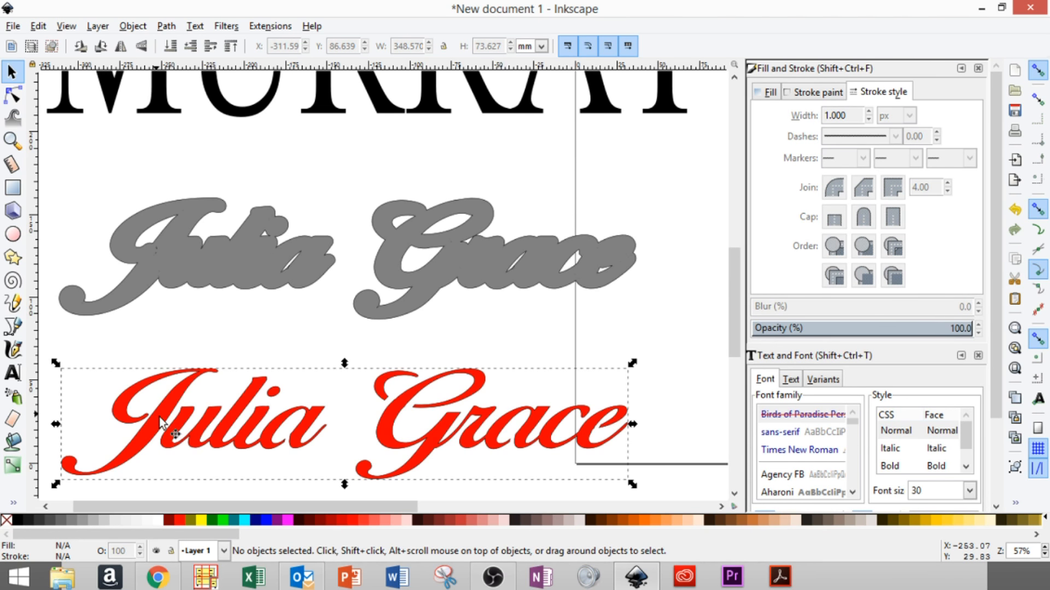
left_click_drag(167, 427, 164, 247)
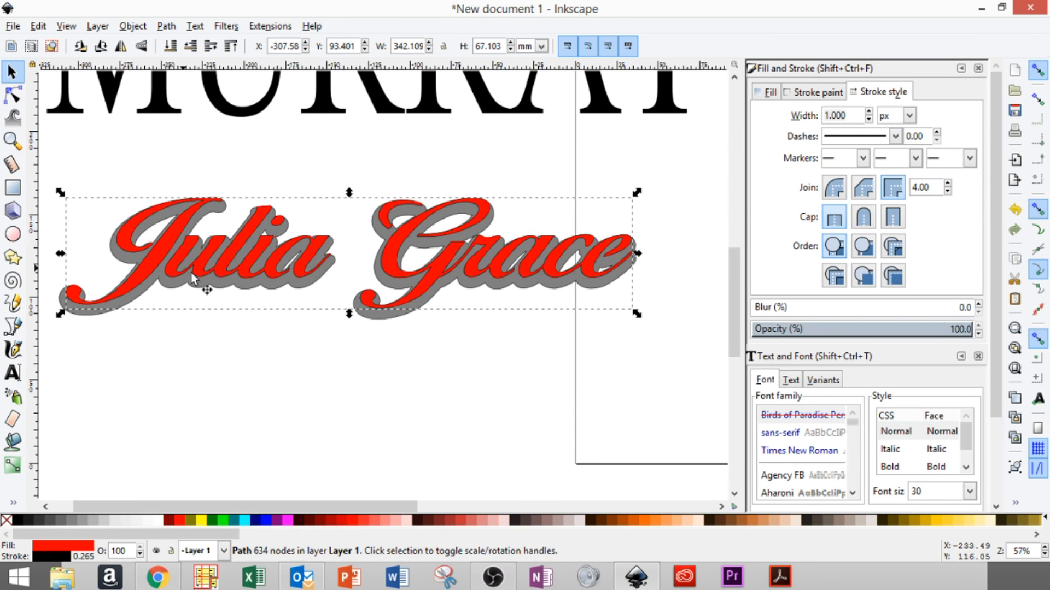
left_click(64, 303, "shift")
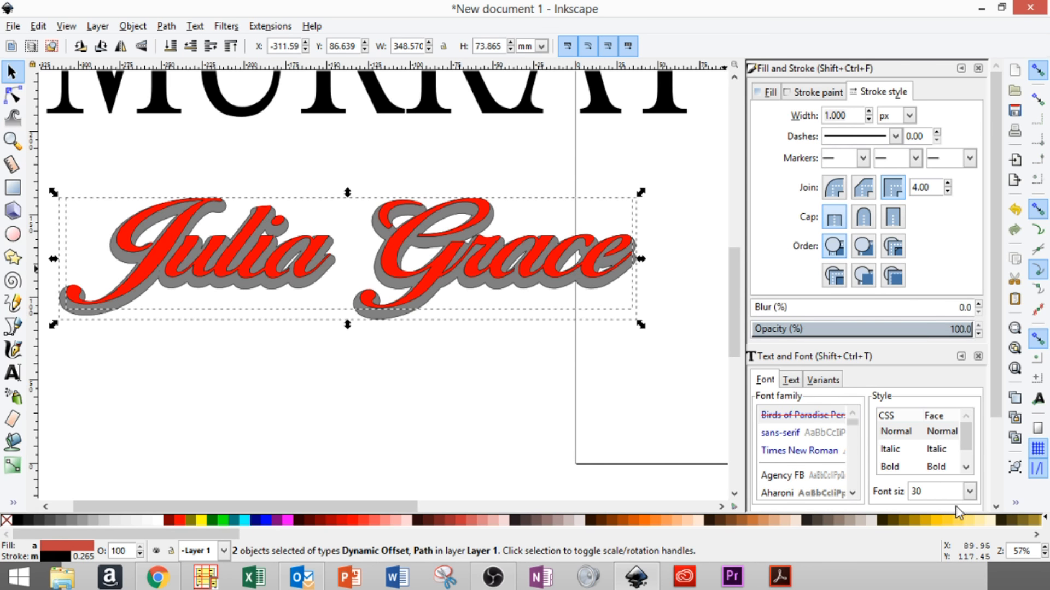
- Center the red lettering and grey offset on both axes via Align and Distribute
right_click(1018, 509)
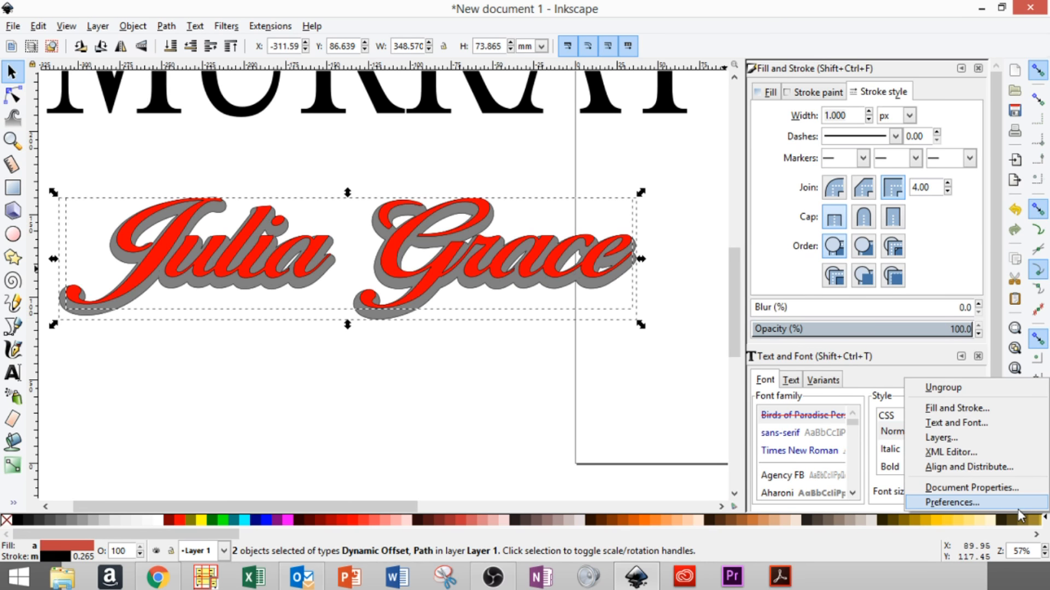
left_click(979, 468)
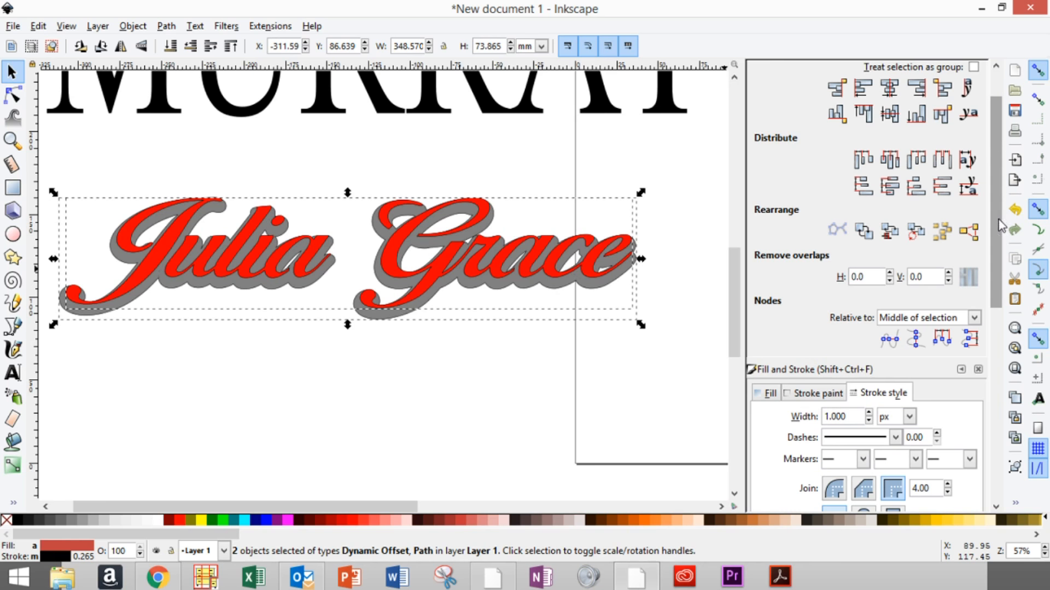
left_click_drag(995, 231, 1020, 196)
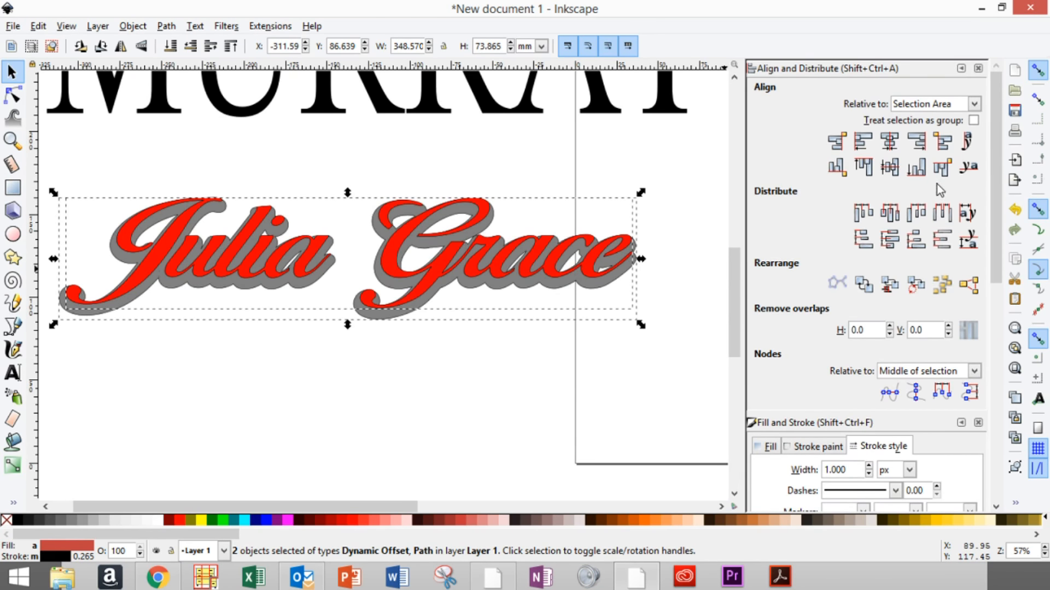
left_click(890, 143)
left_click(891, 169)
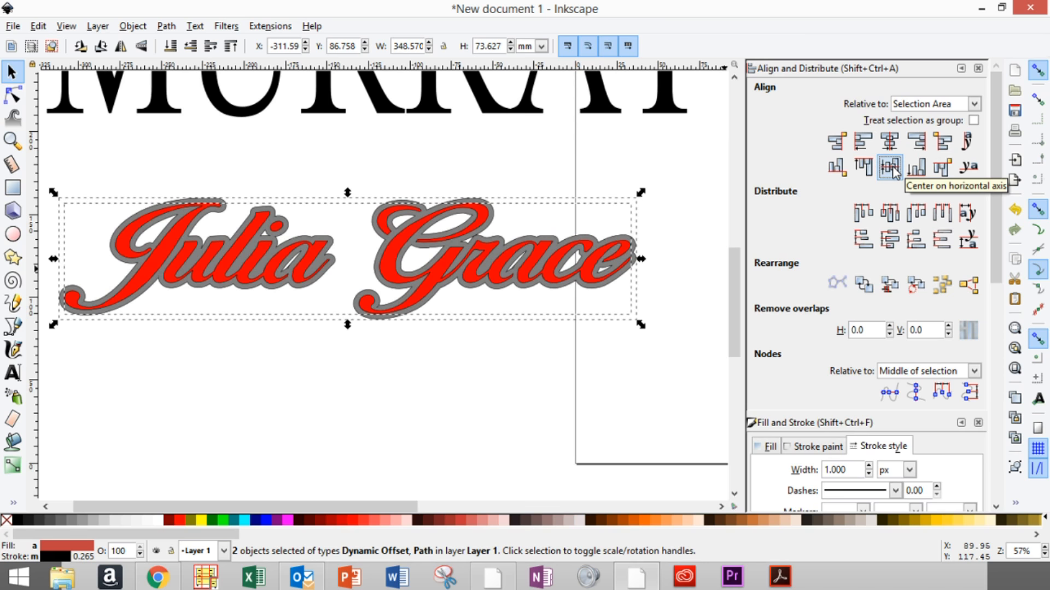
left_click(253, 432)
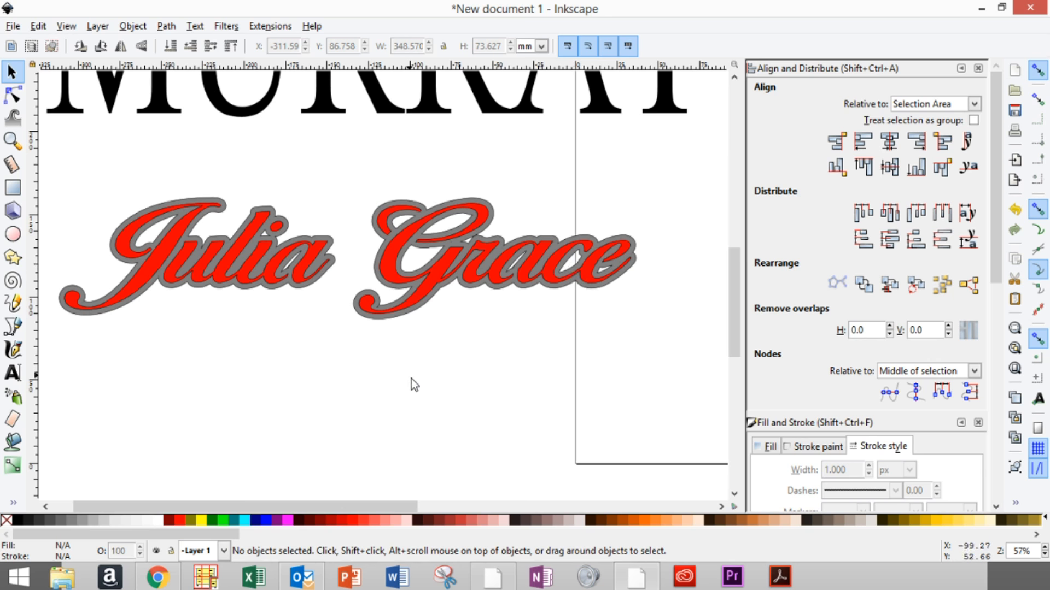
scroll(412, 380, "up", 5)
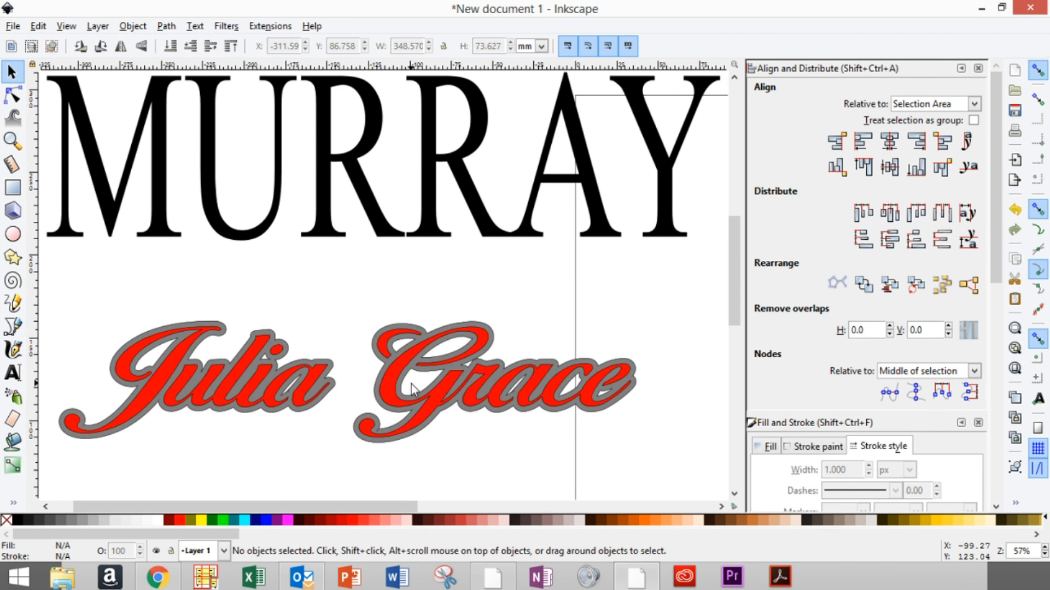
scroll(411, 384, "down", 2)
scroll(411, 384, "up", 4)
scroll(410, 385, "down", 7)
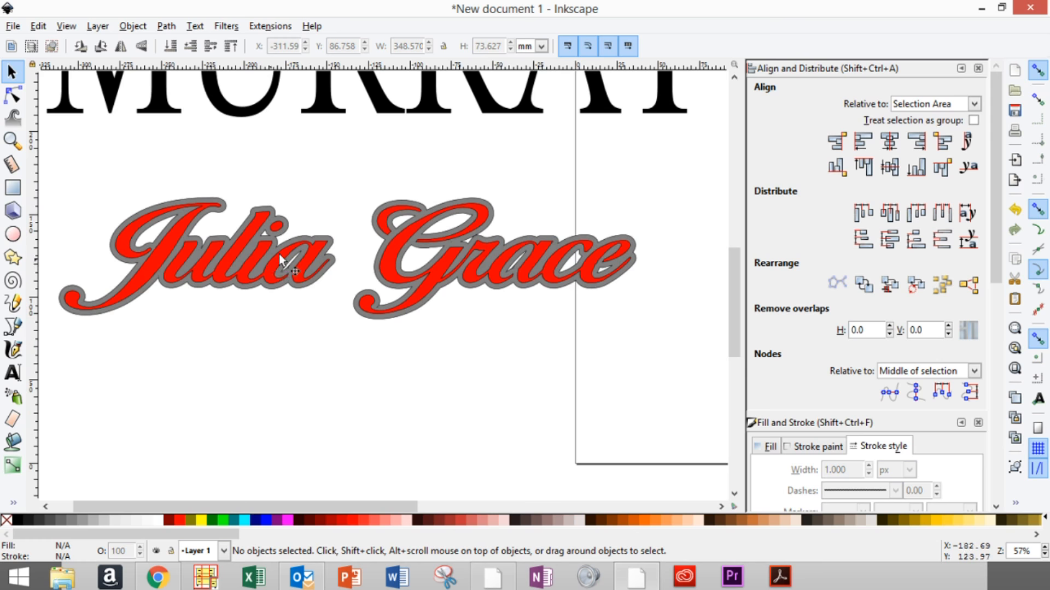
scroll(349, 222, "up", 2)
scroll(349, 272, "up", 2)
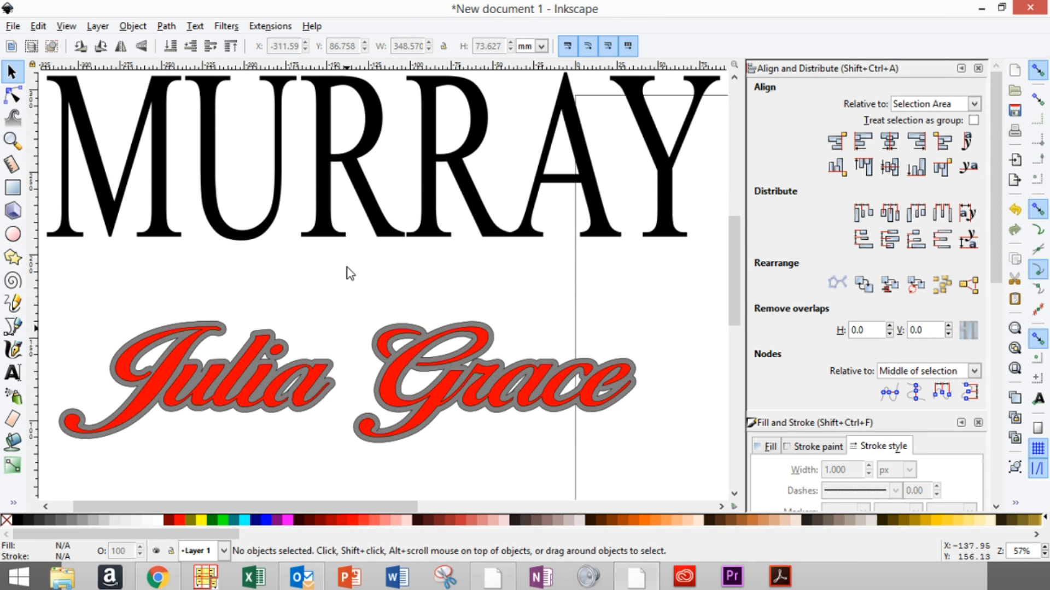
scroll(347, 268, "up", 2)
scroll(346, 270, "down", 4)
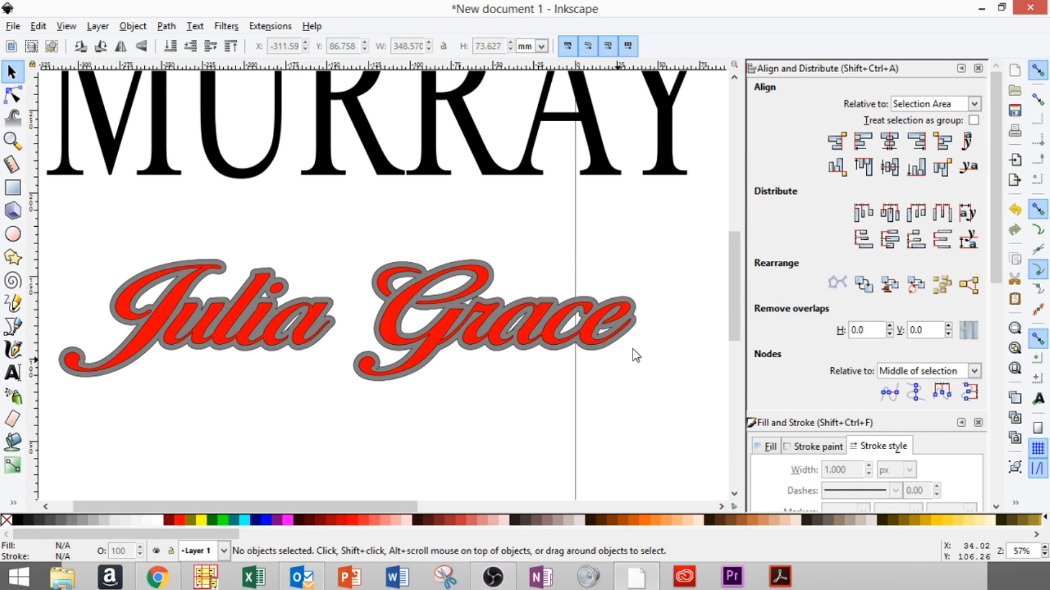
left_click(389, 327)
left_click(217, 267, "shift")
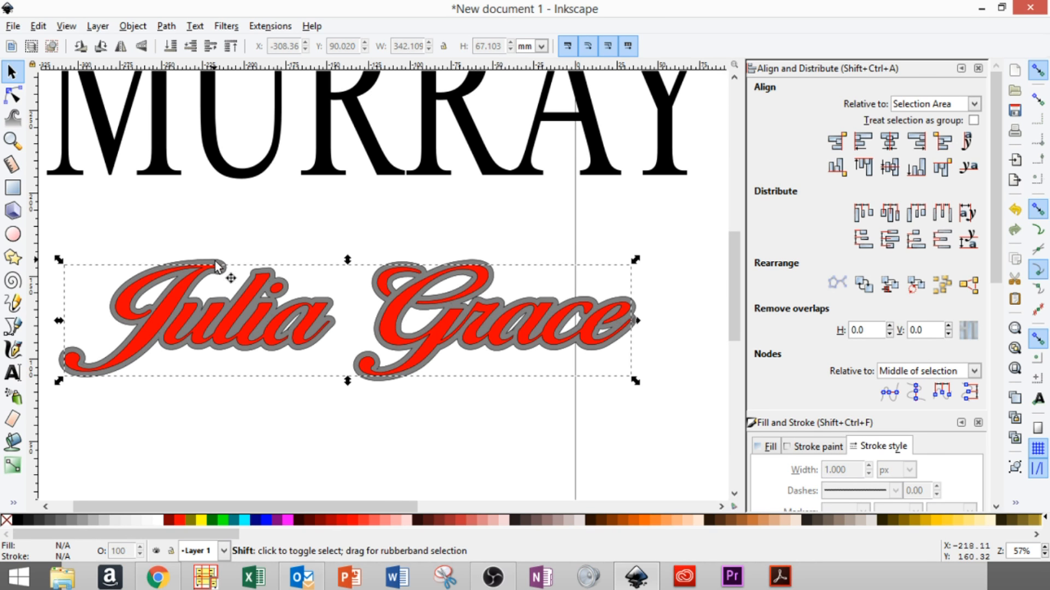
left_click(221, 272, "shift")
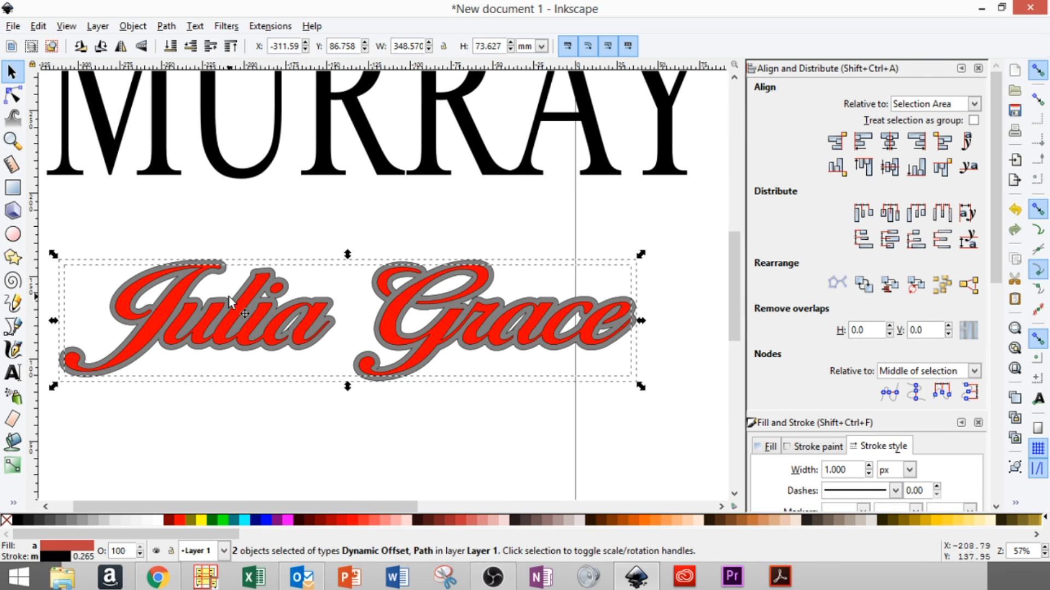
left_click_drag(329, 335, 347, 263)
left_click(736, 79)
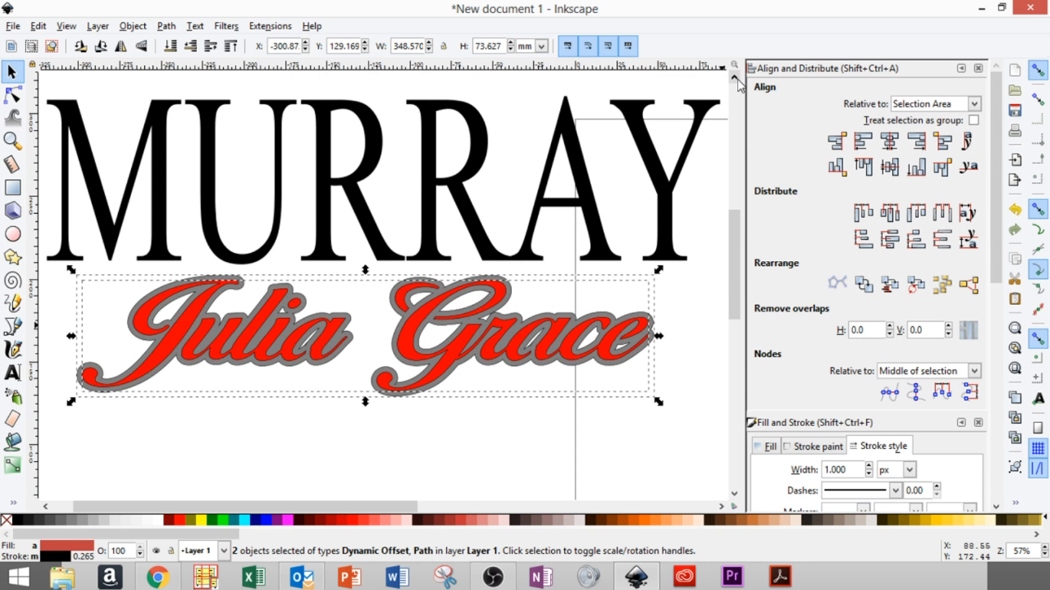
left_click(736, 78)
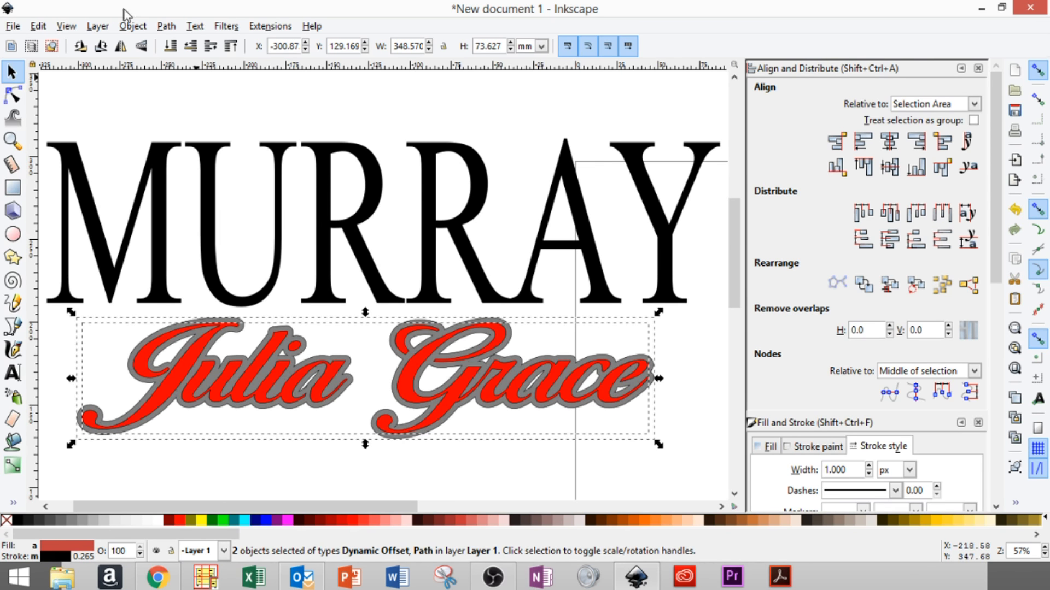
left_click(65, 27)
mouse_move(85, 44)
left_click(306, 60)
left_click_drag(241, 334, 250, 227)
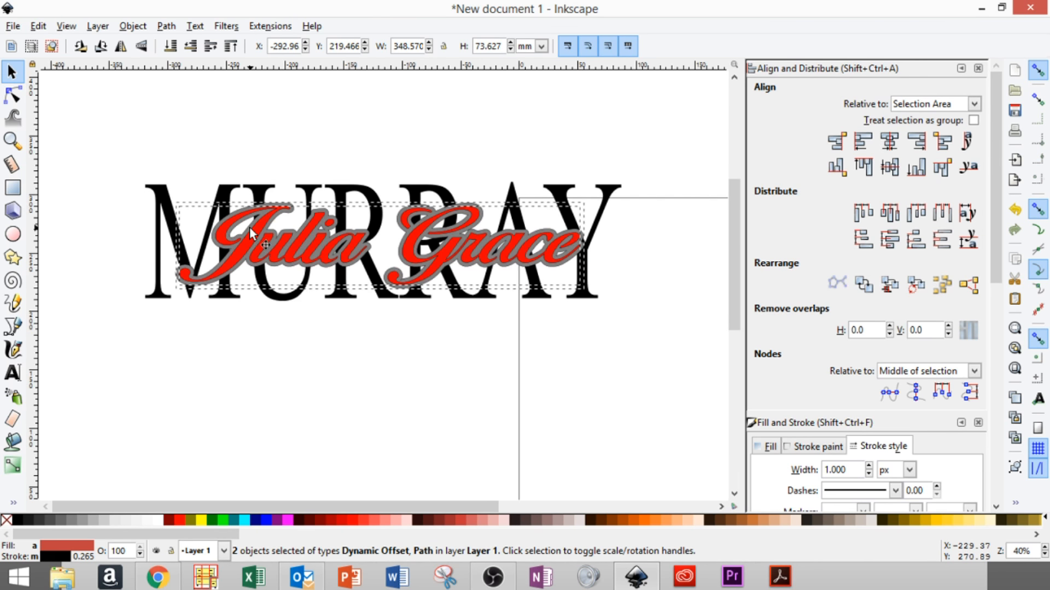
left_click_drag(172, 295, 155, 247)
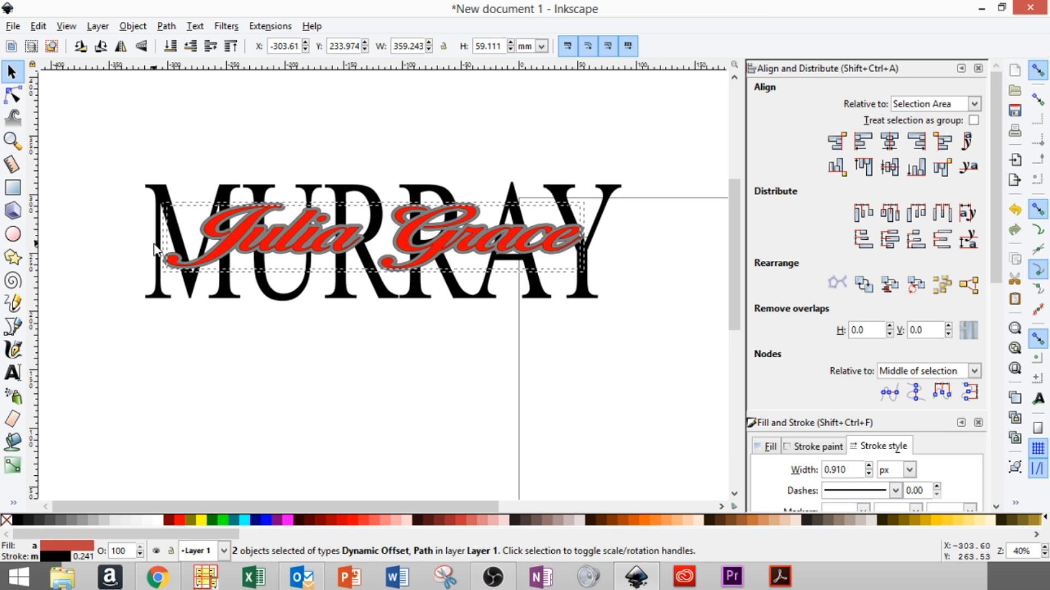
left_click_drag(155, 247, 154, 249)
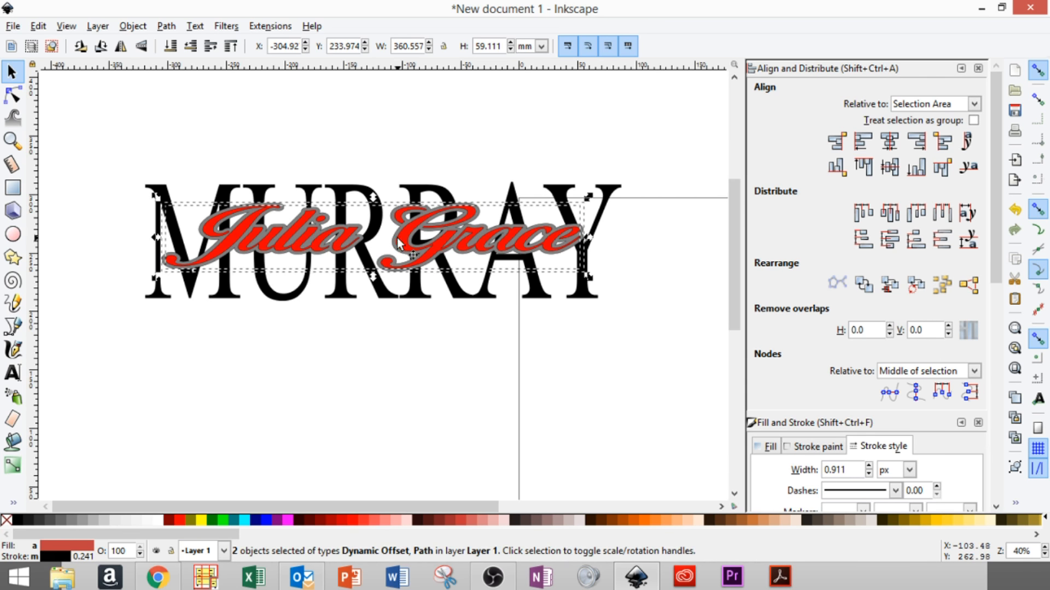
left_click_drag(405, 249, 400, 263)
left_click_drag(375, 220, 374, 226)
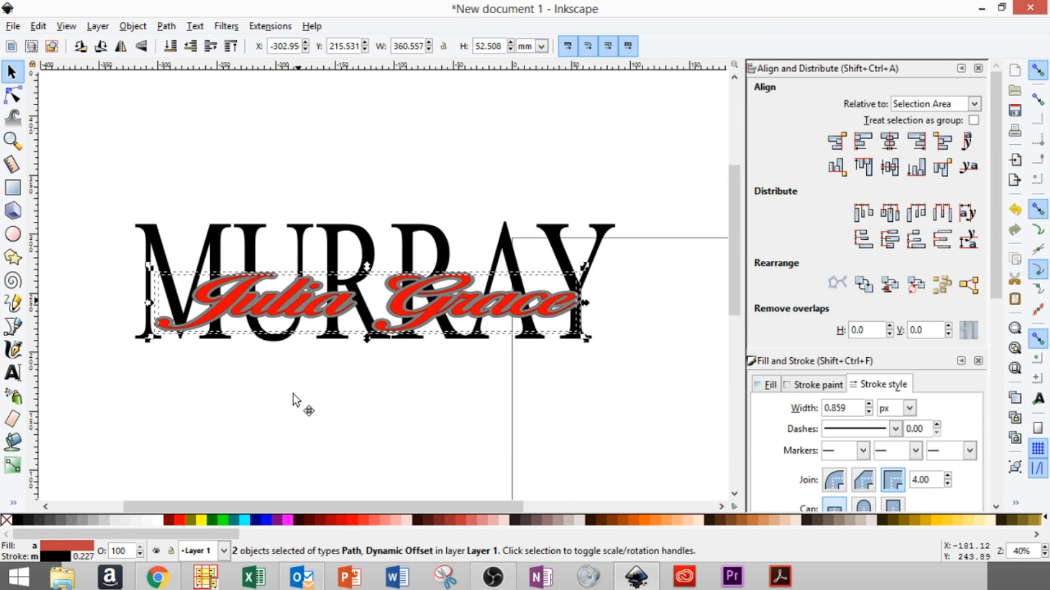
left_click_drag(293, 395, 297, 419)
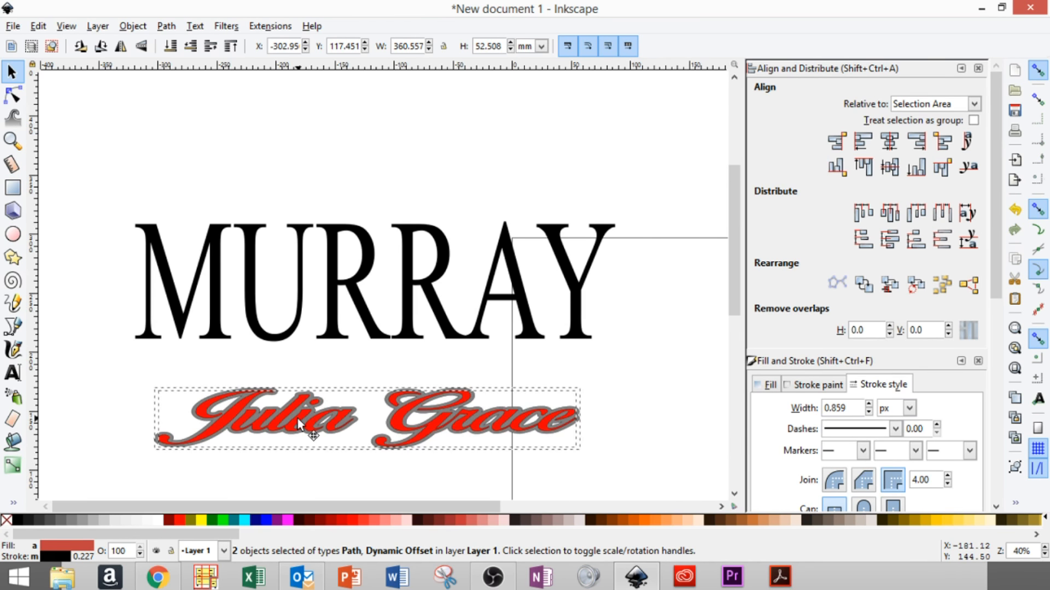
left_click(162, 139)
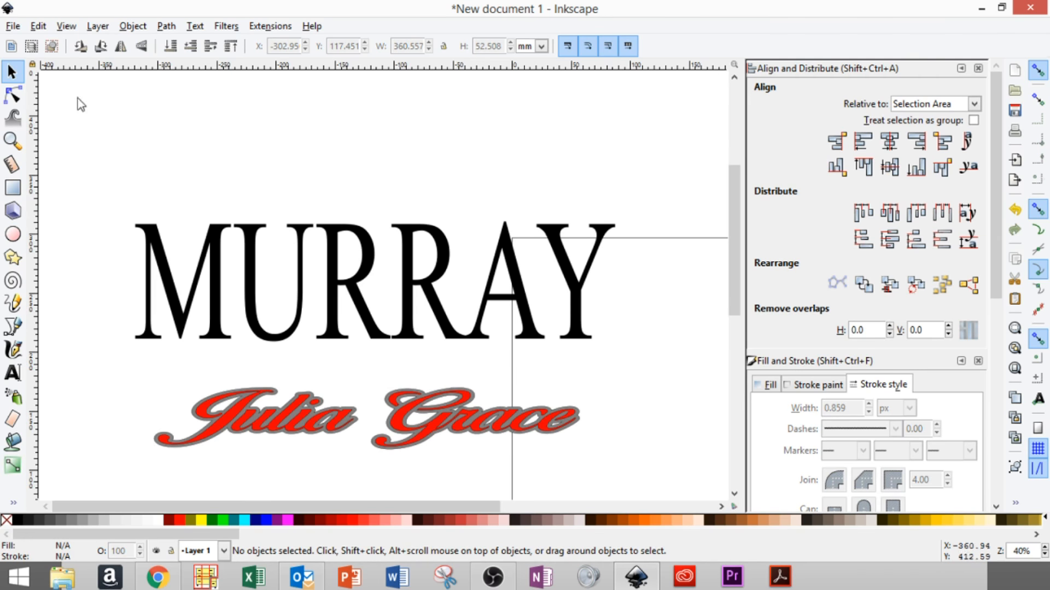
left_click(157, 248)
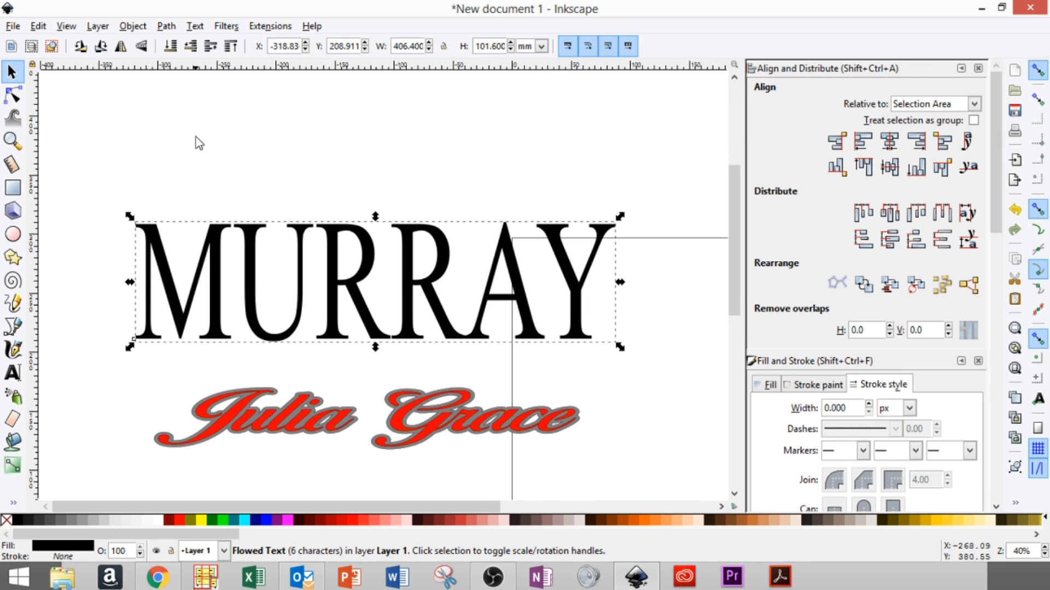
left_click(164, 28)
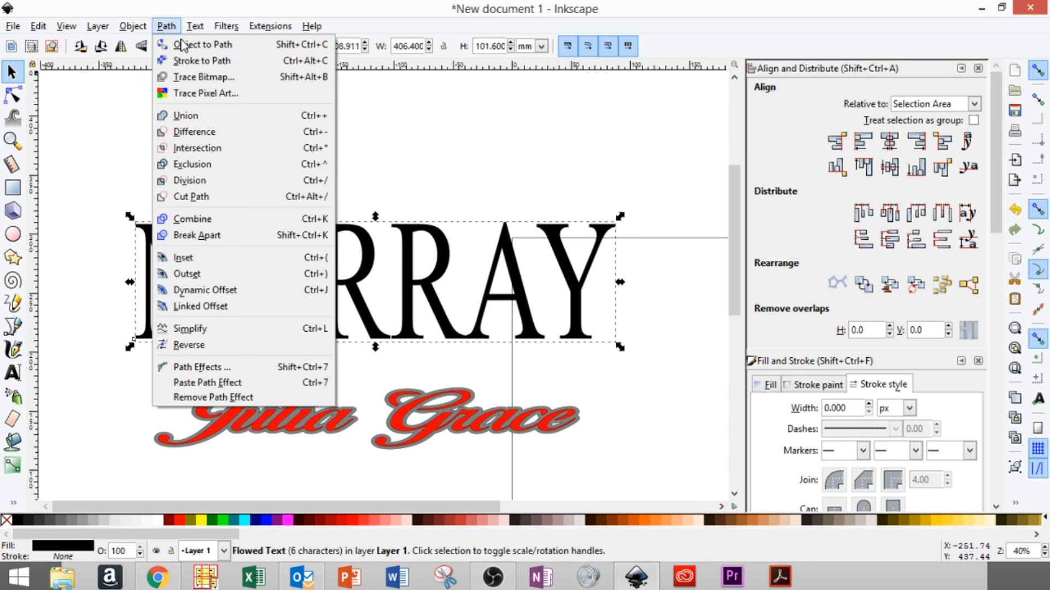
left_click(183, 46)
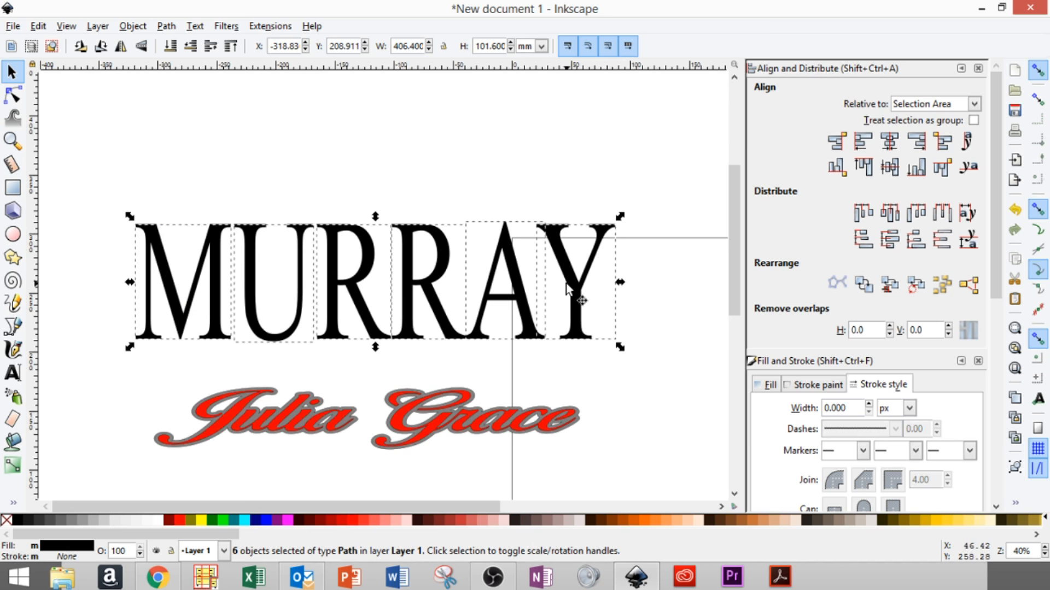
left_click(165, 26)
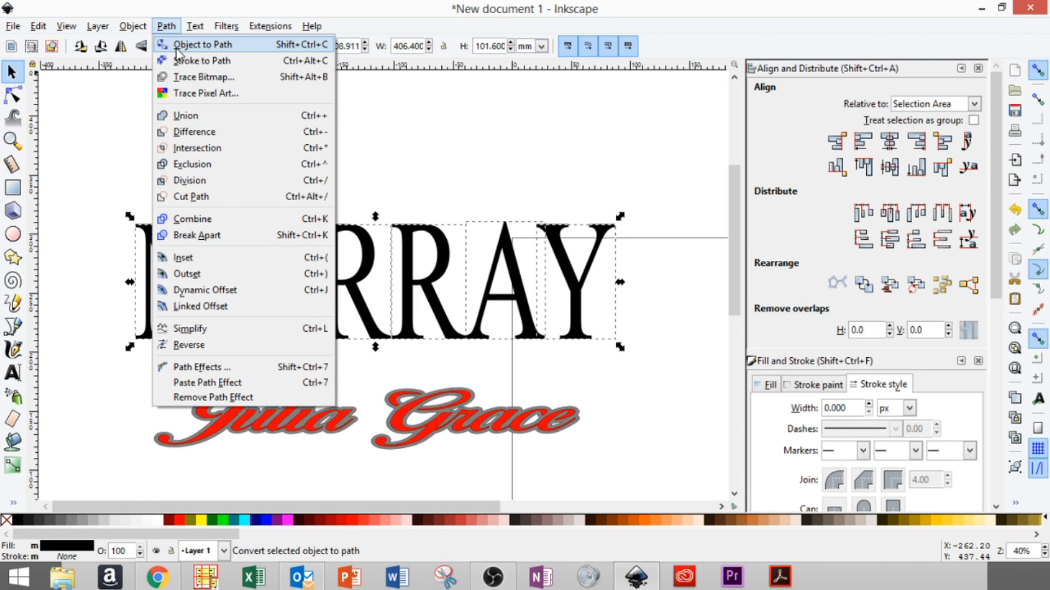
left_click(196, 117)
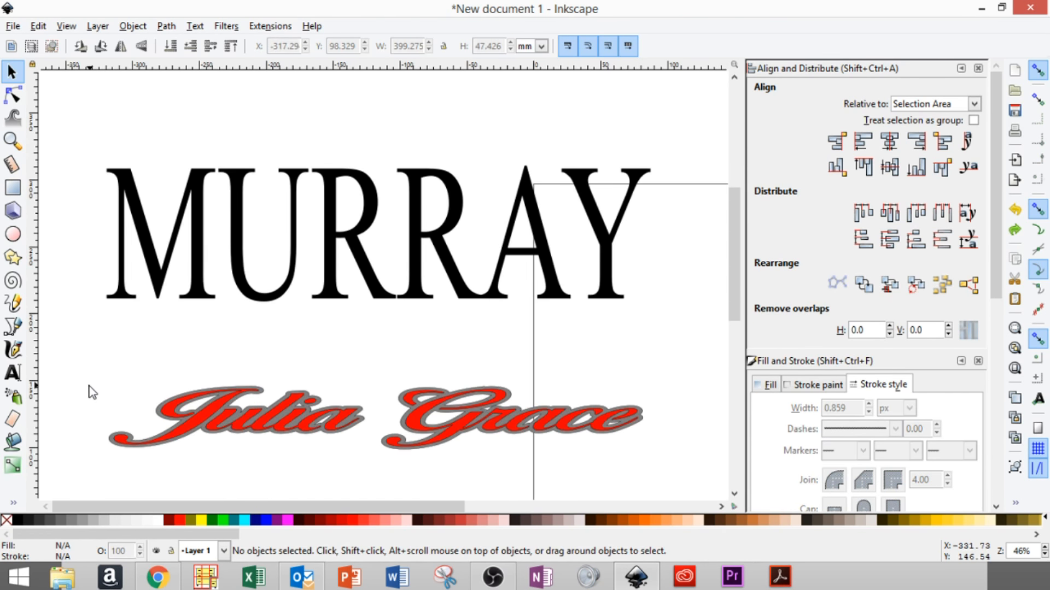
left_click_drag(281, 400, 275, 242)
key("Up")
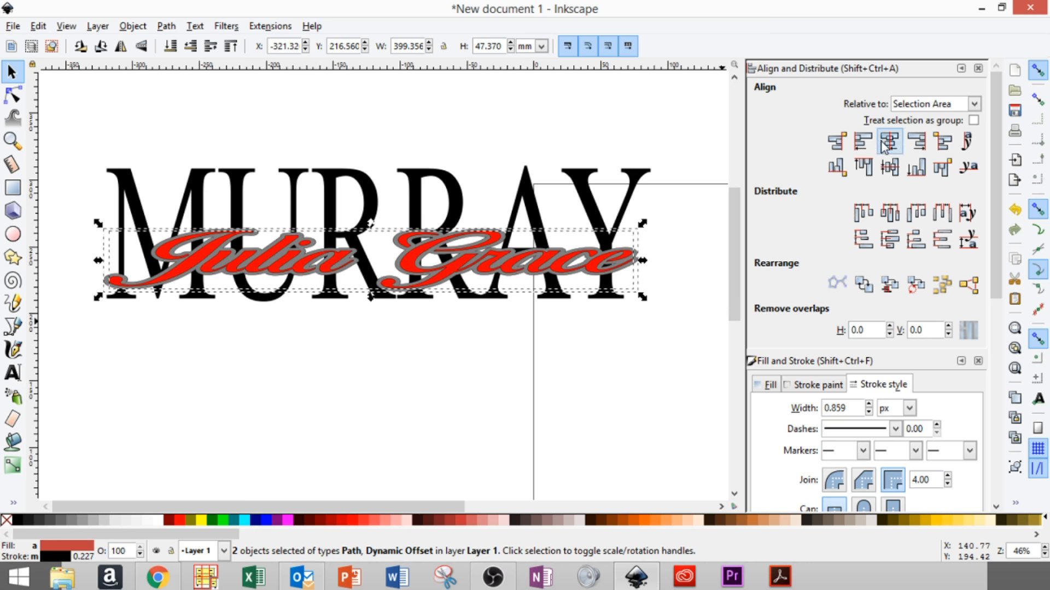
left_click(196, 179, "shift")
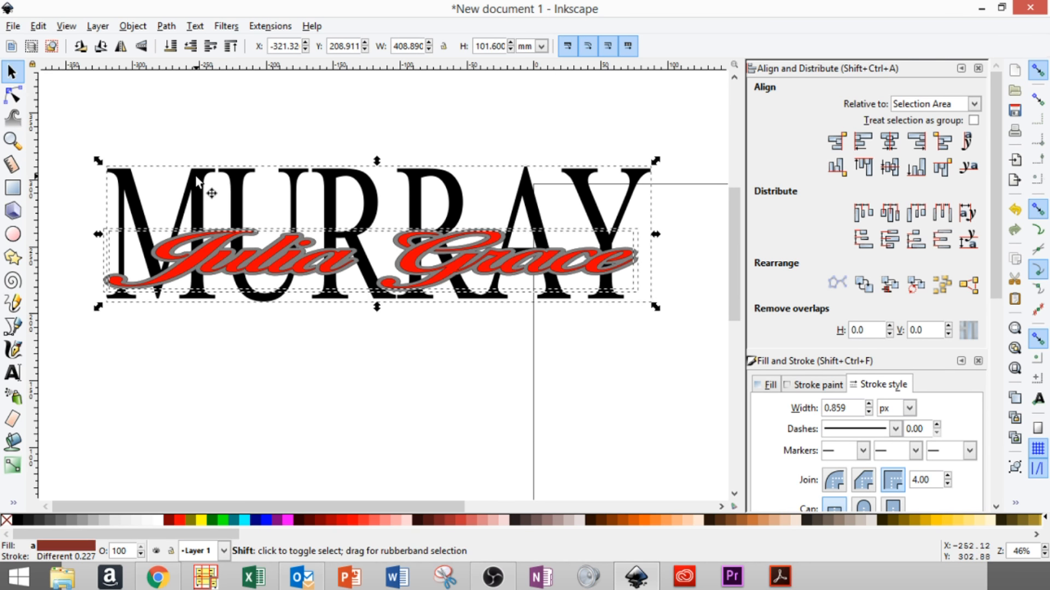
left_click(892, 143)
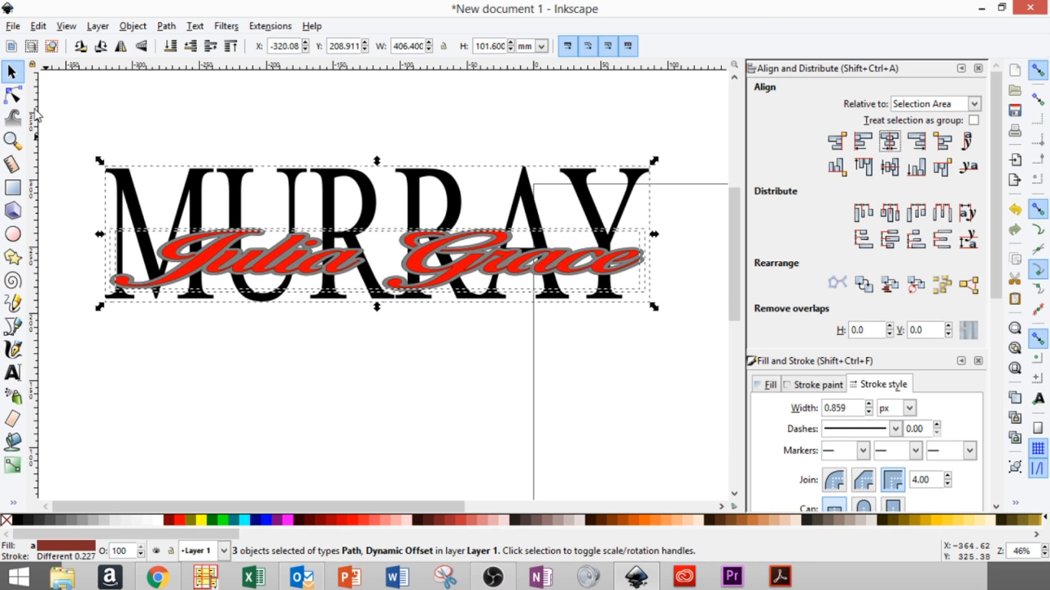
left_click(75, 115)
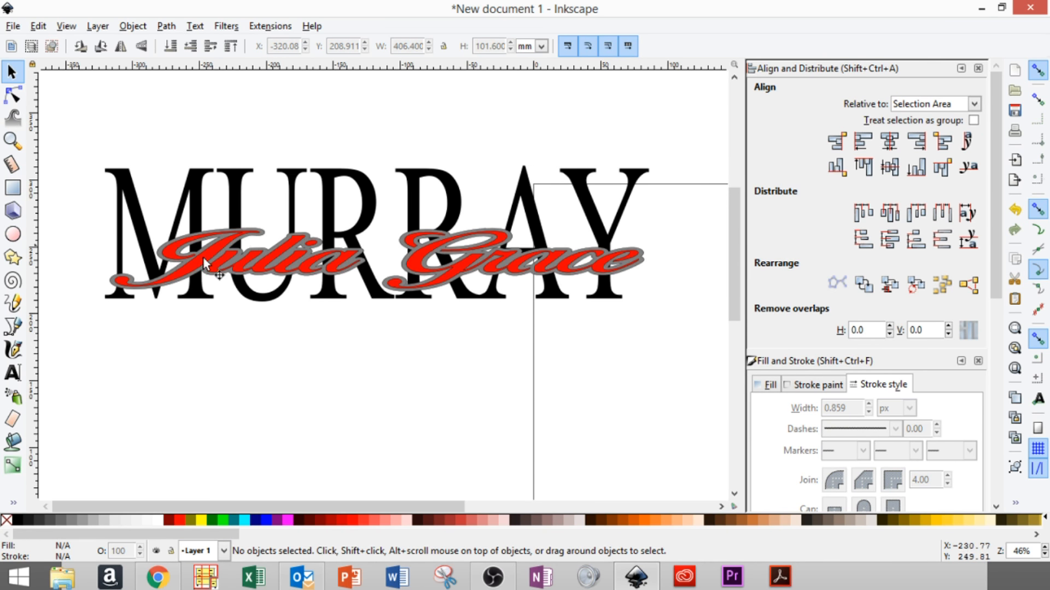
left_click(110, 282)
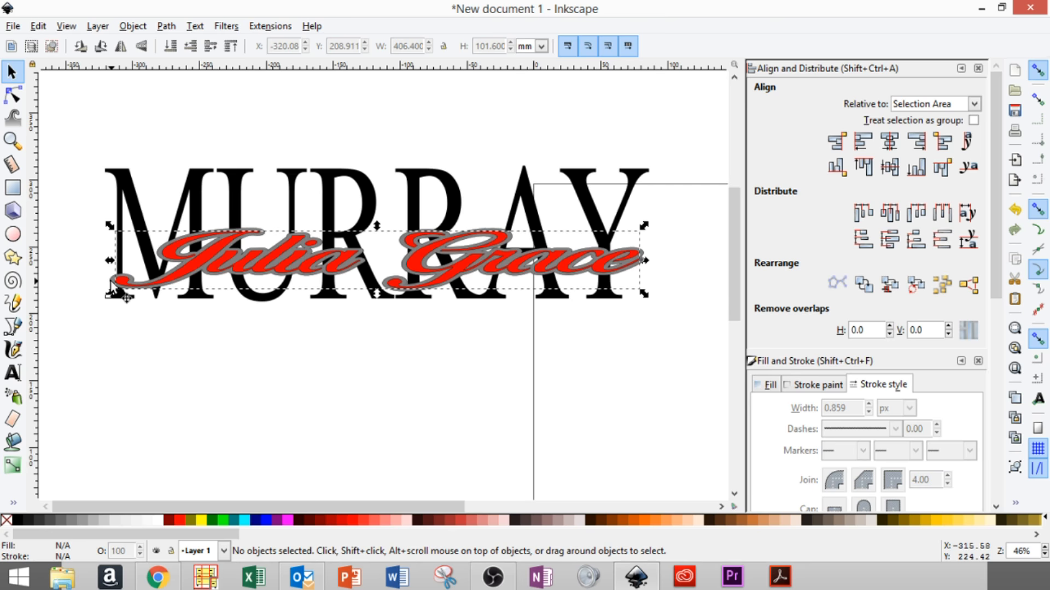
left_click(112, 284)
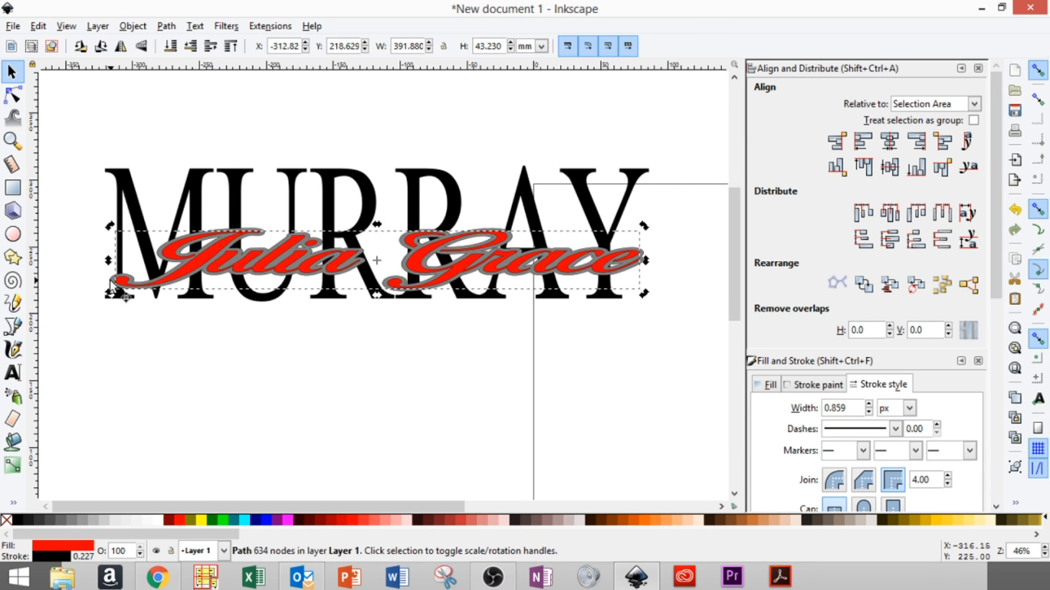
left_click(12, 141)
left_click_drag(218, 215, 285, 254)
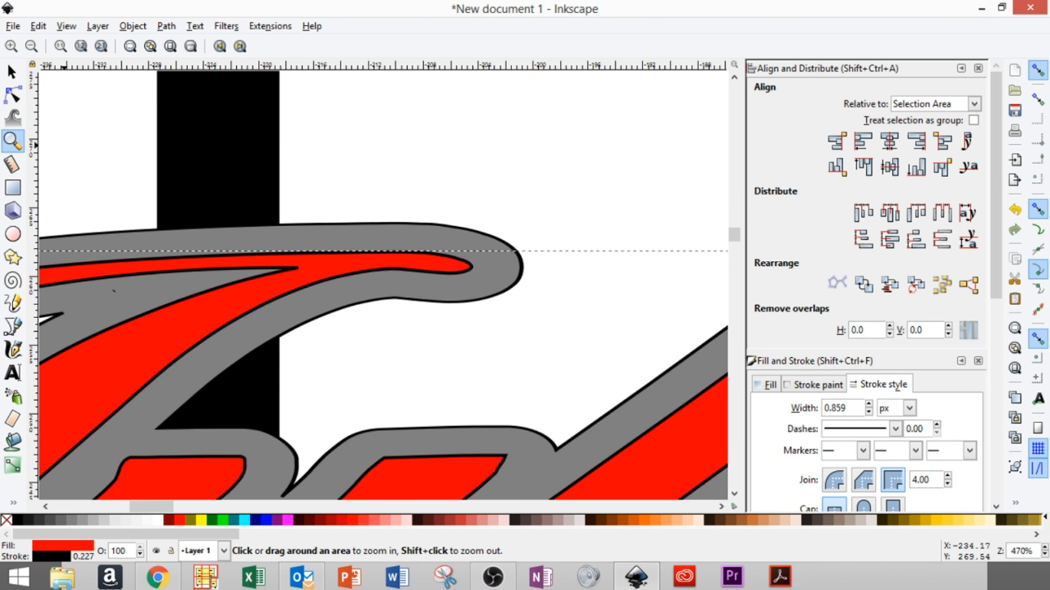
left_click(16, 77)
left_click(402, 235)
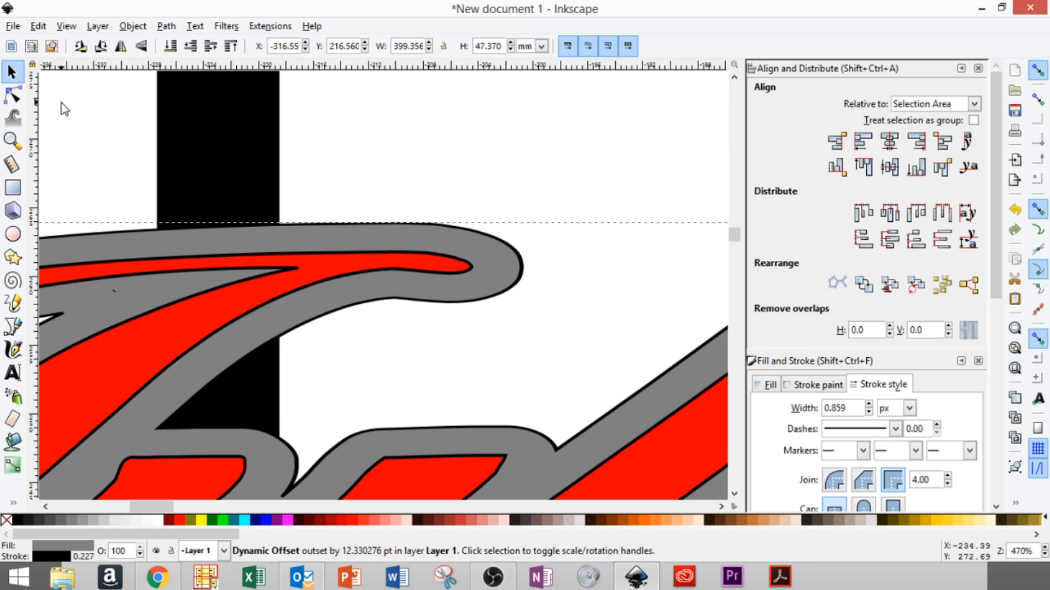
scroll(64, 110, "down", 6)
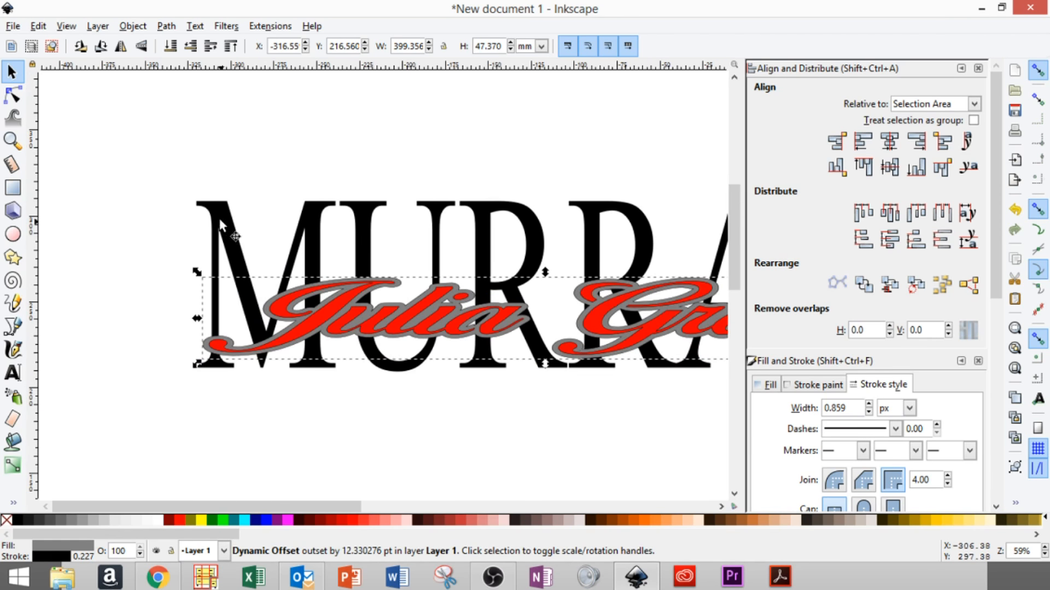
key("shift")
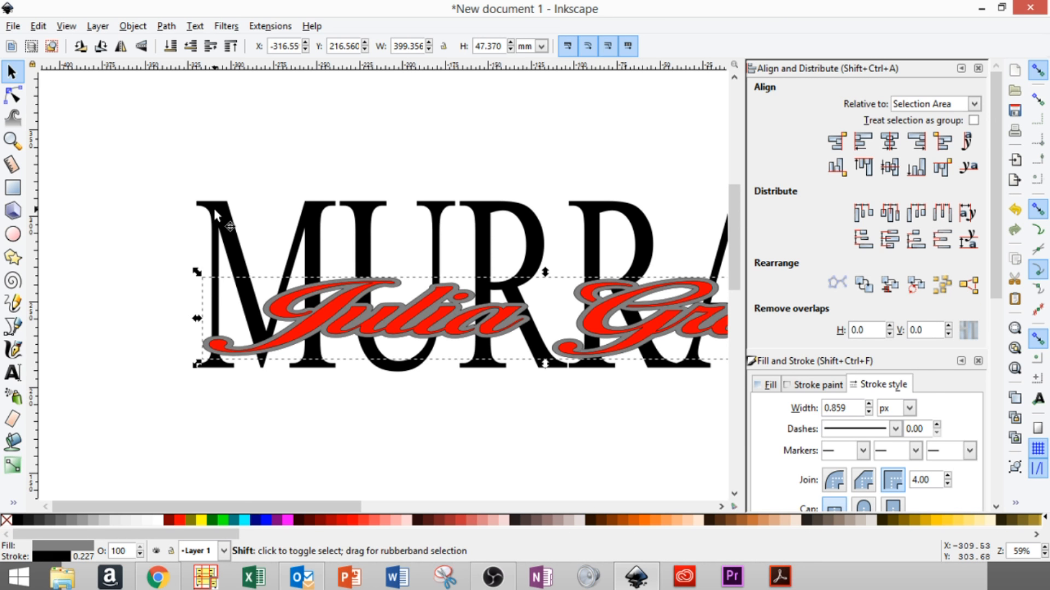
left_click(218, 209, "shift")
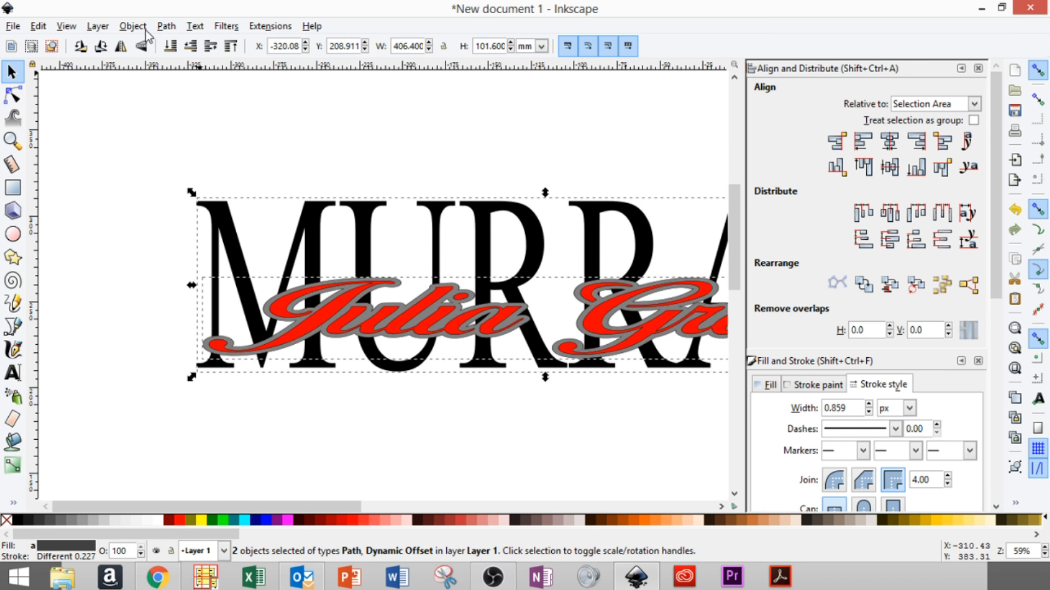
left_click(167, 28)
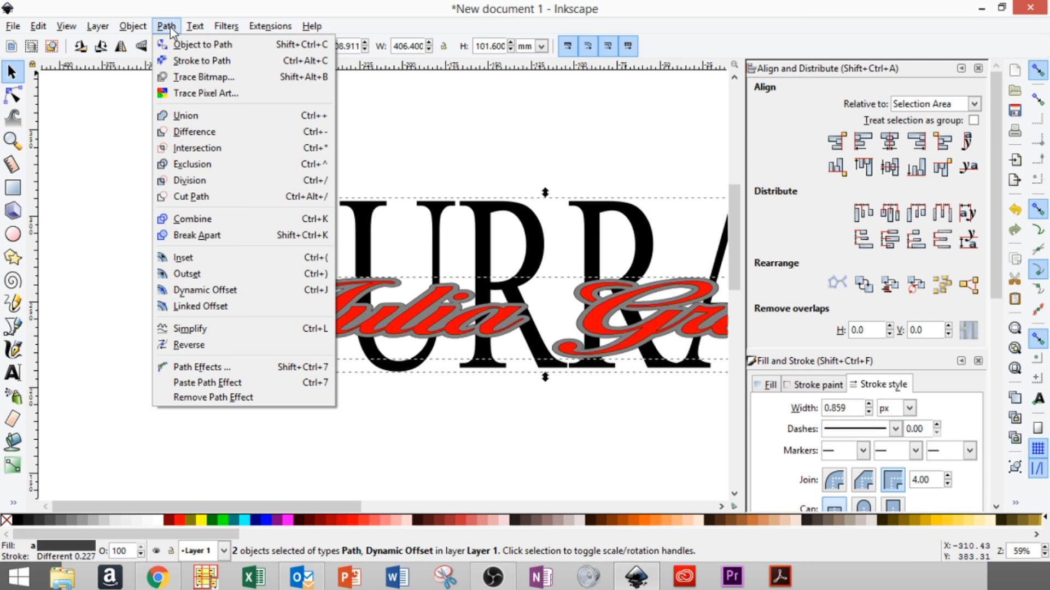
left_click(193, 132)
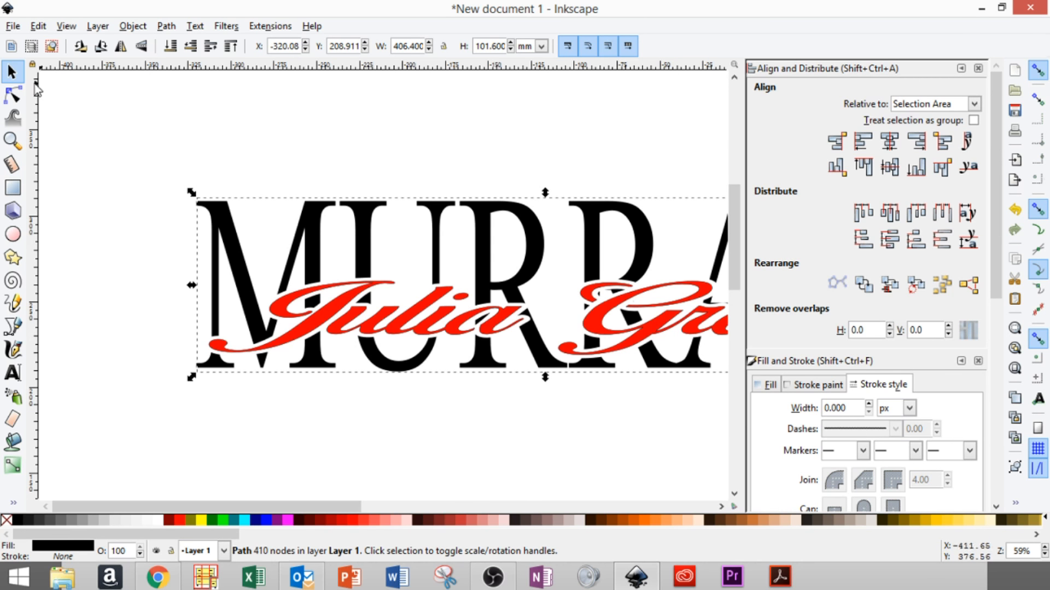
left_click(289, 309)
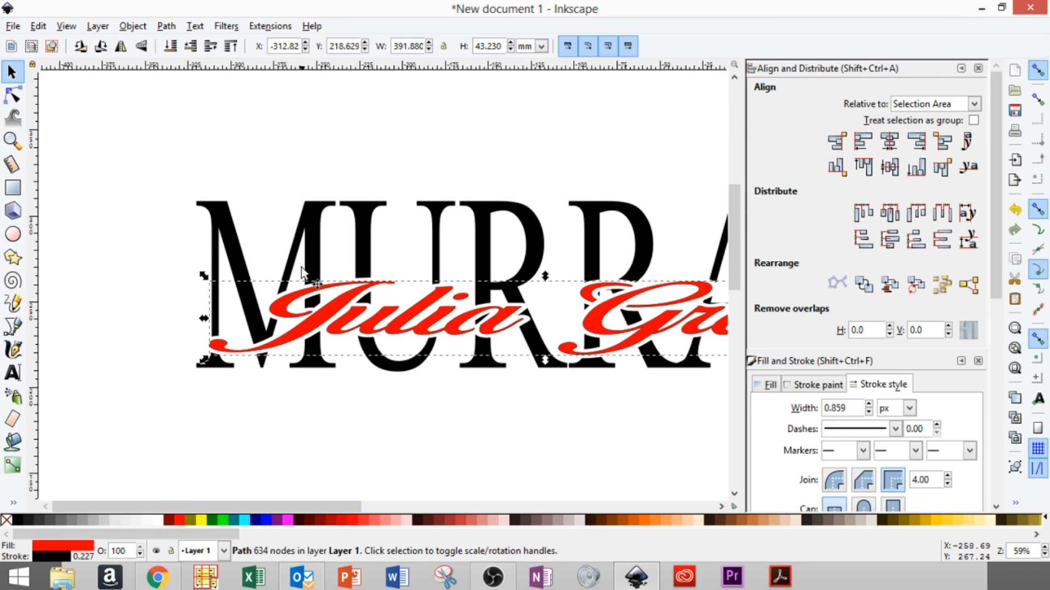
left_click(225, 221)
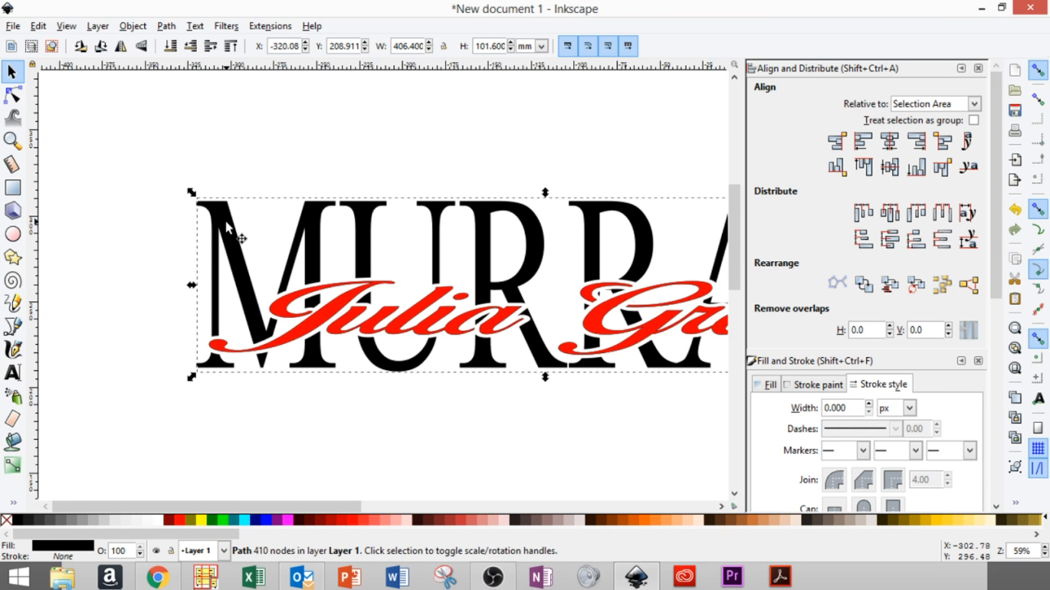
left_click(280, 305, "shift")
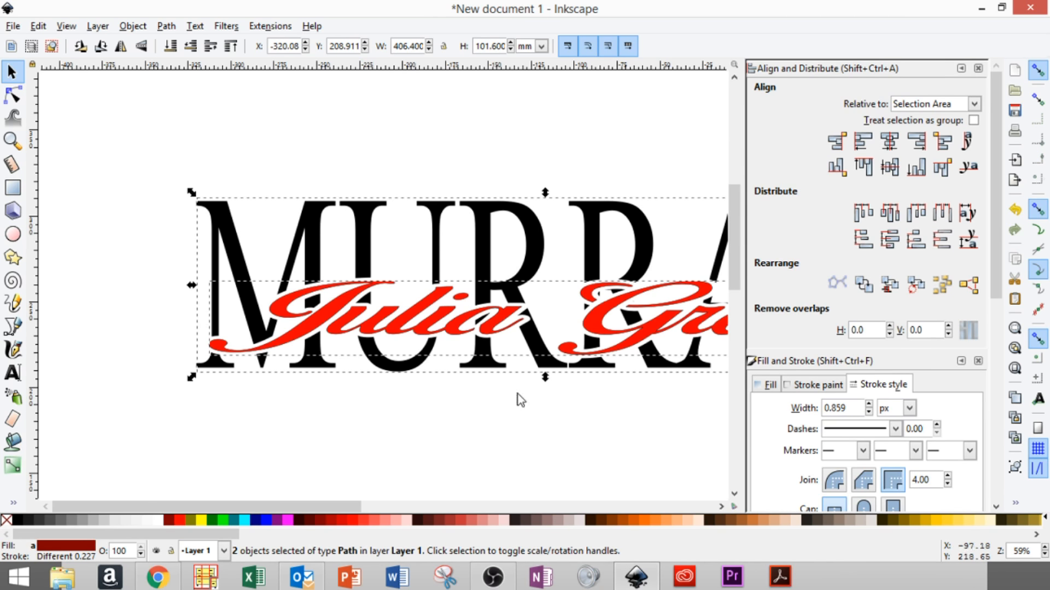
left_click(96, 520)
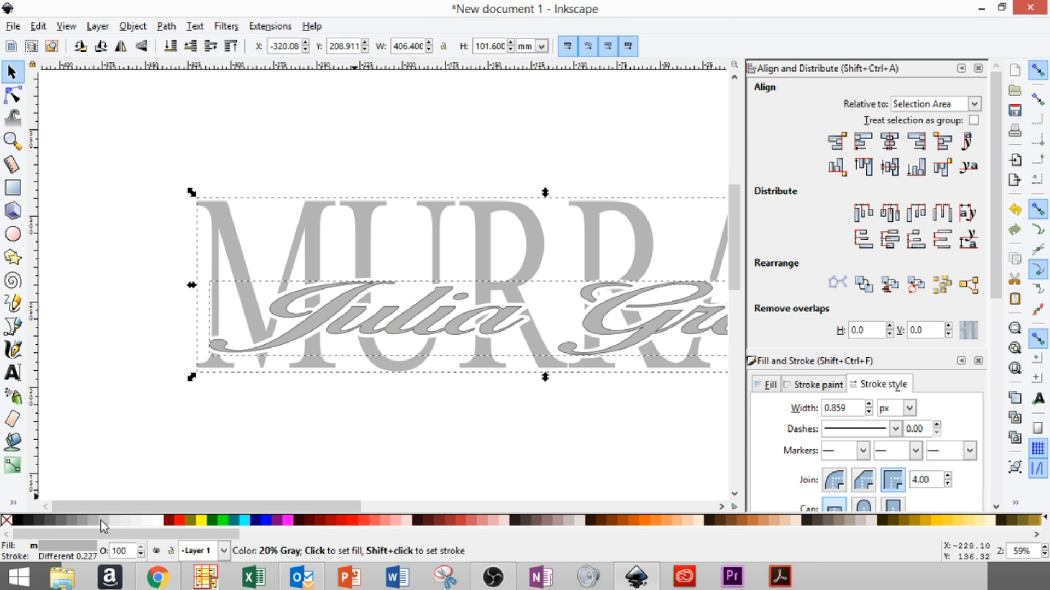
left_click(100, 520)
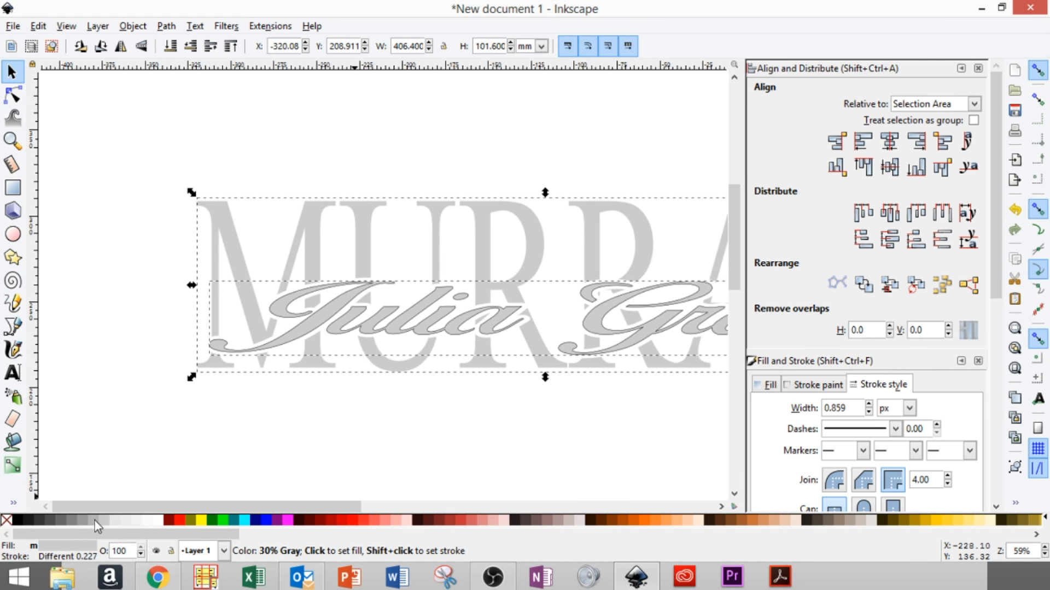
left_click(94, 520)
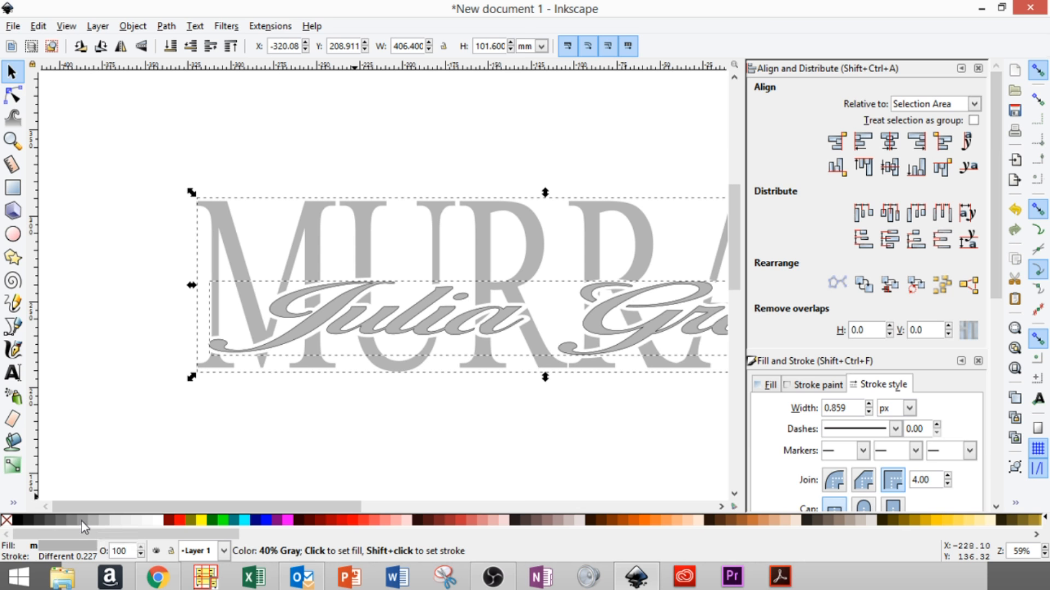
left_click(81, 520)
left_click(95, 521)
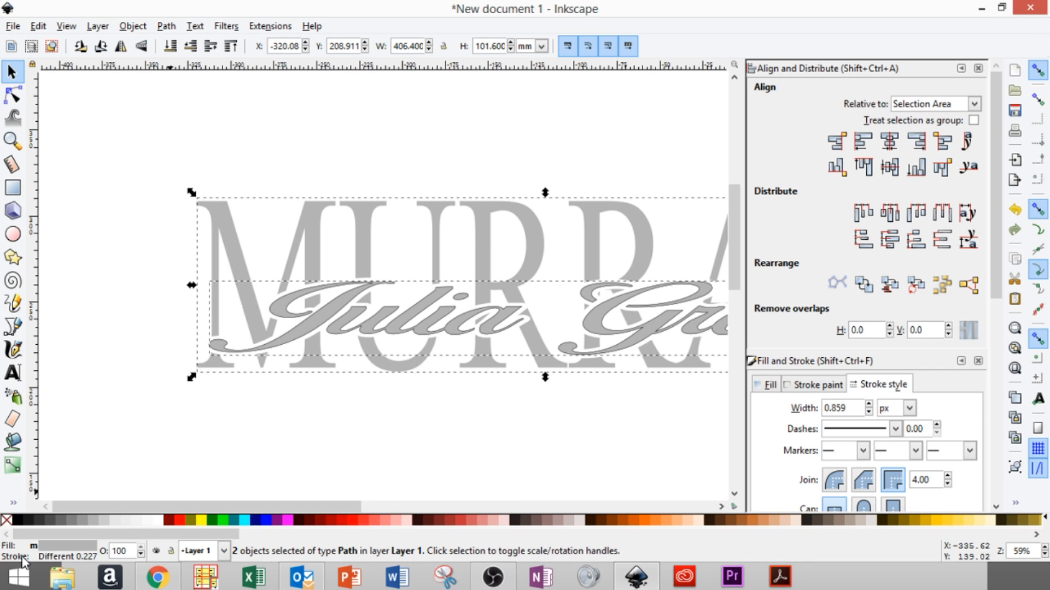
- Give both lettering paths a flat black stroke in Fill and Stroke
right_click(7, 520)
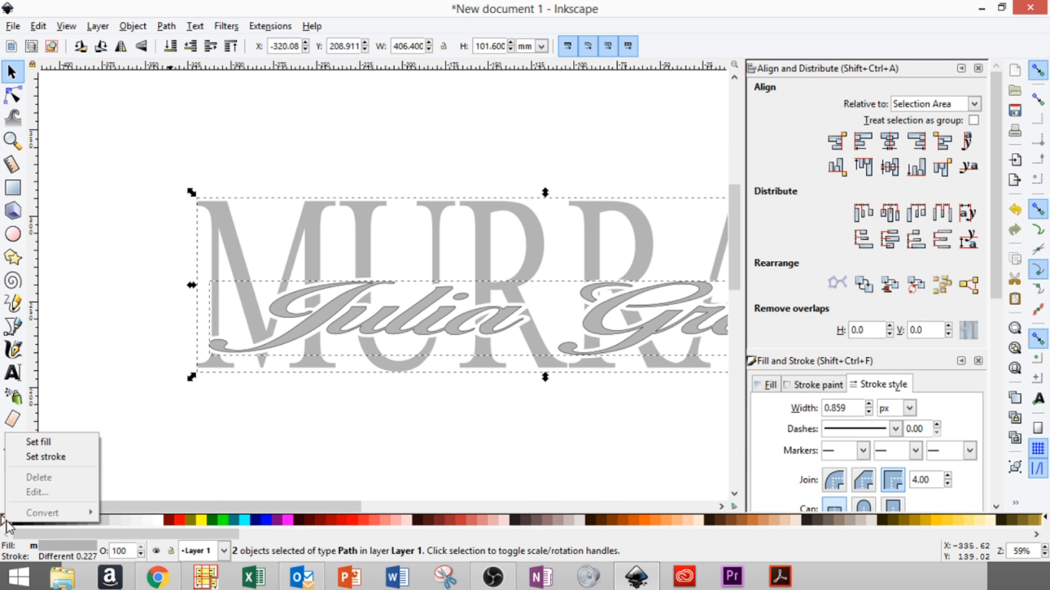
left_click(31, 459)
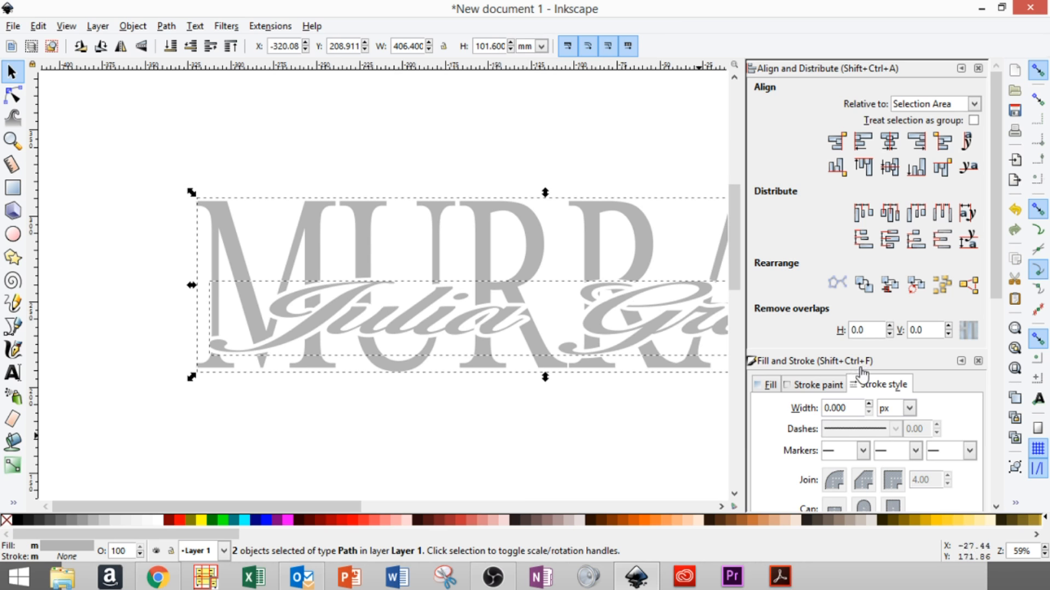
scroll(876, 213, "down", 3)
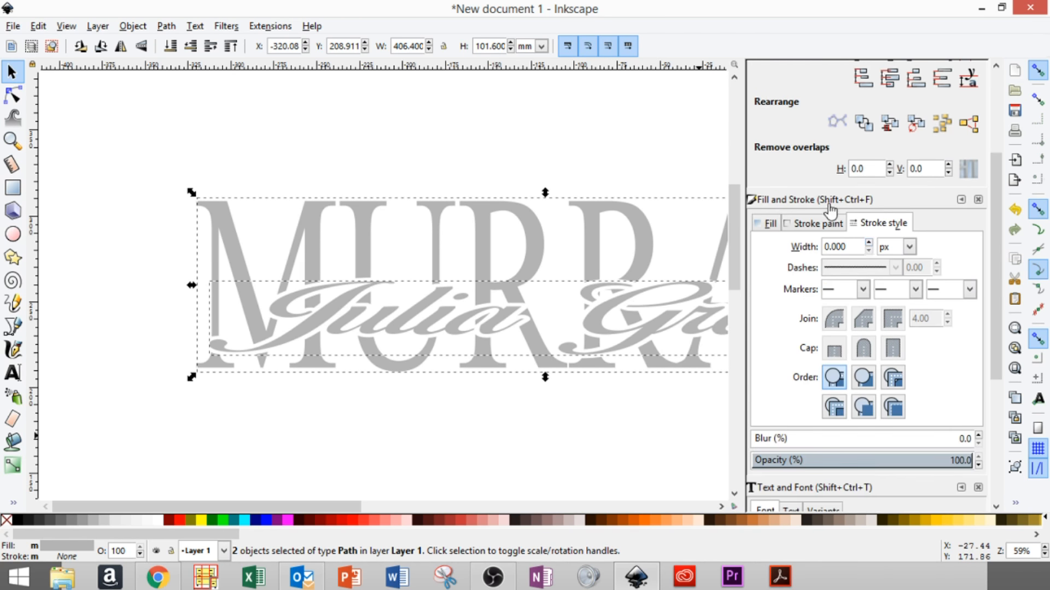
left_click(819, 224)
left_click(790, 250)
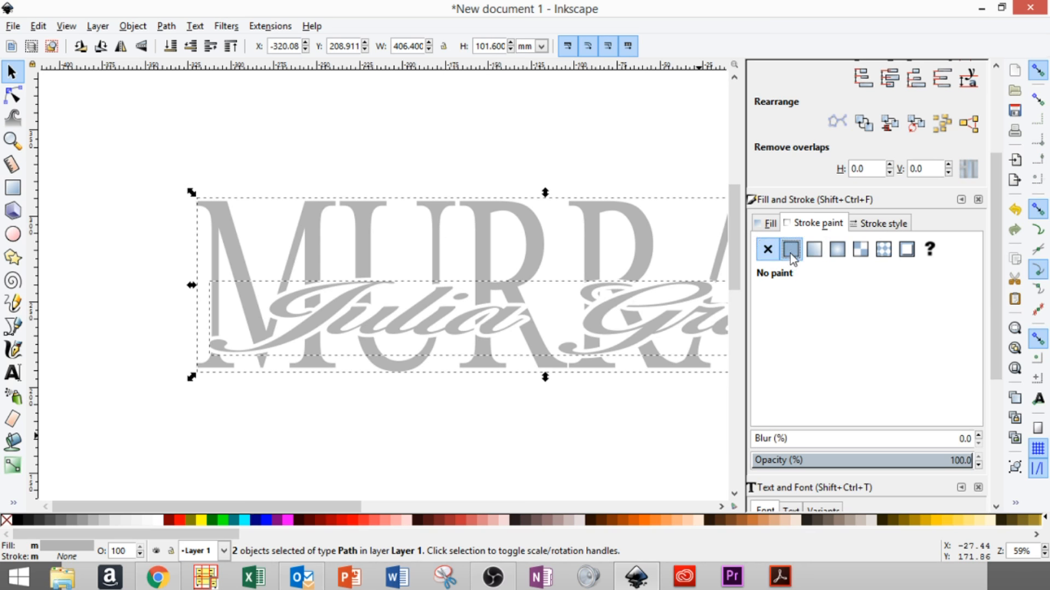
- Set the stroke width to 1 px and deselect the lettering
left_click(890, 226)
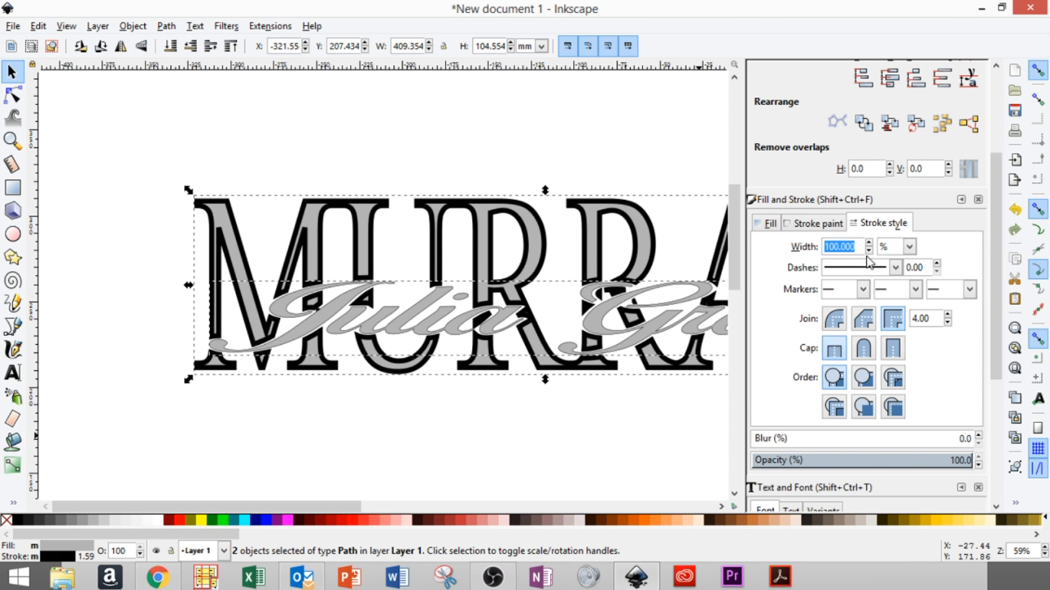
left_click(804, 226)
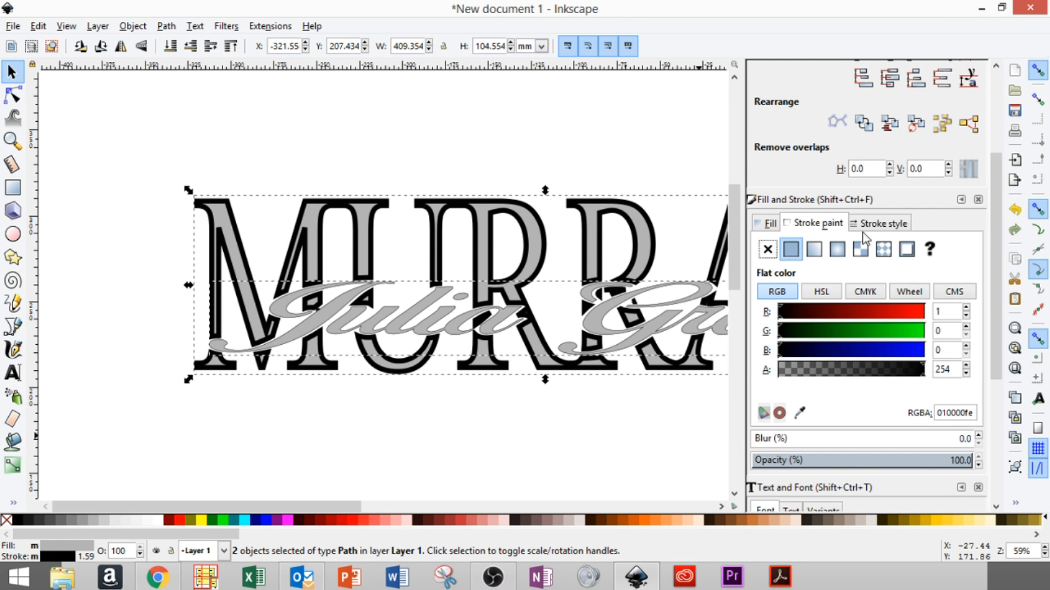
left_click(897, 224)
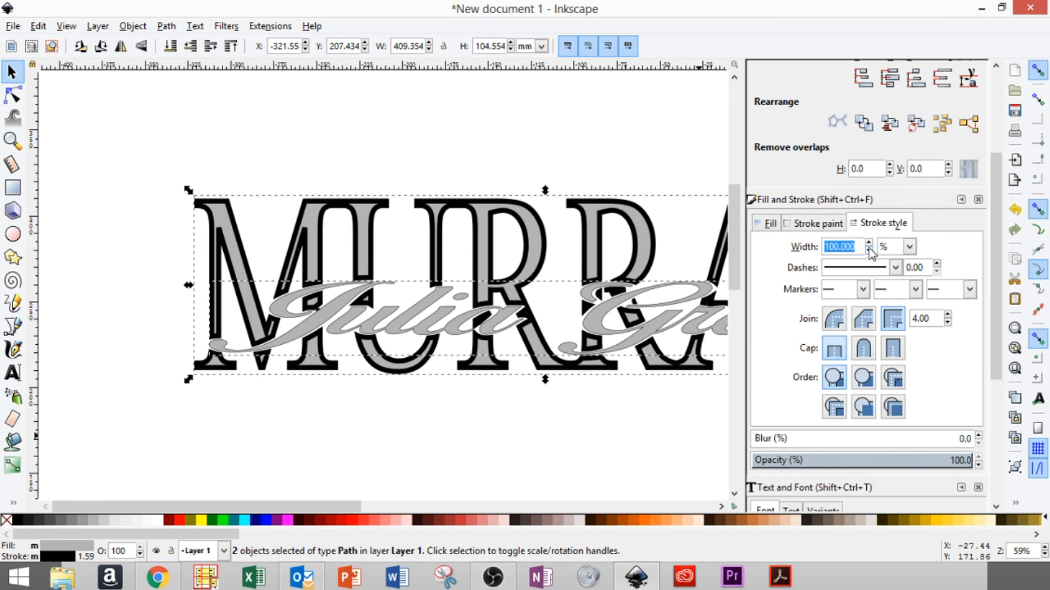
type("0")
key("Return")
left_click_drag(848, 247, 794, 236)
type("1")
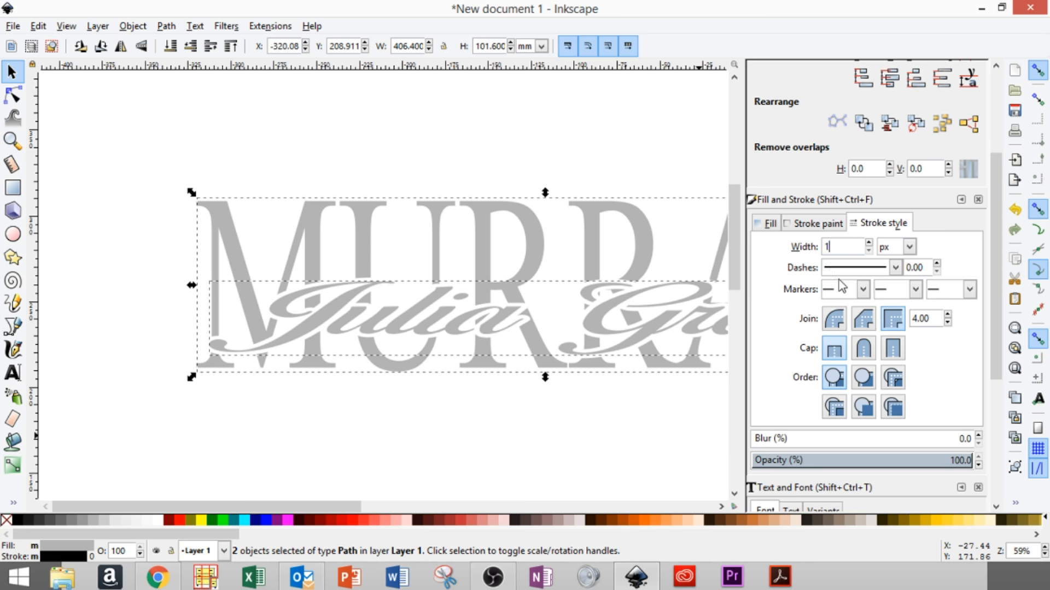
left_click(909, 247)
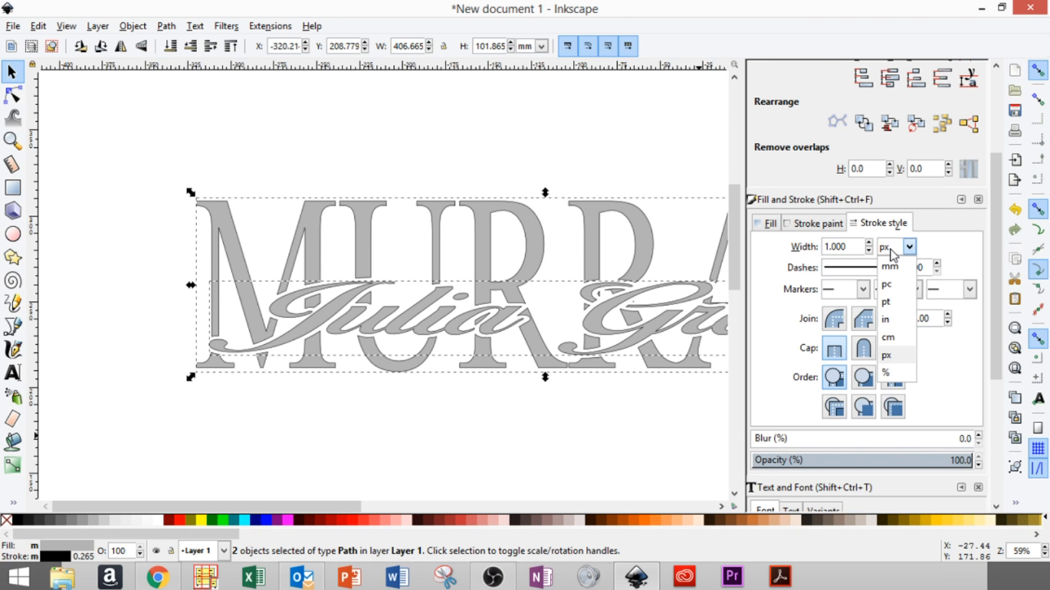
left_click(891, 358)
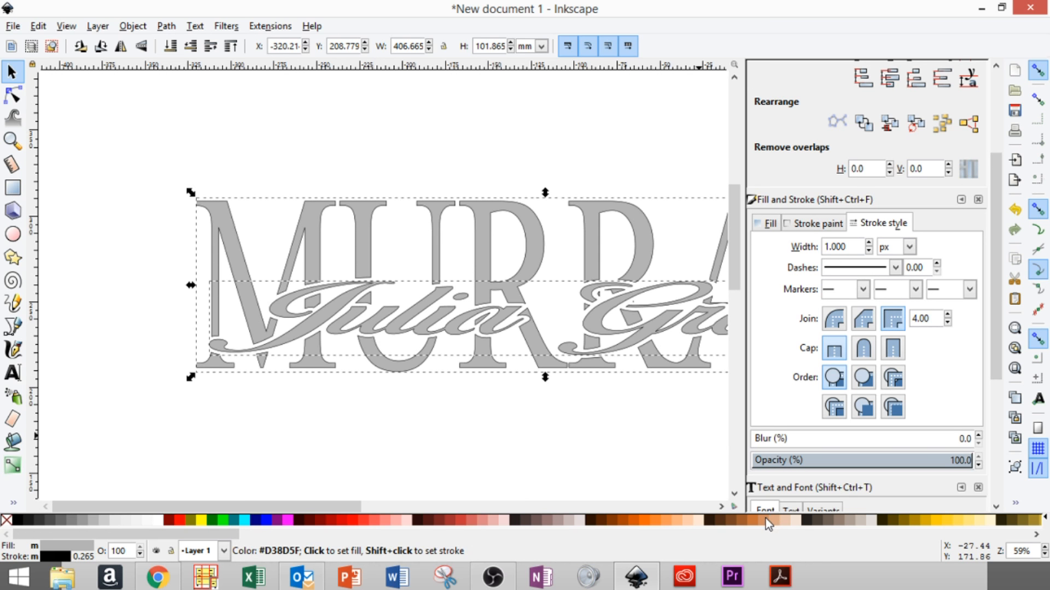
left_click(280, 430)
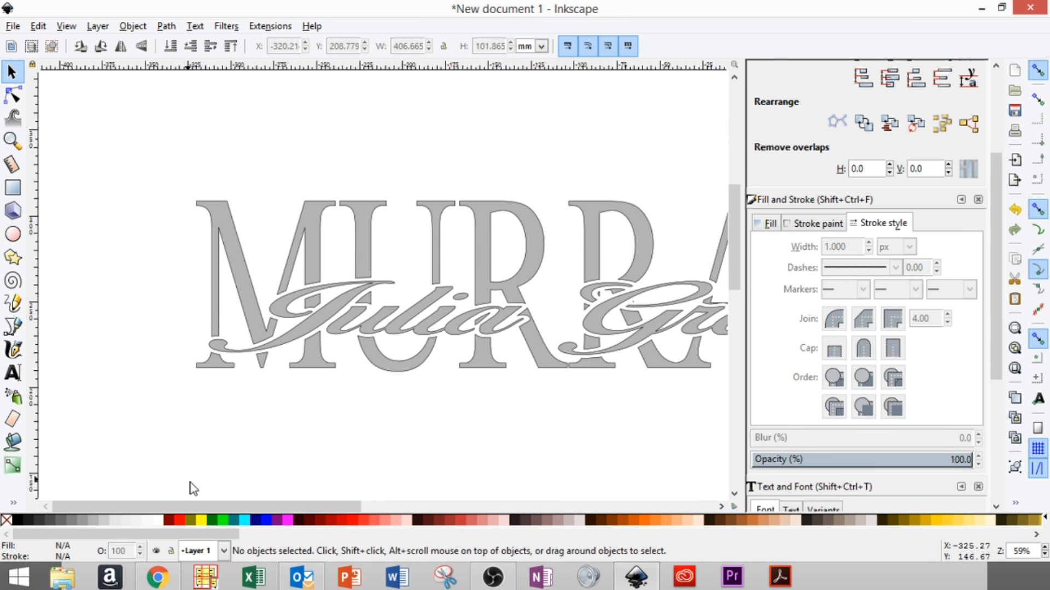
- Zoom out with minus to show all the outlined gray lettering, then bring up the Edit menu
left_click_drag(214, 510, 311, 492)
scroll(331, 410, "down", 4)
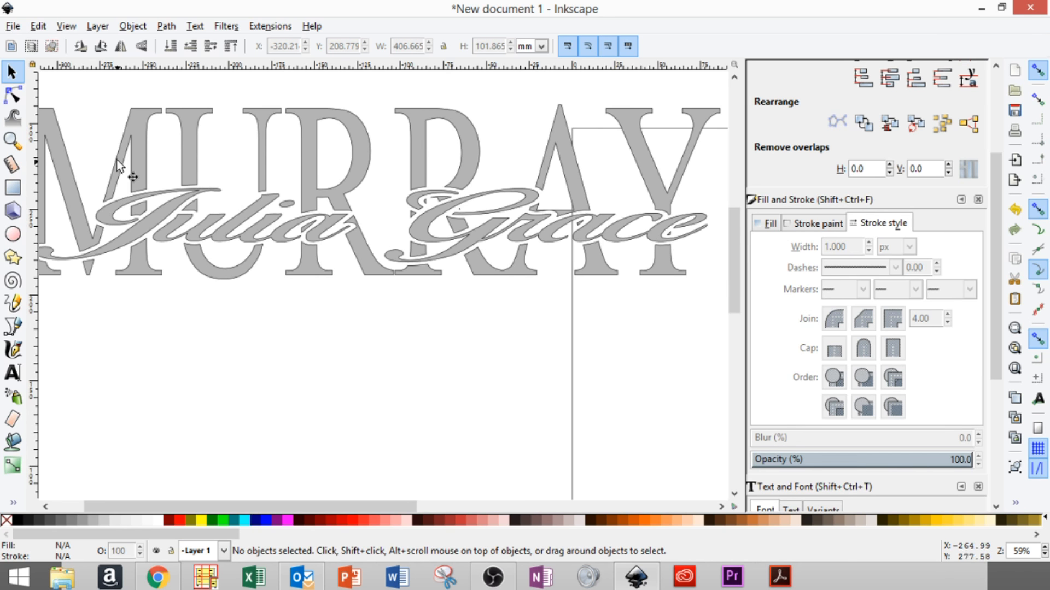
left_click(38, 26)
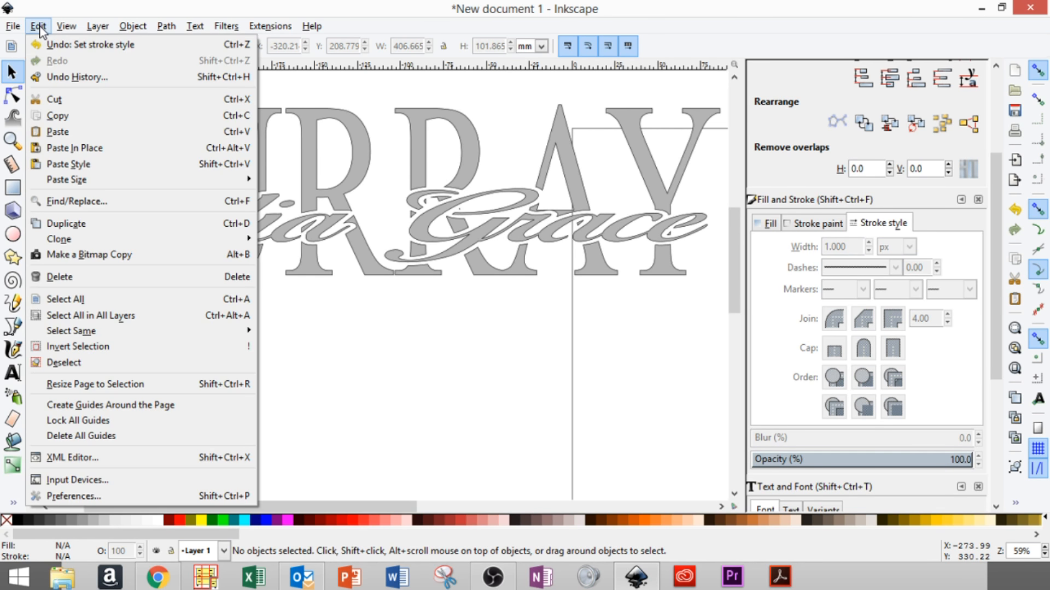
mouse_move(66, 28)
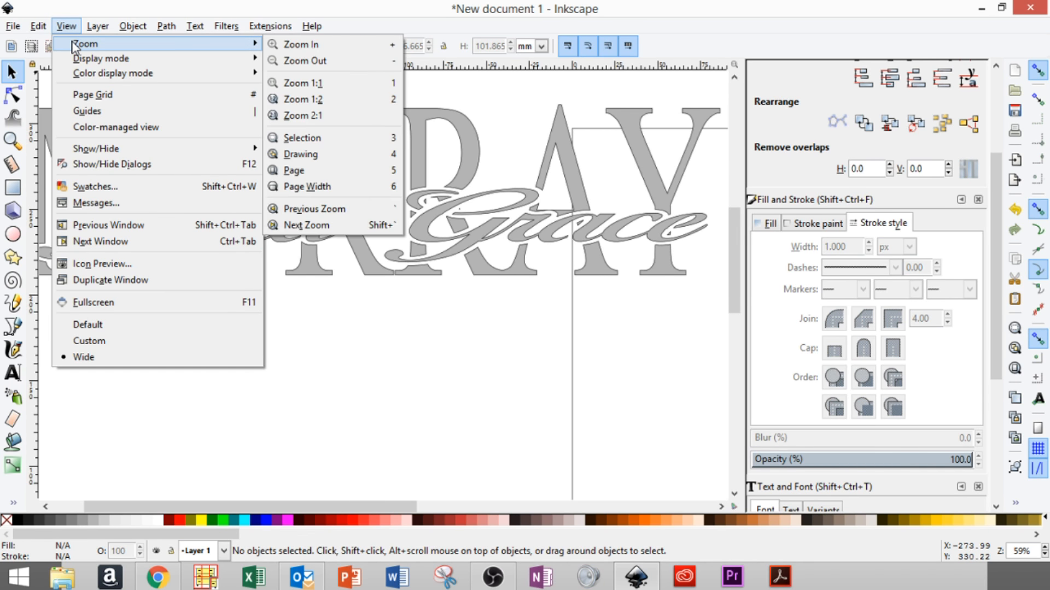
left_click(65, 28)
key("minus")
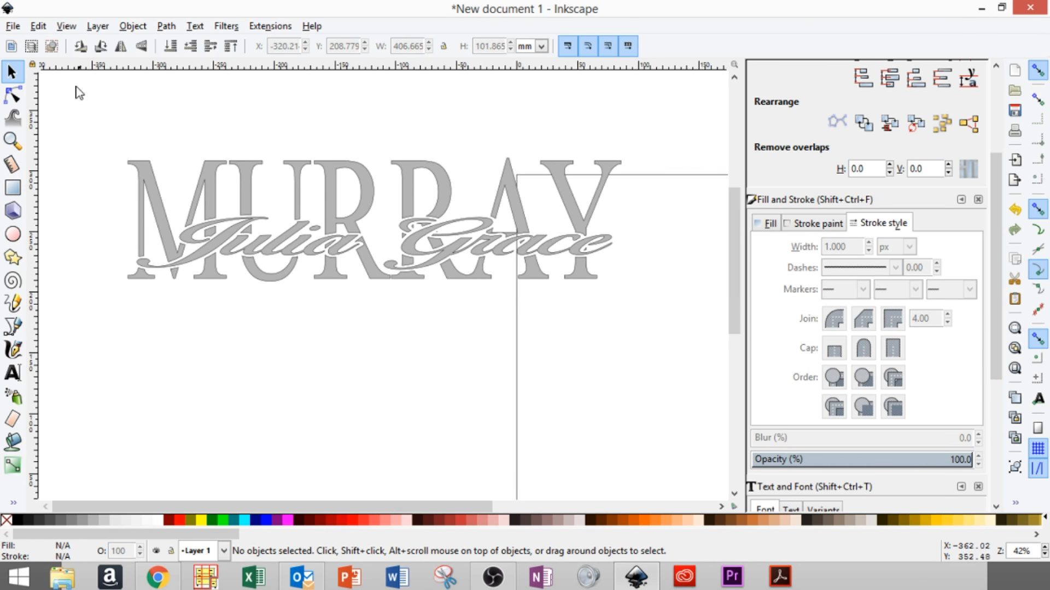
left_click(38, 27)
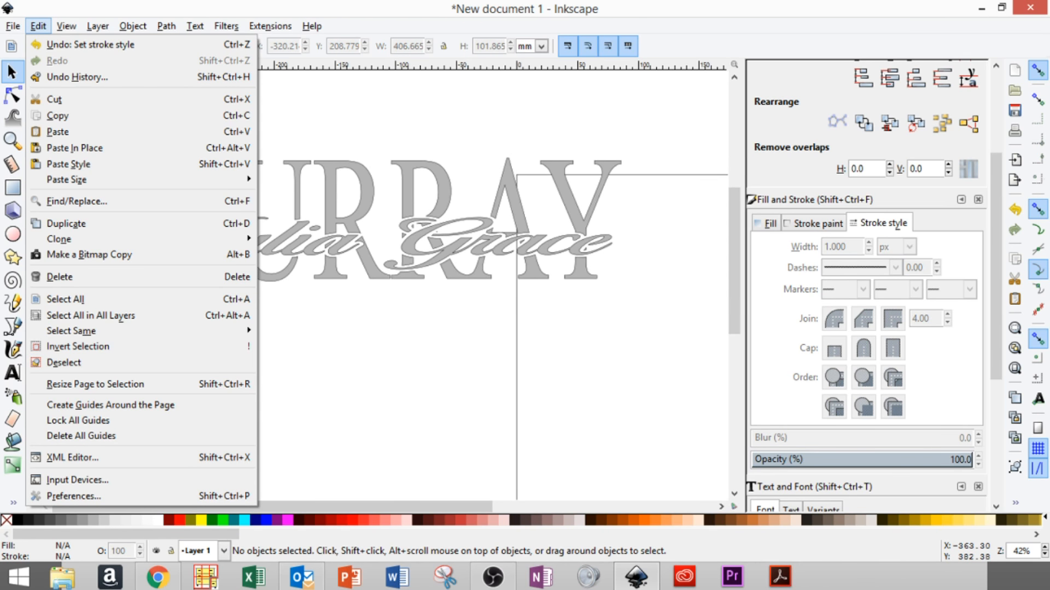
mouse_move(12, 29)
- Resize the page to the selection, then zoom in and select the 406.665 × 101.865 mm lettering path
left_click(95, 384)
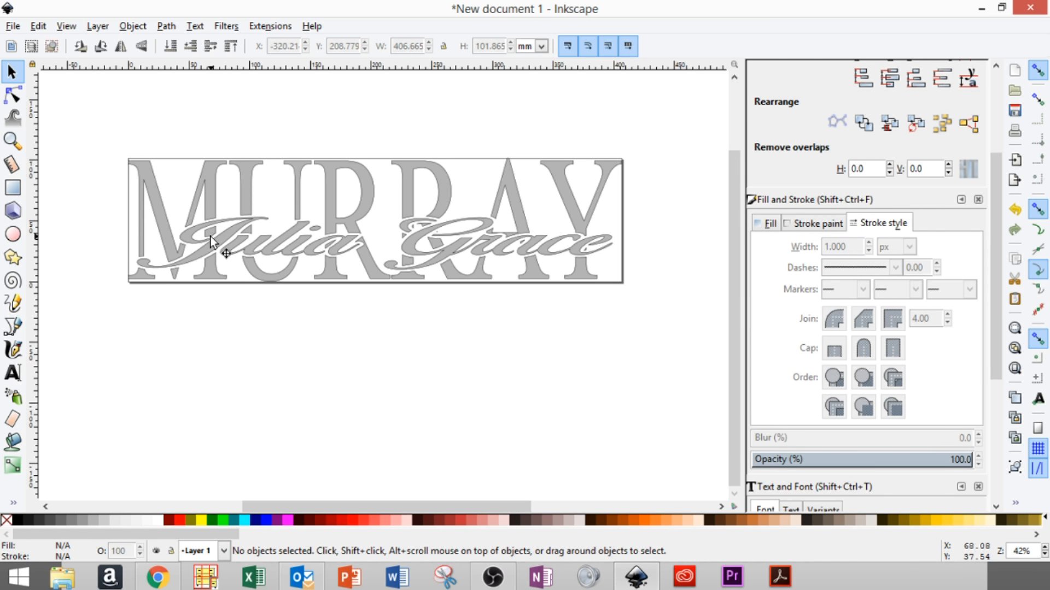
left_click(12, 141)
left_click_drag(119, 142, 665, 302)
key("s")
left_click(165, 293)
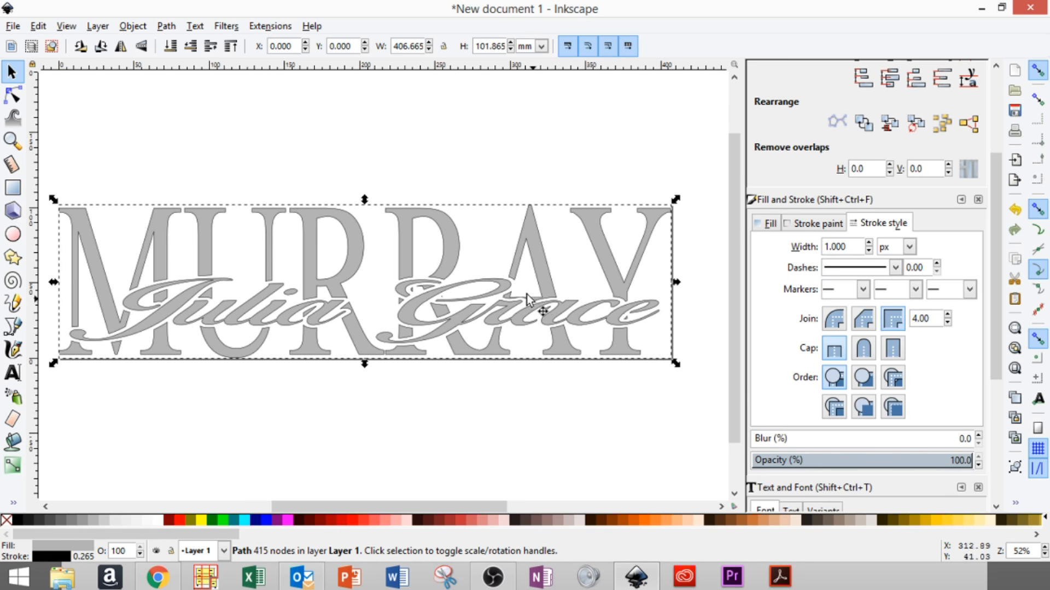
left_click(13, 141)
left_click_drag(491, 266, 569, 328)
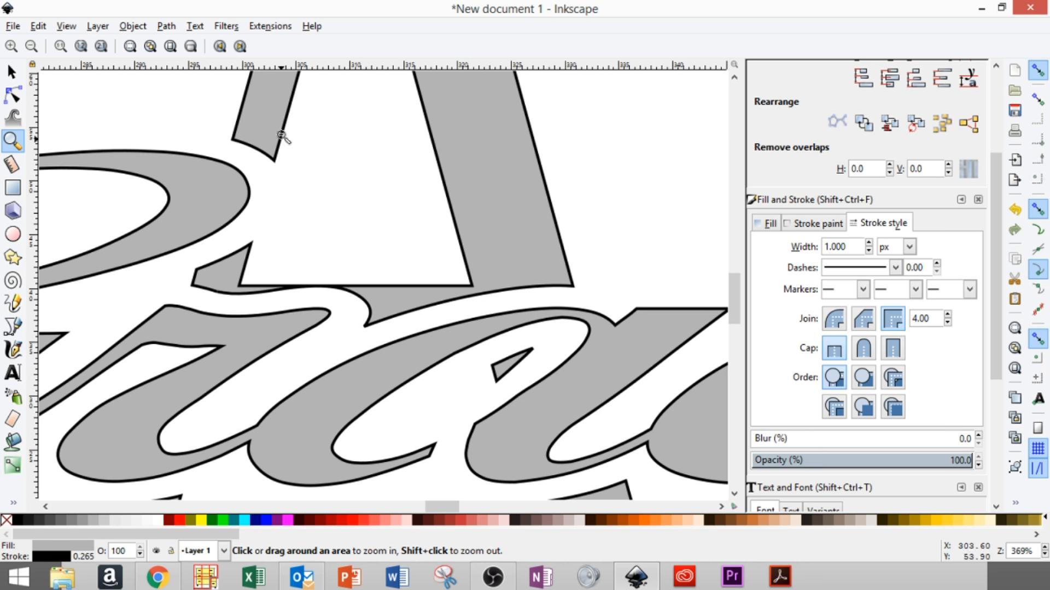
left_click(16, 79)
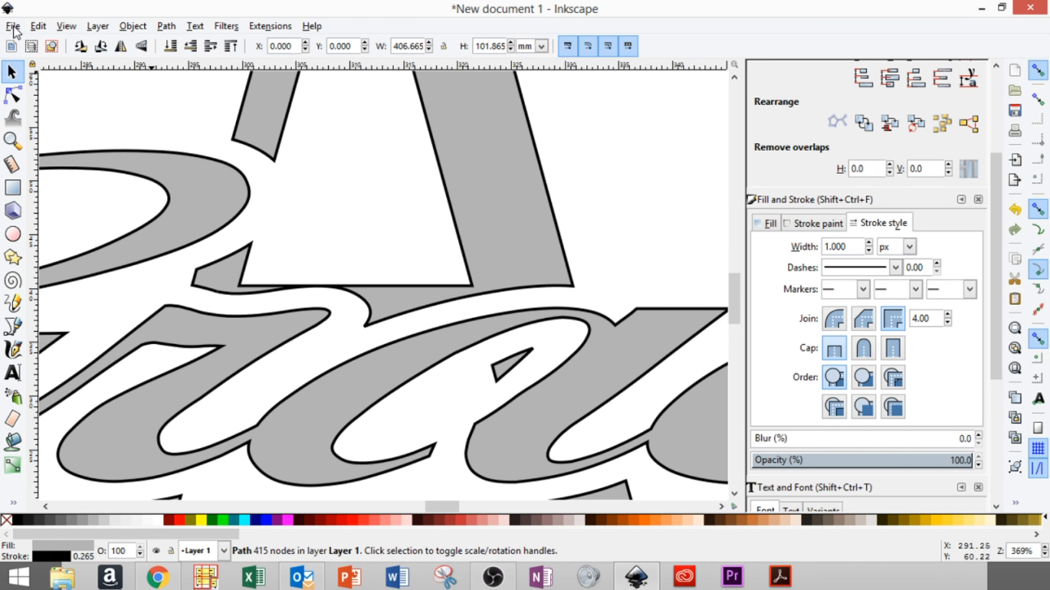
left_click(13, 28)
left_click(38, 27)
key("minus")
key("minus")
key("minus")
key("minus")
key("minus")
key("minus")
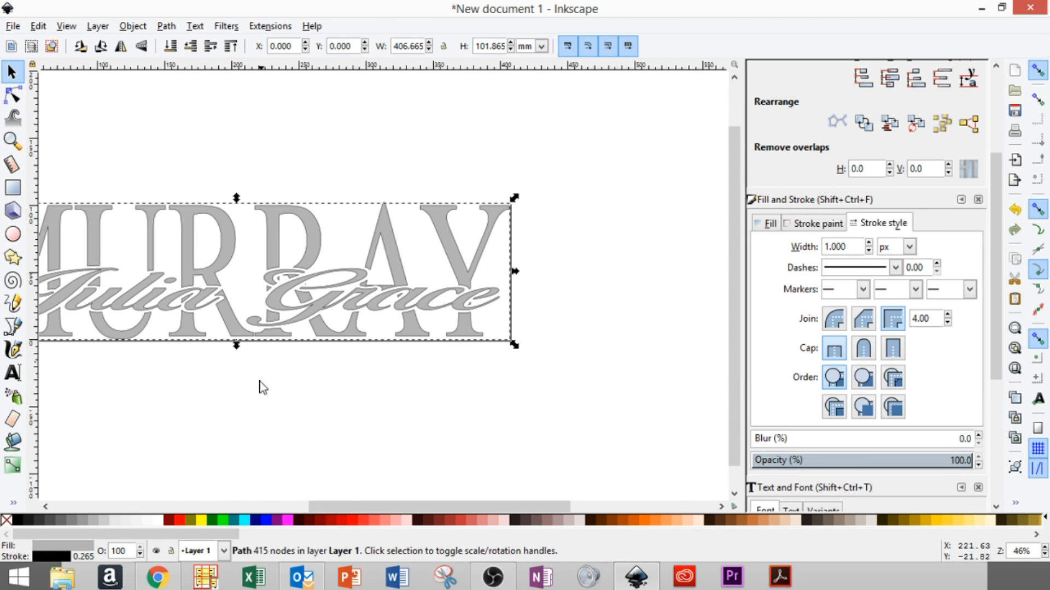
left_click_drag(336, 506, 285, 505)
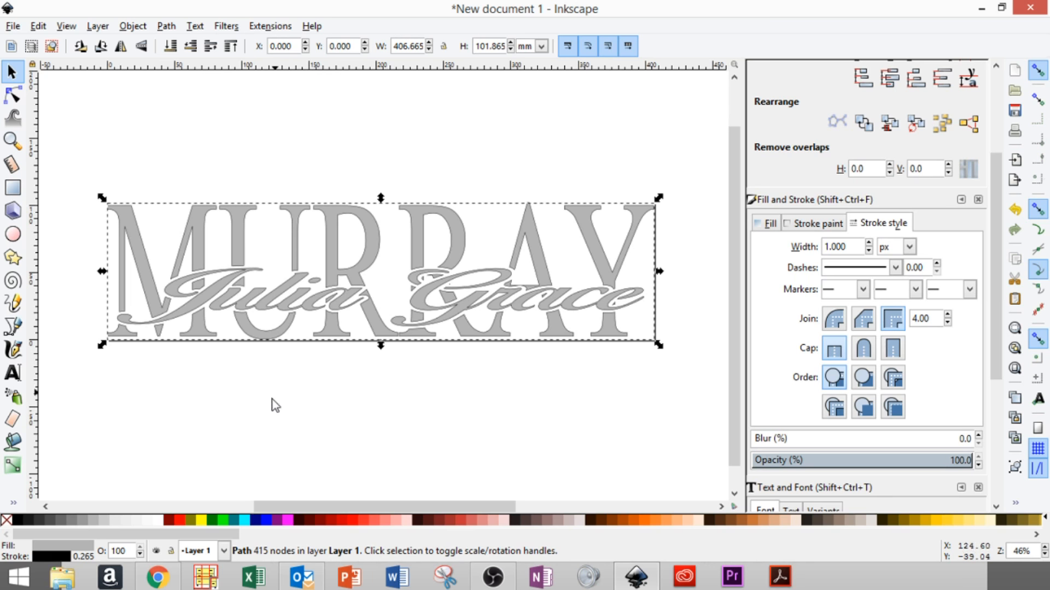
- Deselect and switch the toolbar units to inches, showing the design as 16.010 × 4.010 in
left_click(91, 166)
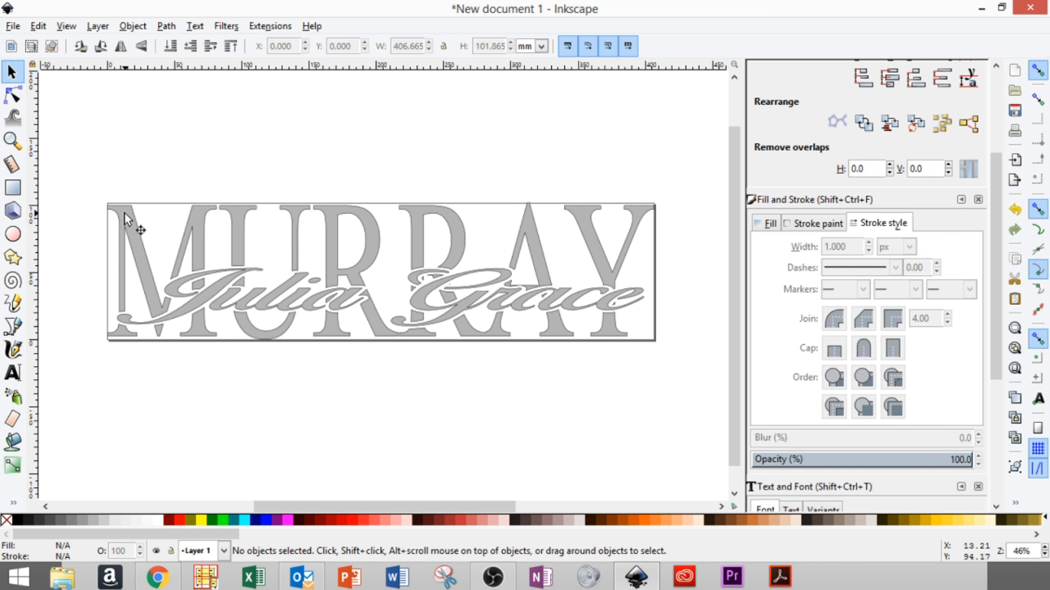
left_click(541, 46)
left_click(531, 118)
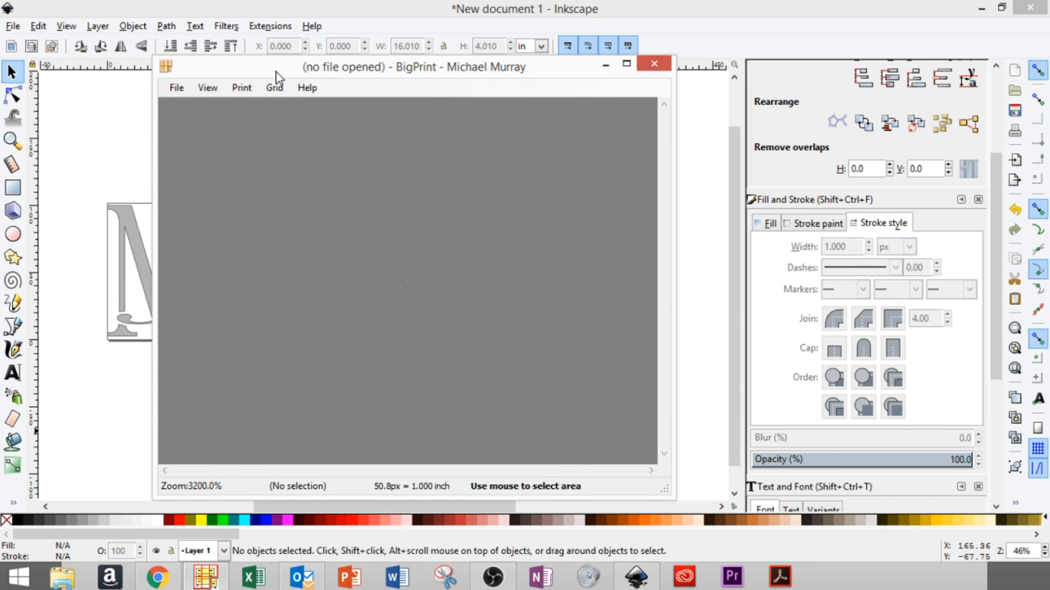
- Bring Inkscape forward and start Save As, opening the Save as type list
left_click(191, 5)
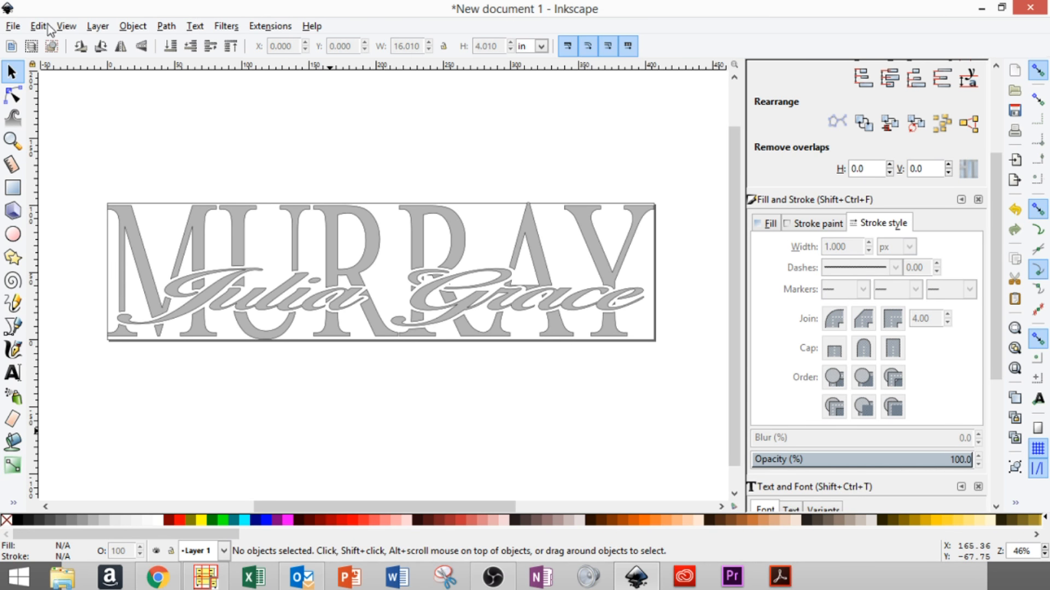
left_click(13, 25)
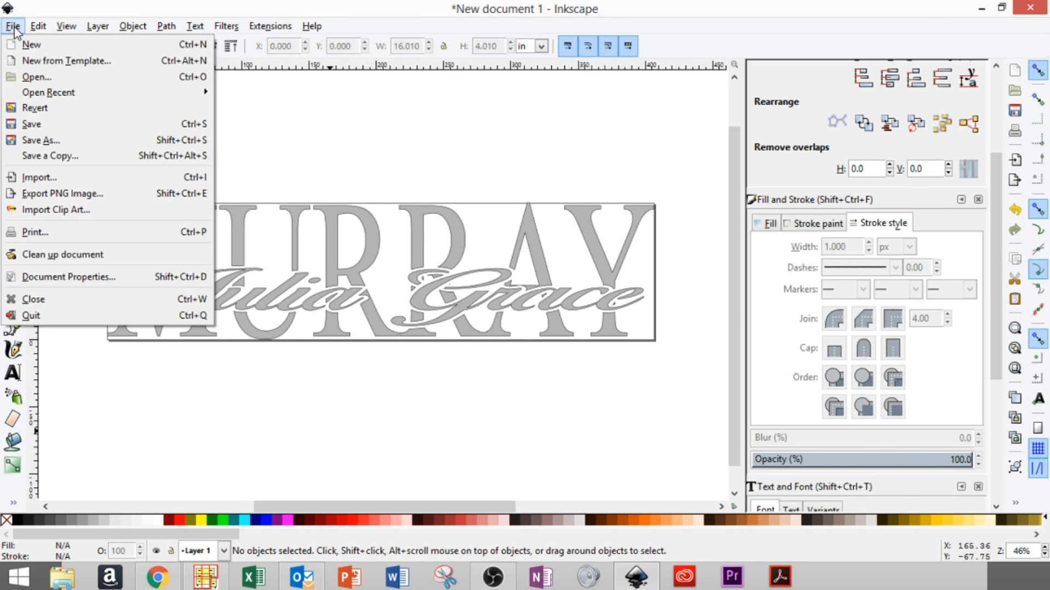
left_click(53, 140)
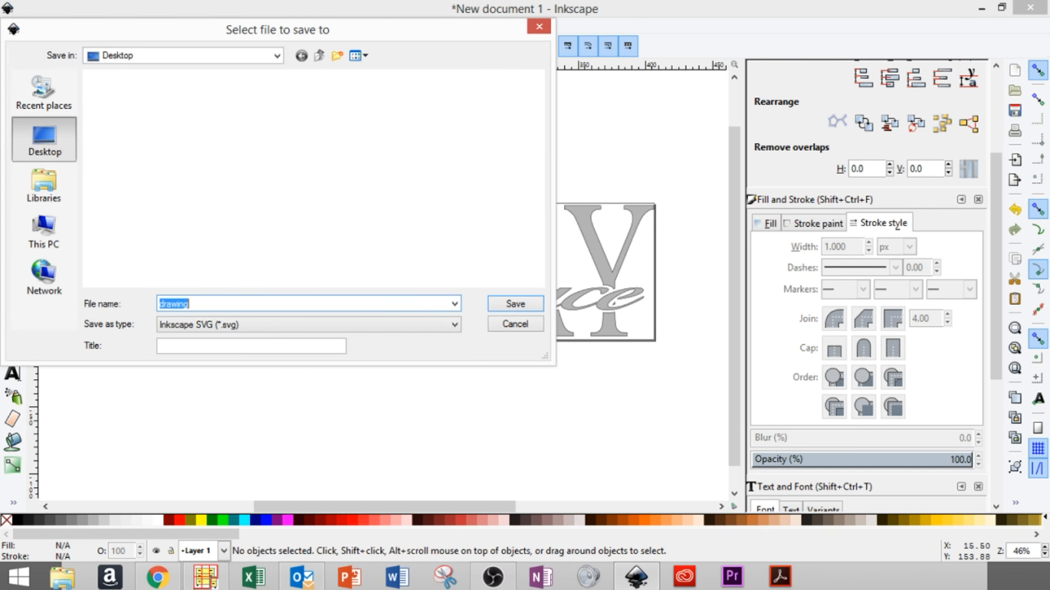
left_click(255, 324)
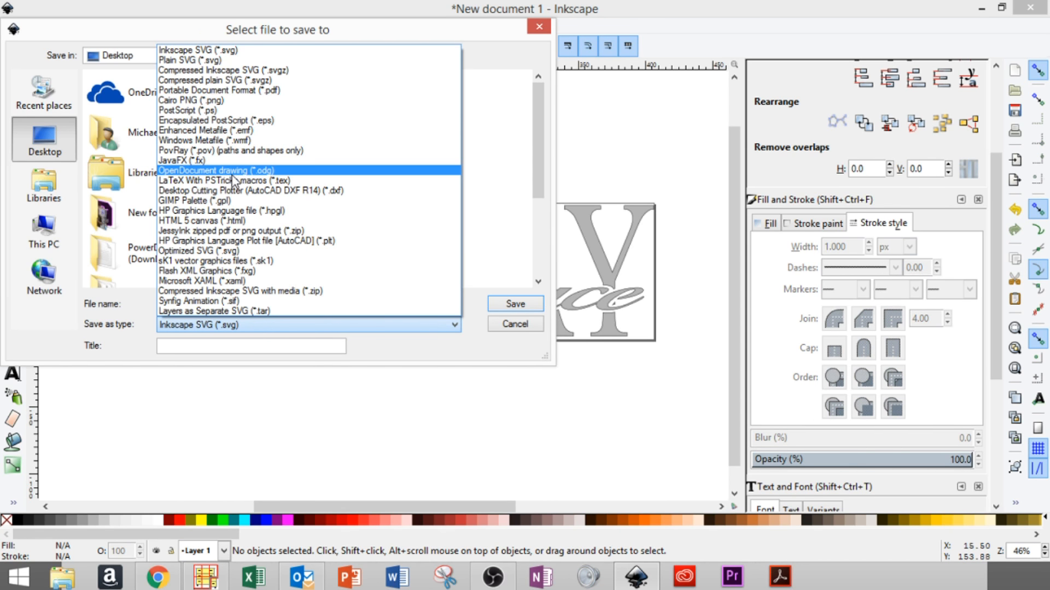
- Switch to BigPrint and bring up its Open Image dialog via File > Open
left_click(194, 584)
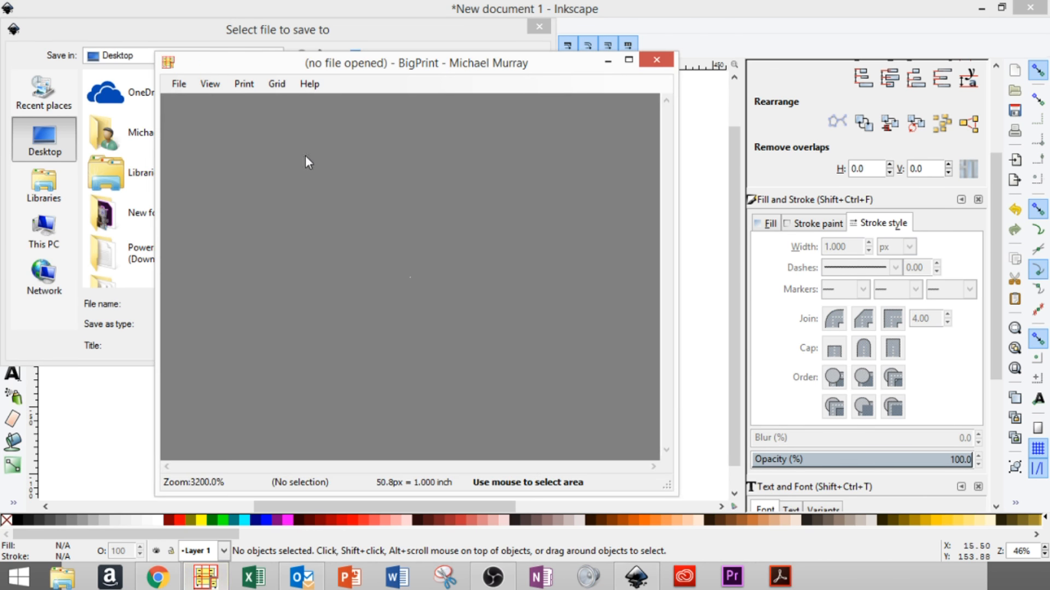
left_click(179, 84)
left_click(184, 101)
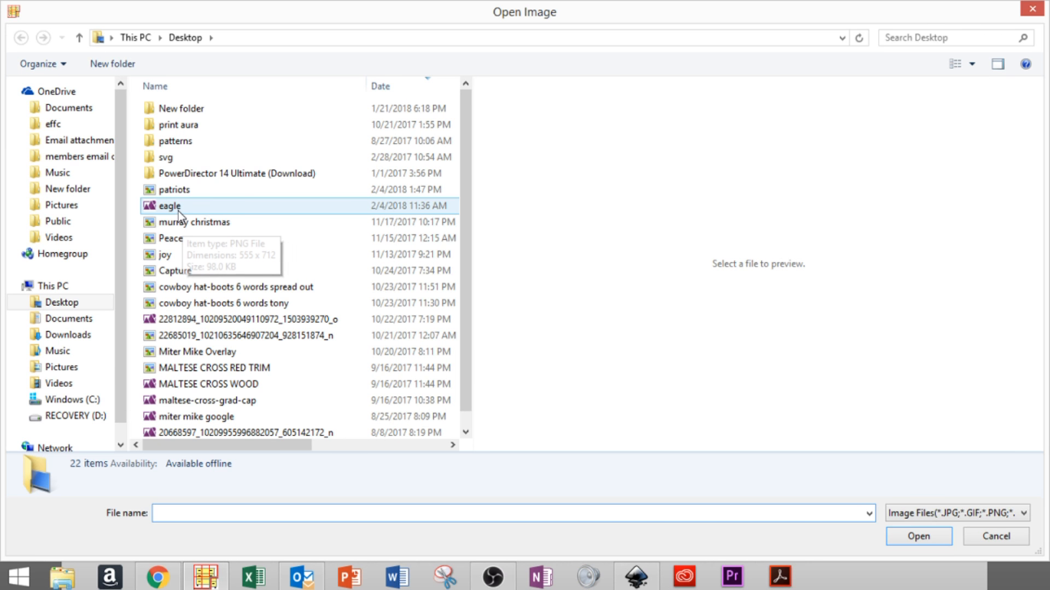
- Preview the patriots and eagle image files in BigPrint's Open Image dialog
left_click(179, 192)
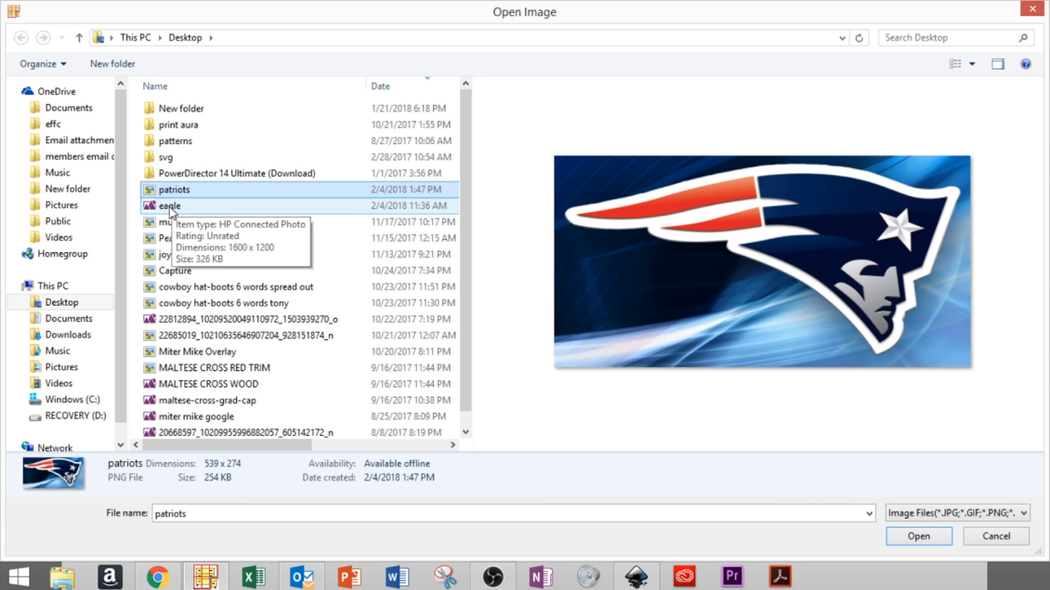
left_click(170, 207)
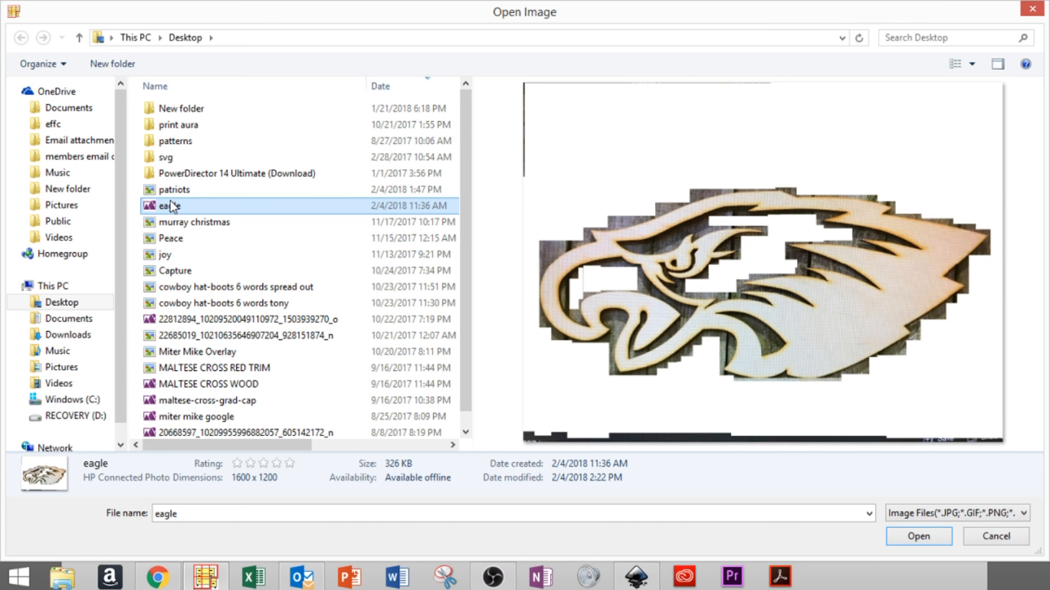
left_click(173, 207)
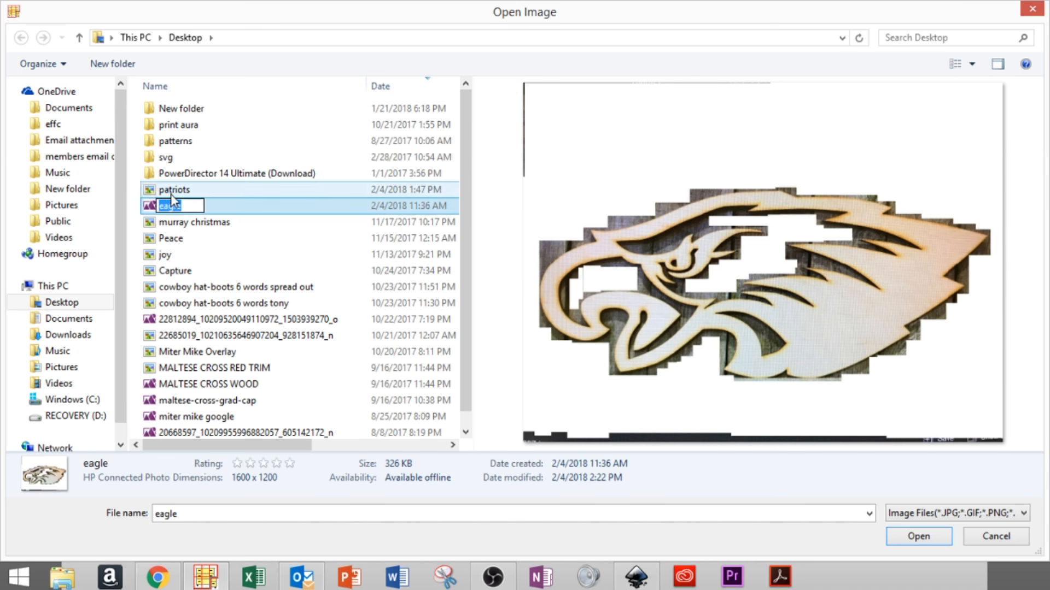
left_click(174, 191)
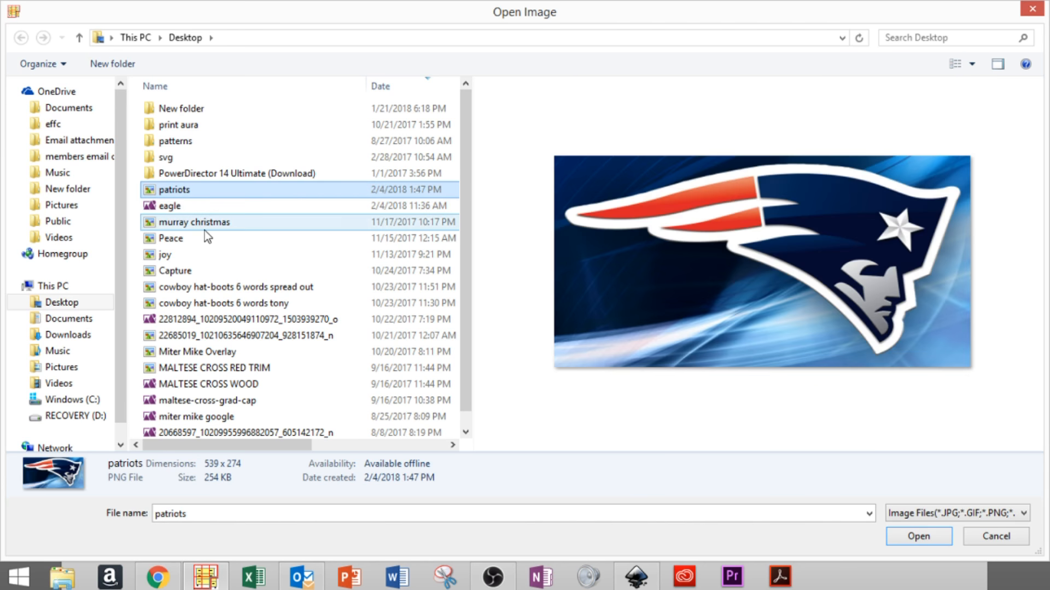
- Check the file type list, then close the Open Image dialog without loading anything
left_click(1022, 513)
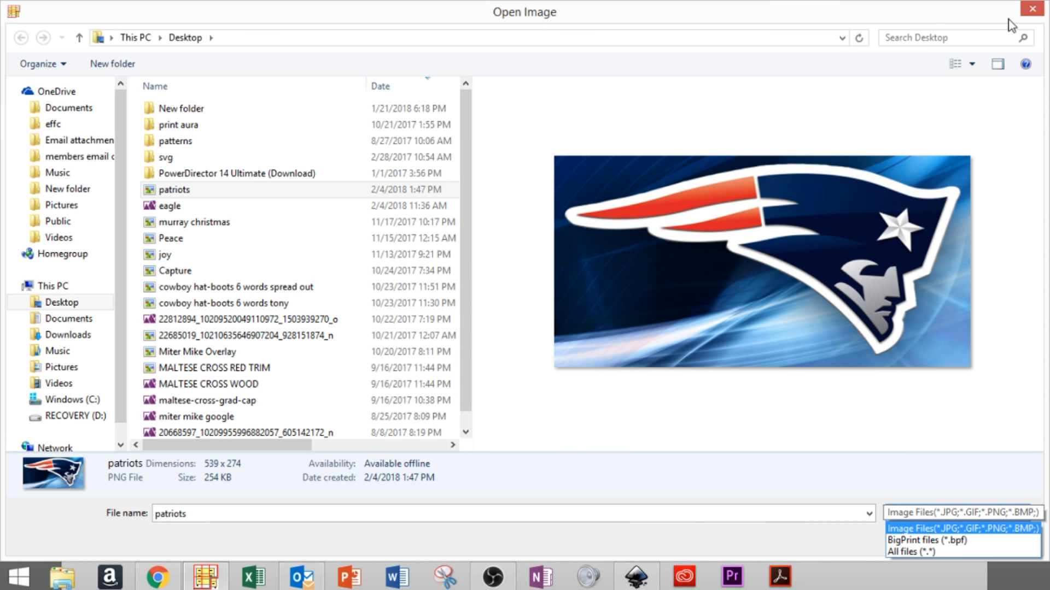
left_click(1030, 12)
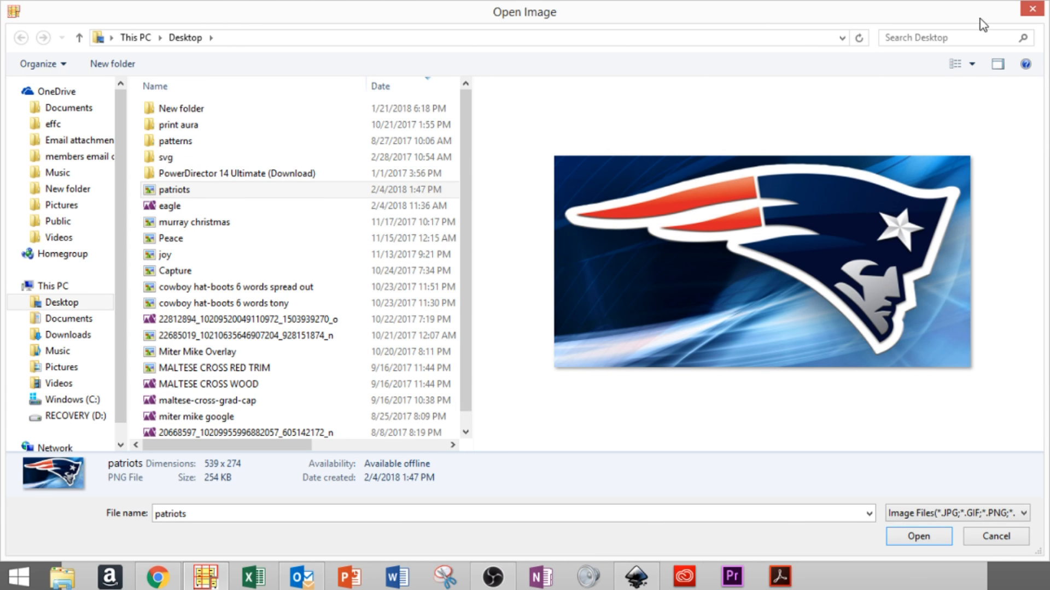
left_click(1033, 10)
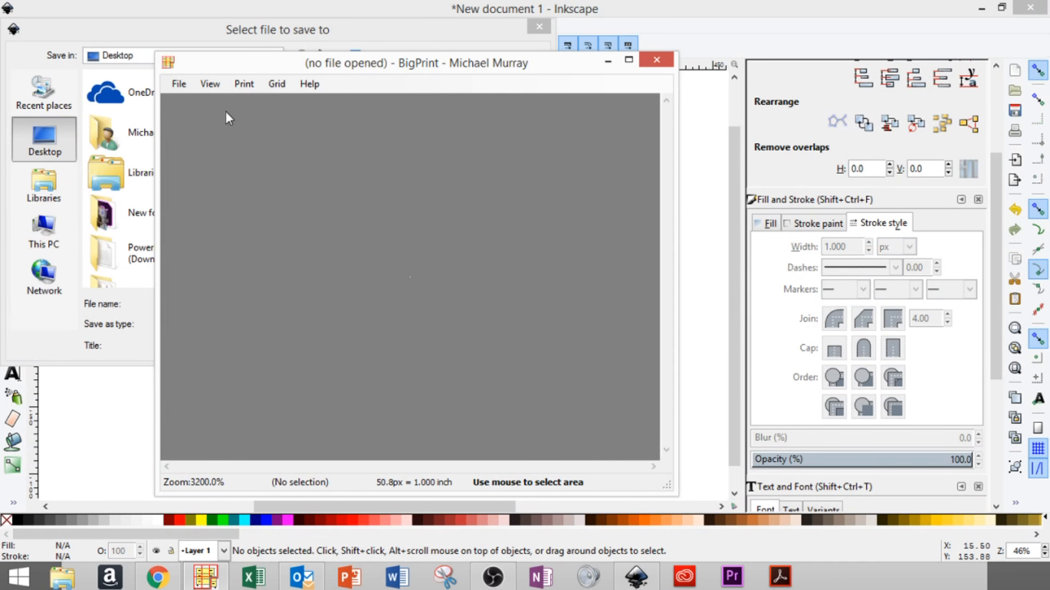
left_click(222, 7)
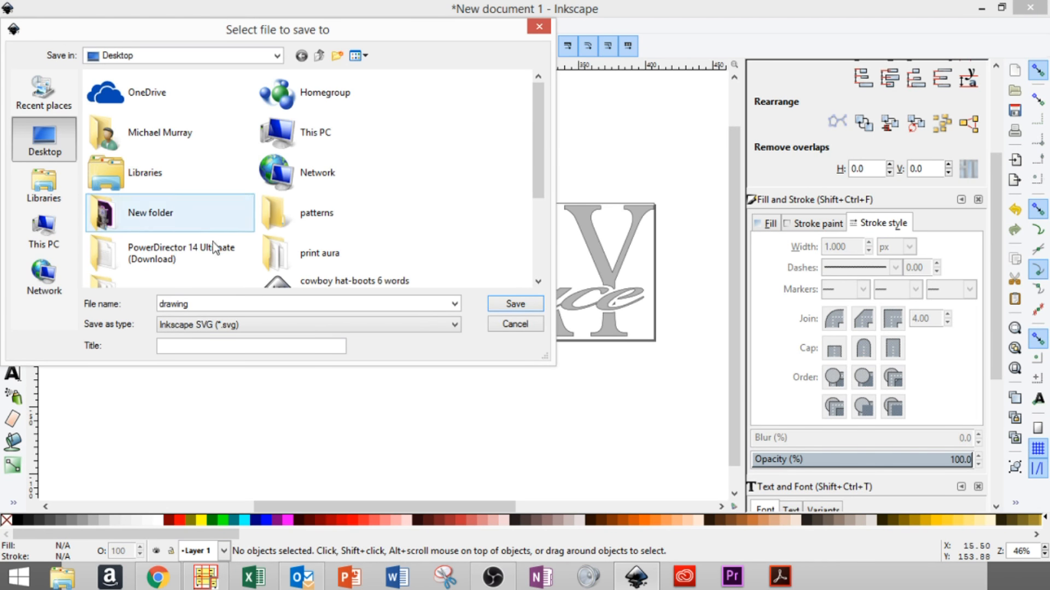
left_click(252, 328)
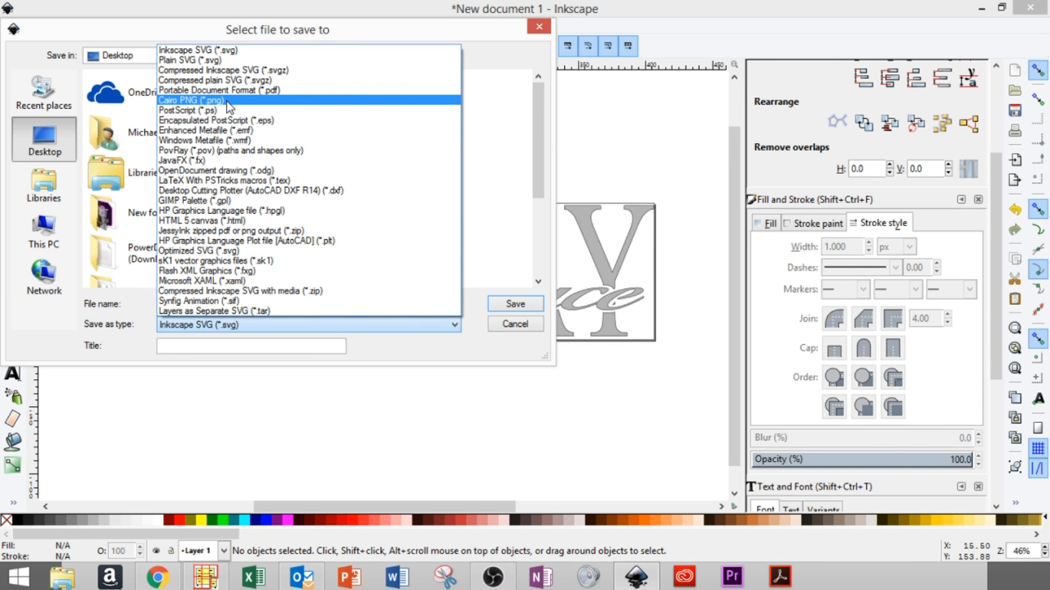
left_click(192, 100)
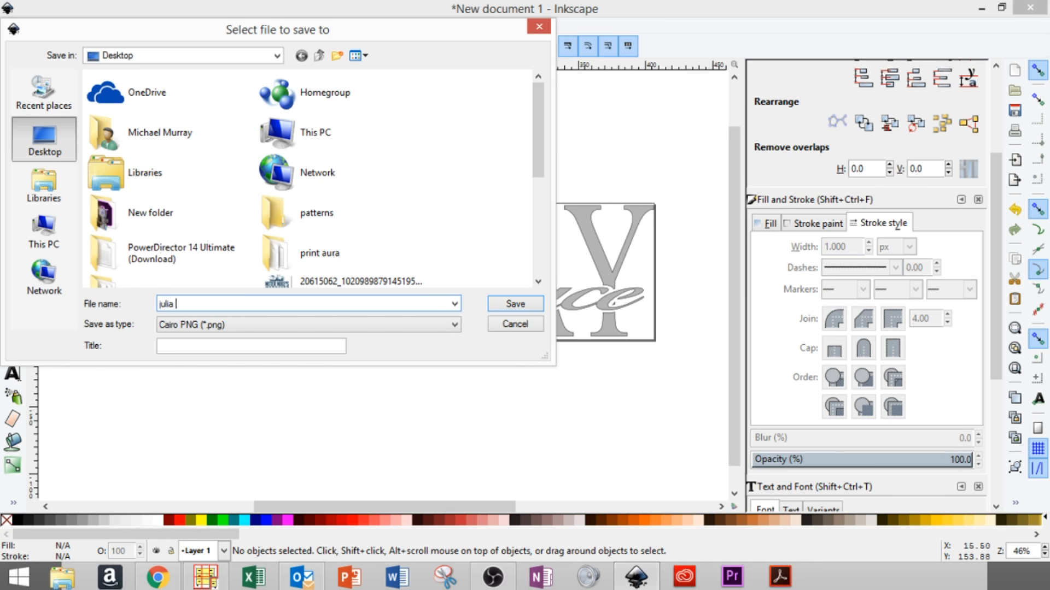
key("Return")
left_click(205, 577)
key("ctrl+o")
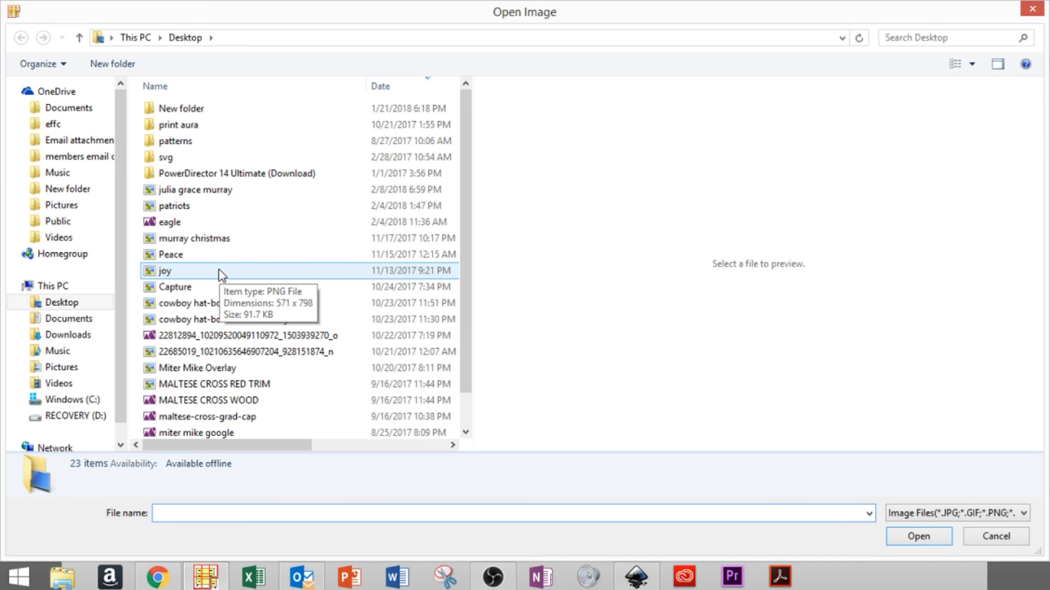
left_click(221, 192)
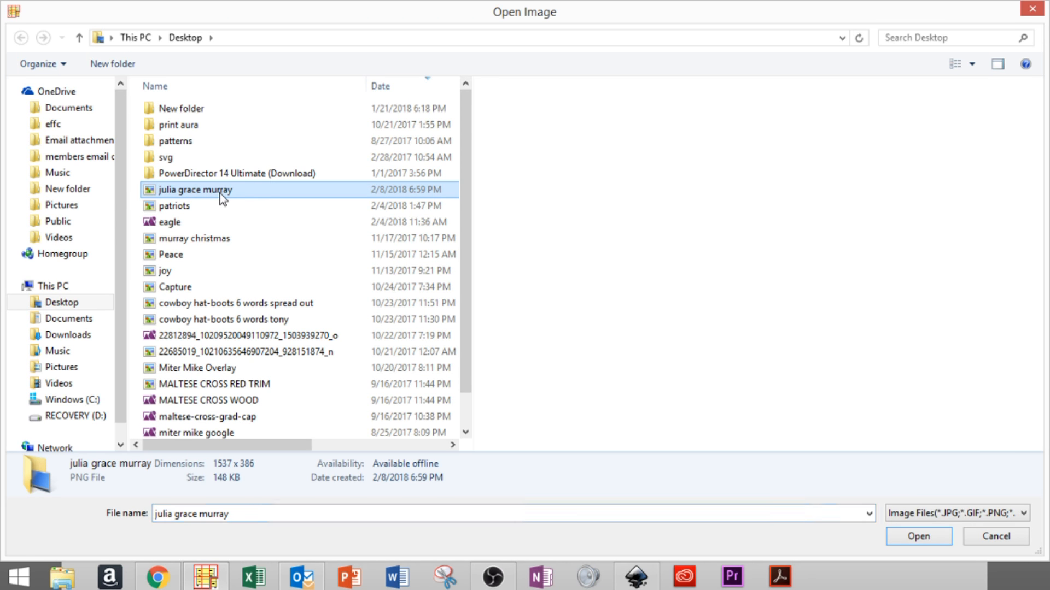
left_click(898, 540)
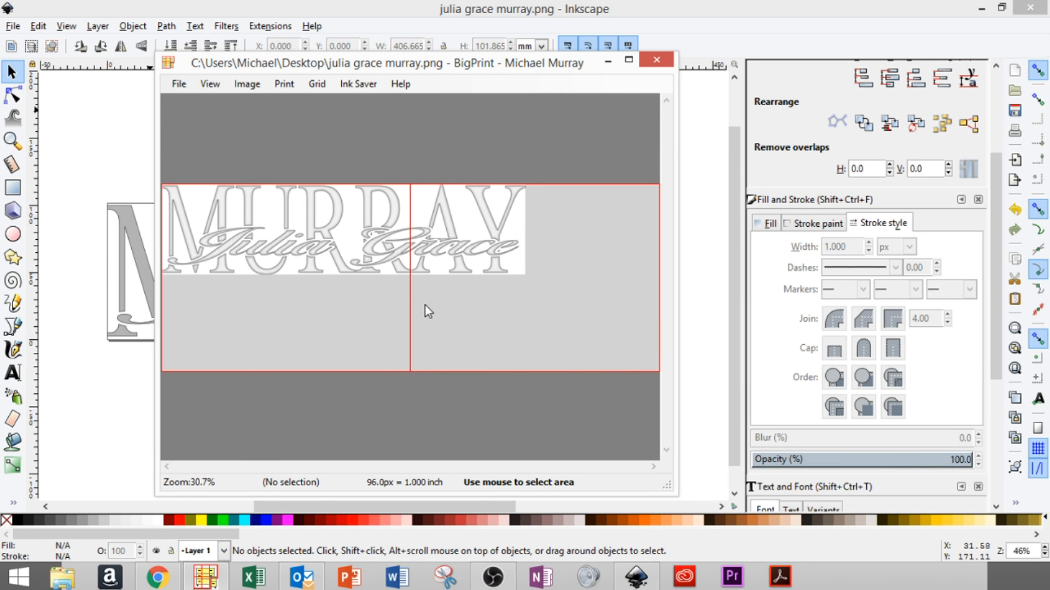
- Calibrate scale by distance so the design's left-to-right edge span equals 16 inches
left_click(247, 84)
left_click(254, 102)
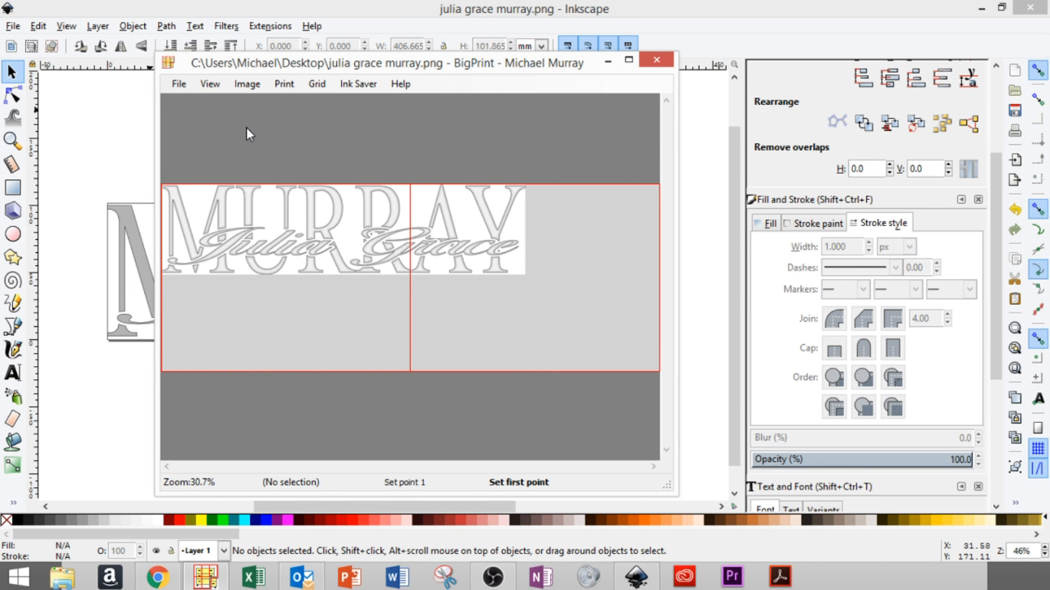
left_click(163, 222)
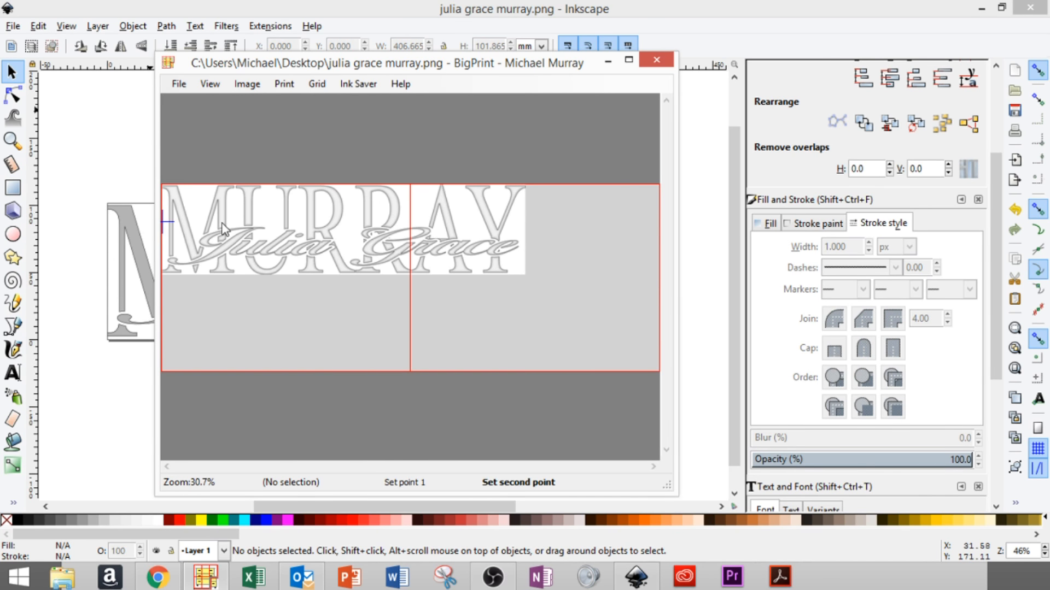
left_click(525, 223)
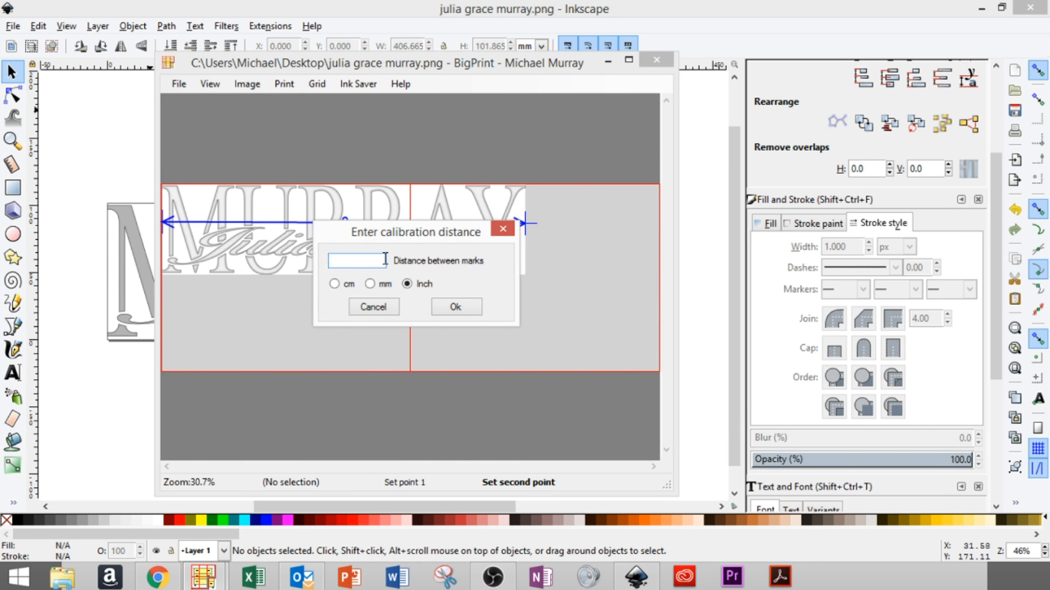
type("16")
left_click(454, 308)
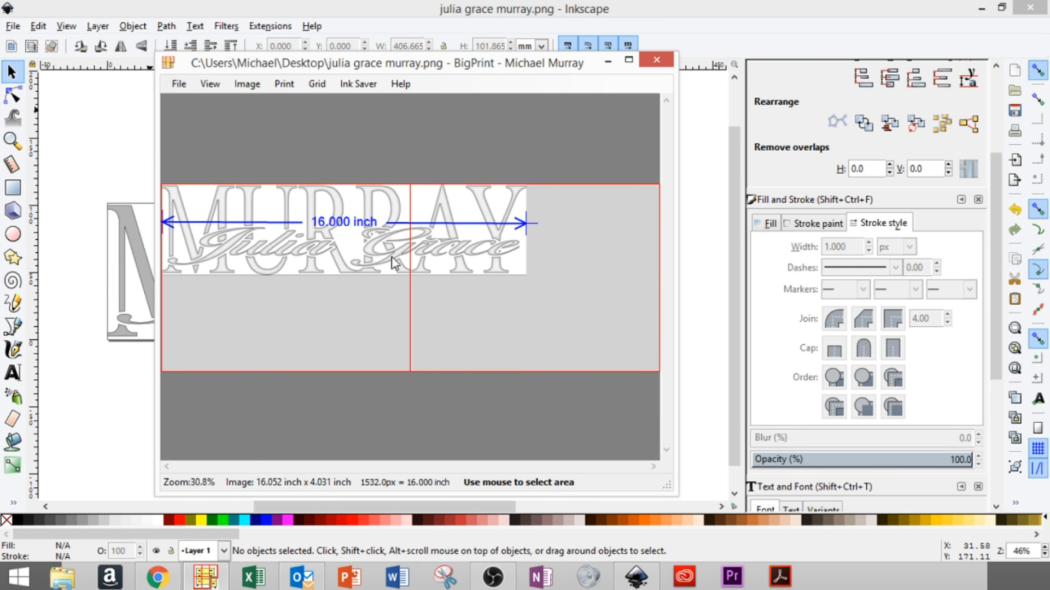
- In print setup, center the image and set horizontal overlap to 0.00
left_click(247, 83)
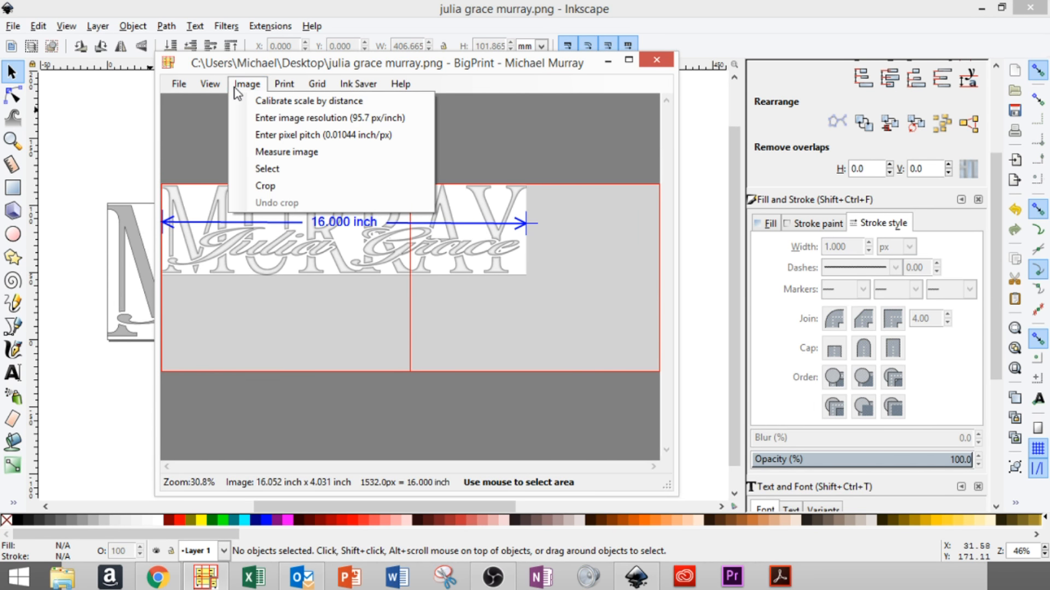
mouse_move(215, 81)
mouse_move(280, 84)
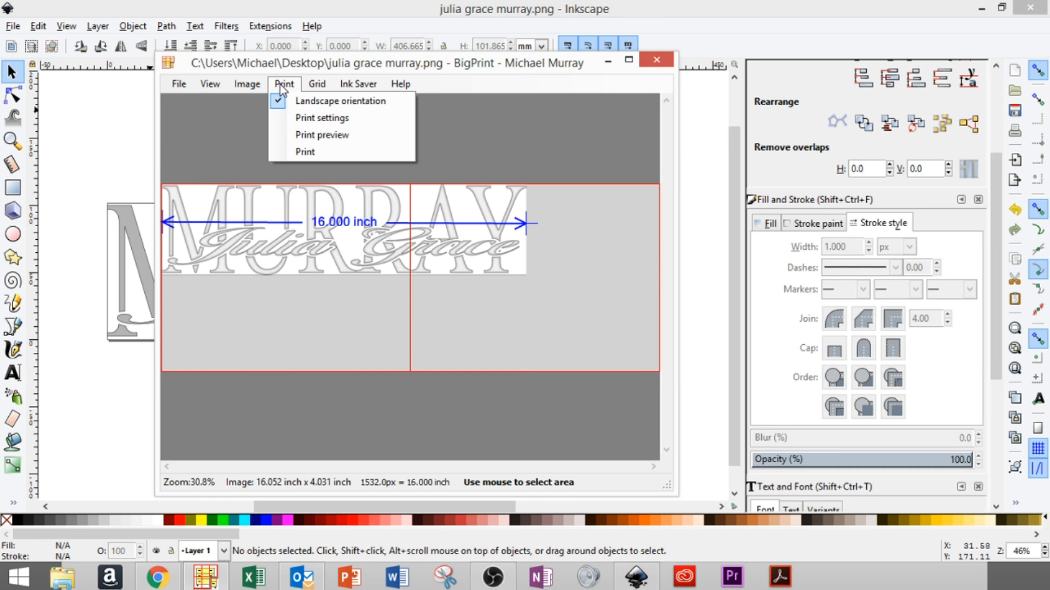
left_click(294, 152)
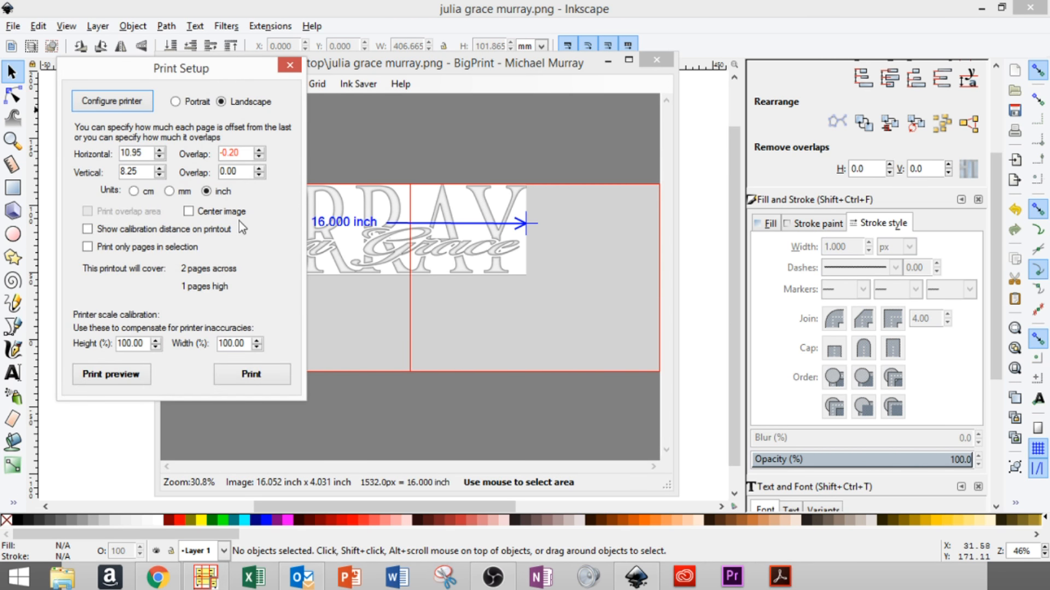
left_click(189, 211)
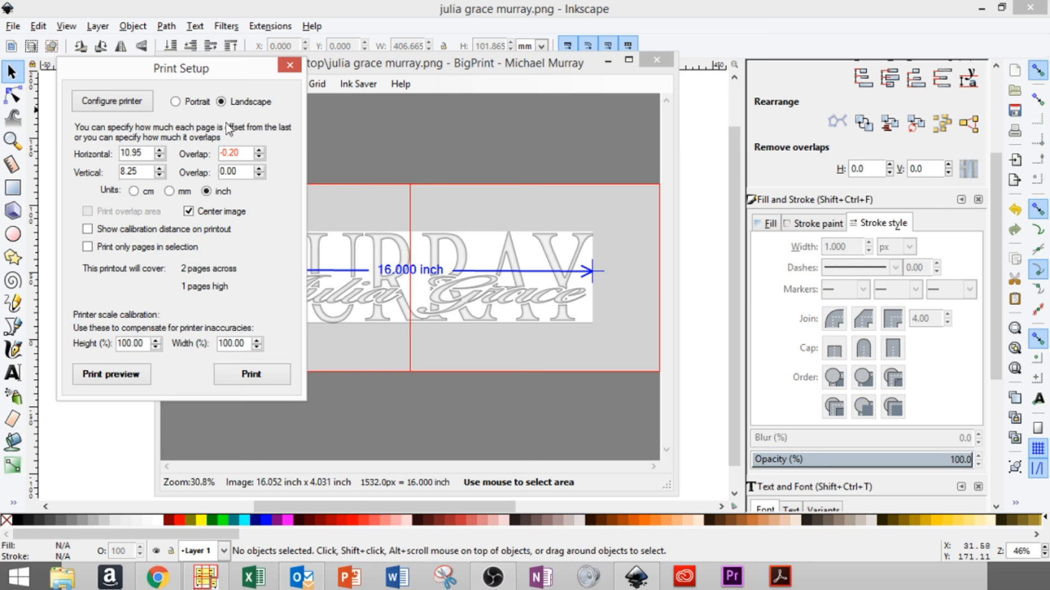
left_click(259, 156)
left_click(259, 157)
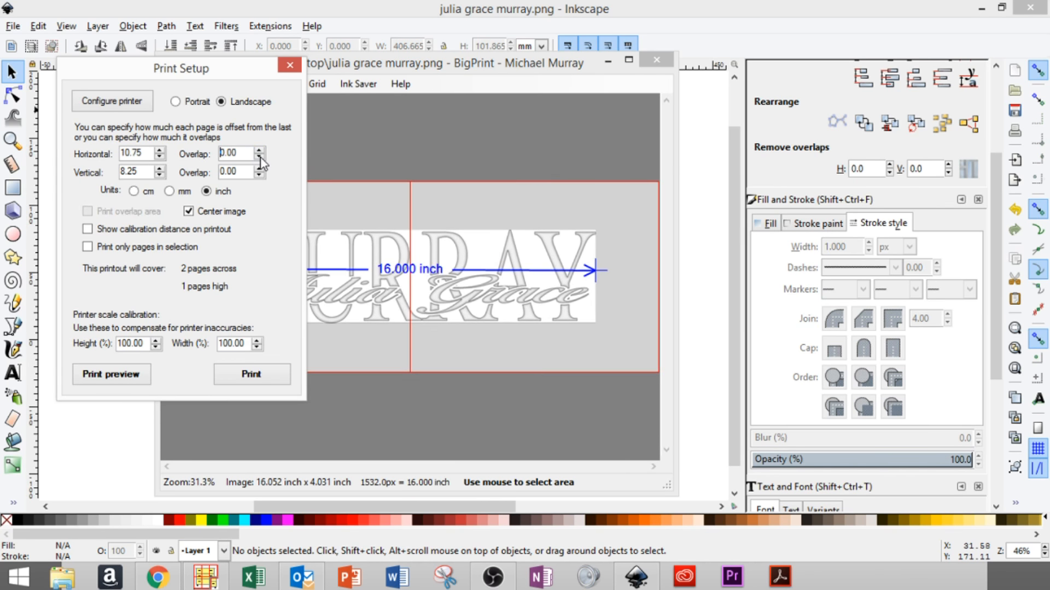
left_click(326, 140)
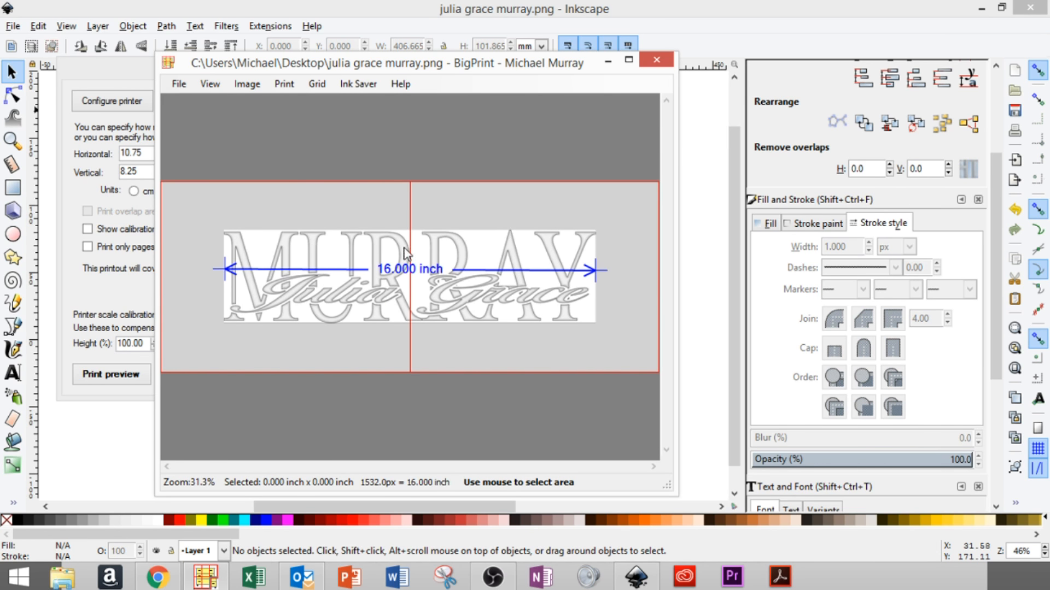
- Print the lettering as a landscape job 2 pages across by 1 page high
left_click(173, 87)
mouse_move(241, 88)
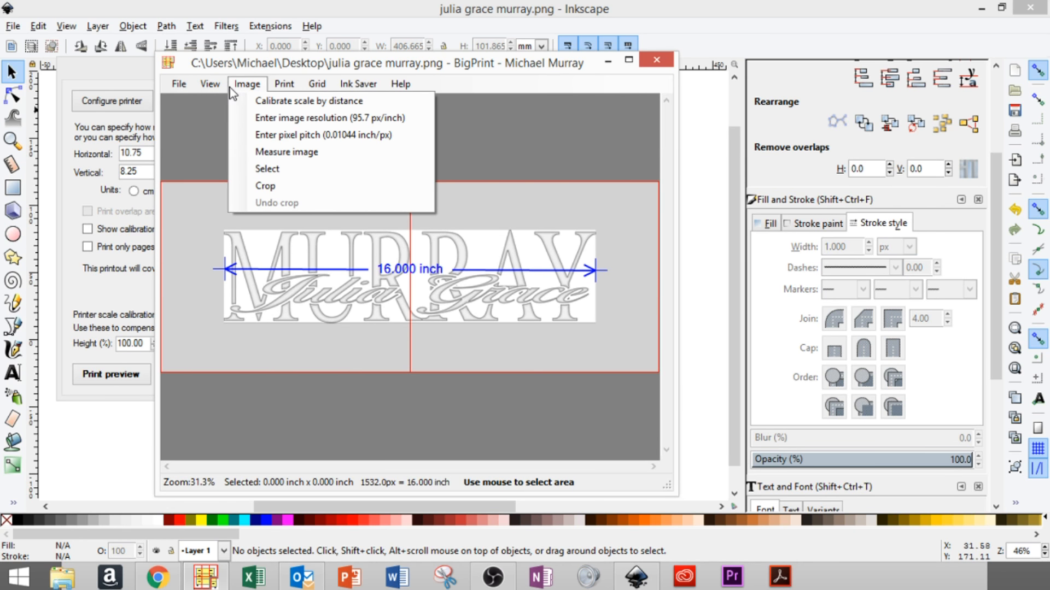
mouse_move(284, 85)
left_click(296, 154)
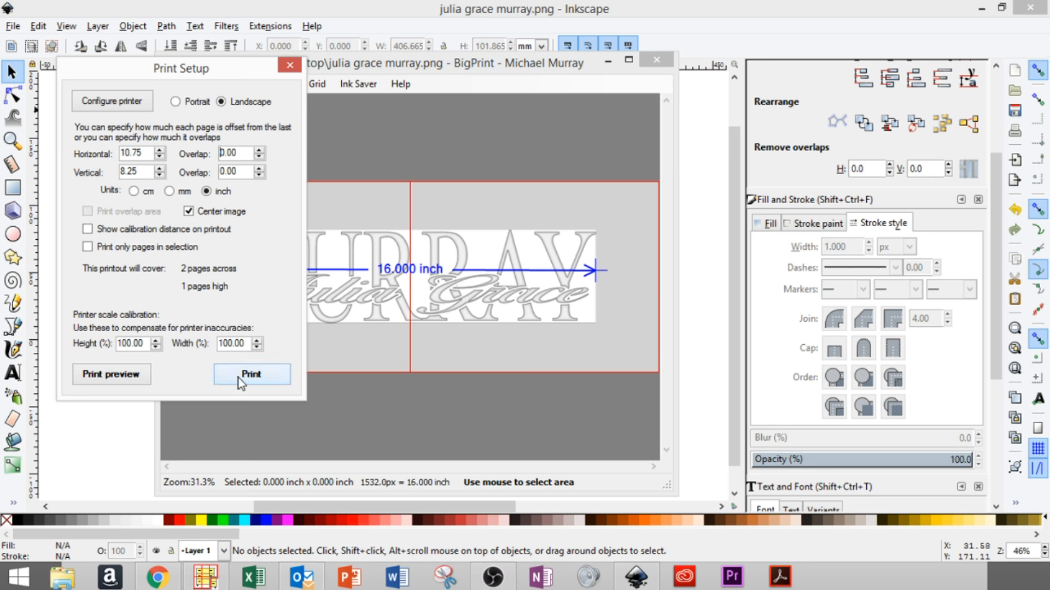
left_click(240, 378)
left_click(373, 150)
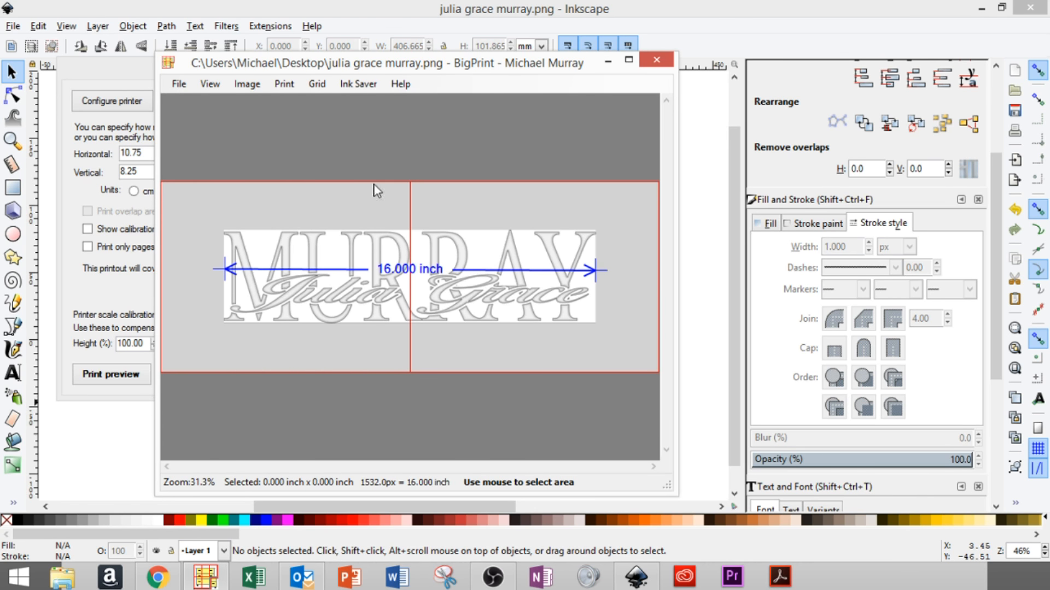